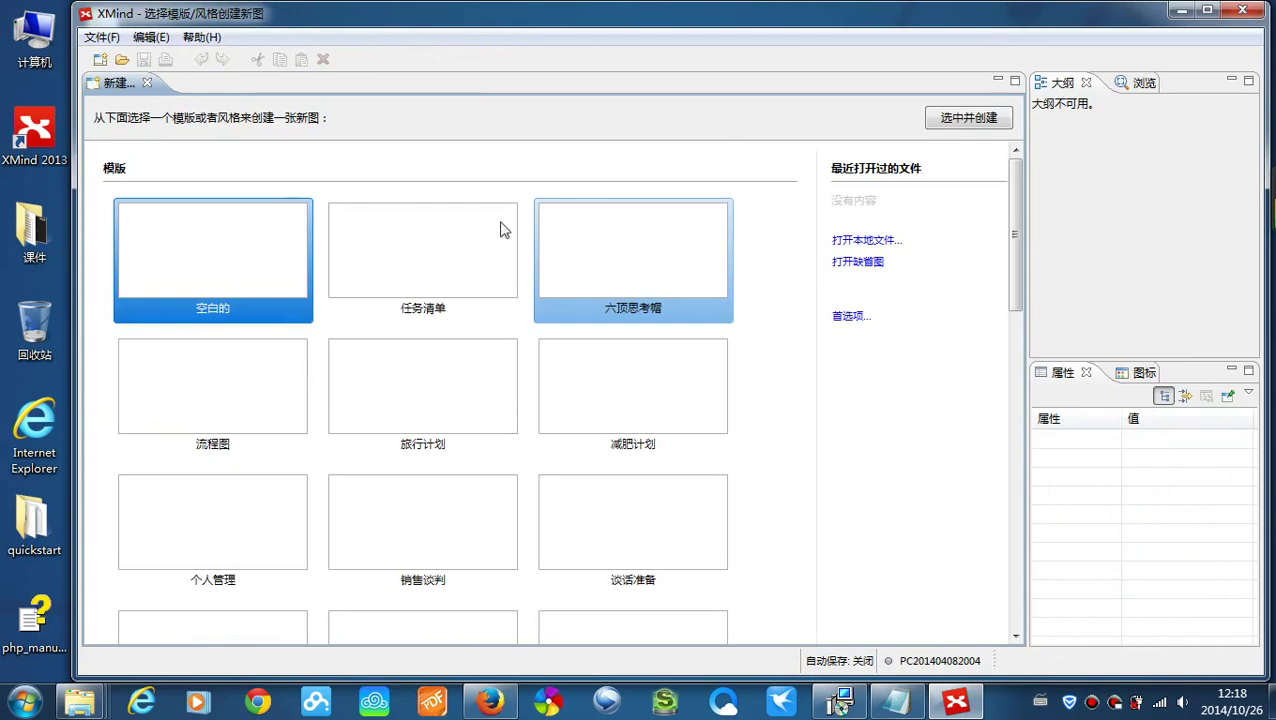
- Minimize XMind, uncover the Zend Studio 10.0.0 setup window and finish the installation with Launch Zend Studio enabled
{"action": "left_click", "coordinate": [1183, 14]}
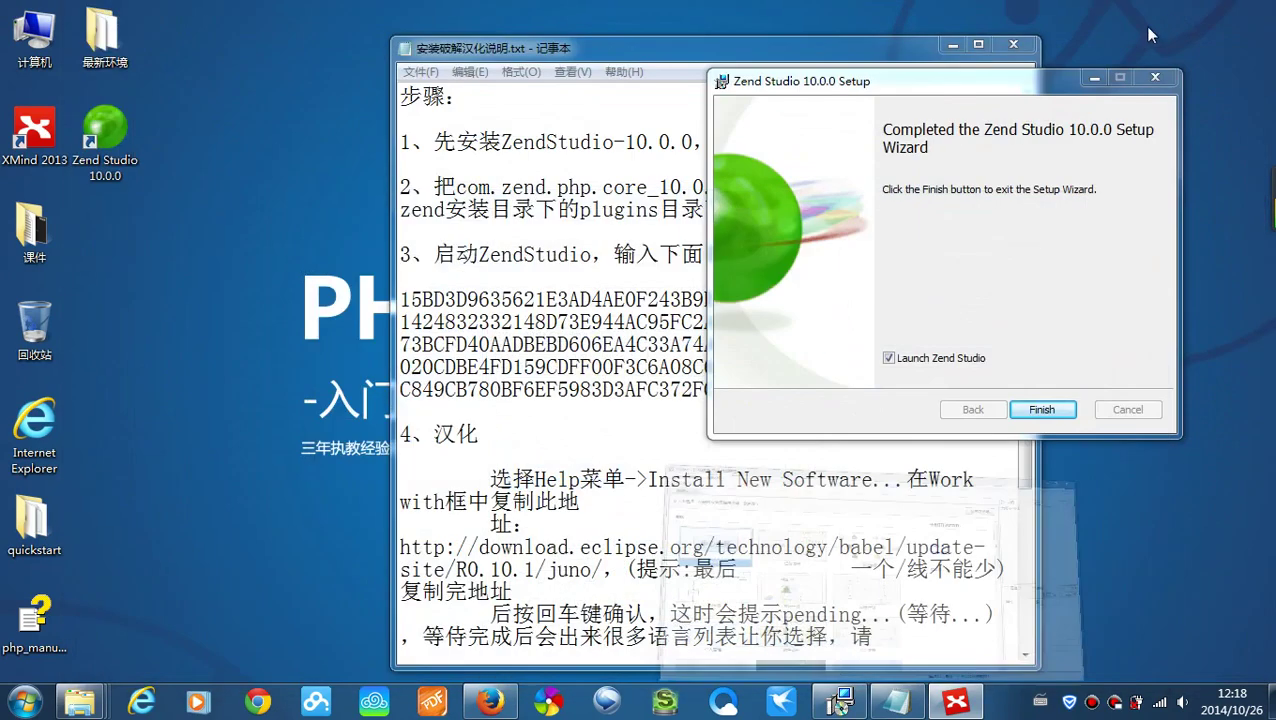
{"action": "left_click_drag", "start_coordinate": [700, 50], "coordinate": [524, 50]}
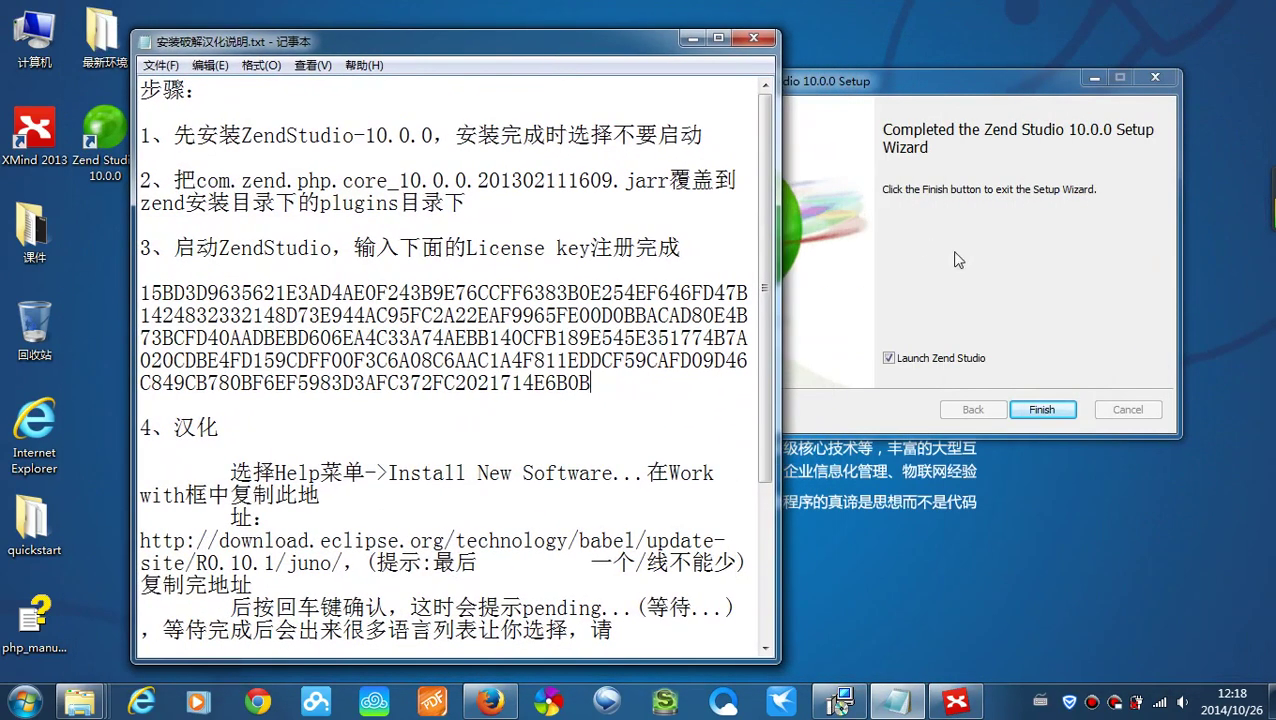
{"action": "left_click_drag", "start_coordinate": [966, 86], "coordinate": [906, 82]}
{"action": "left_click", "coordinate": [990, 402]}
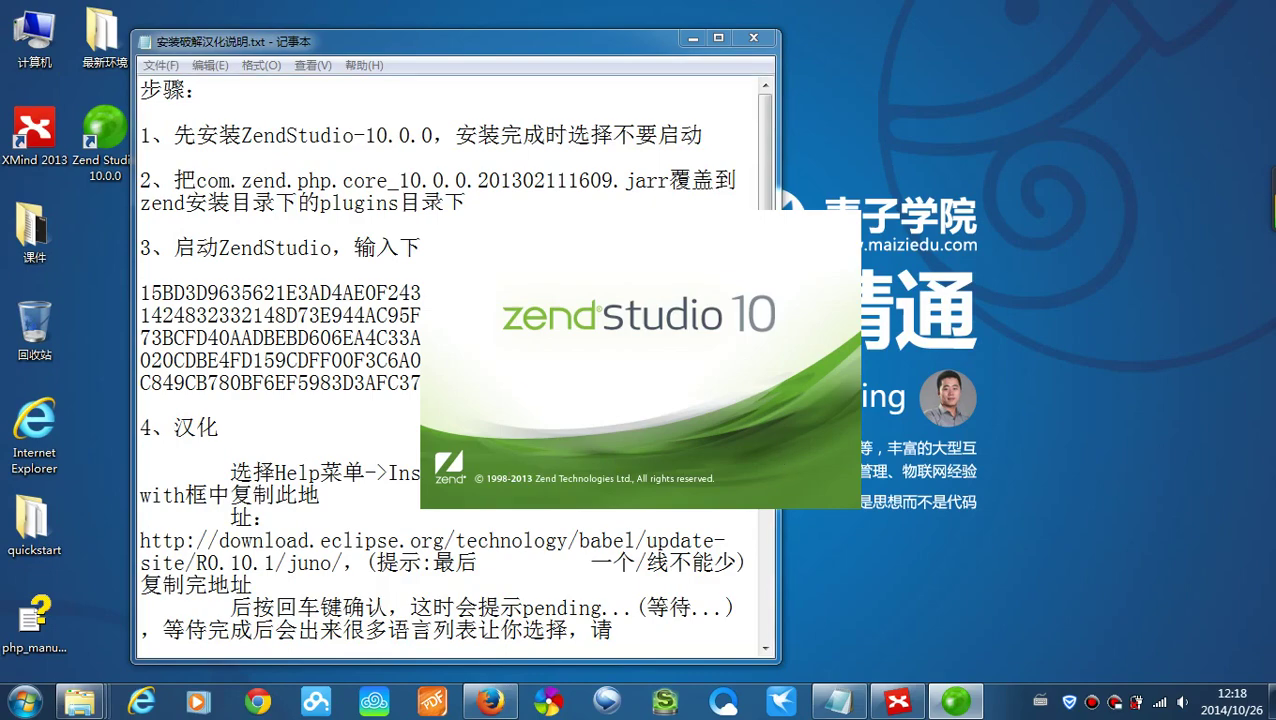
- Try to register Zend Studio with the license key copied from the installation notes, and quit the trial screen
{"action": "left_click_drag", "start_coordinate": [598, 55], "coordinate": [1122, 87]}
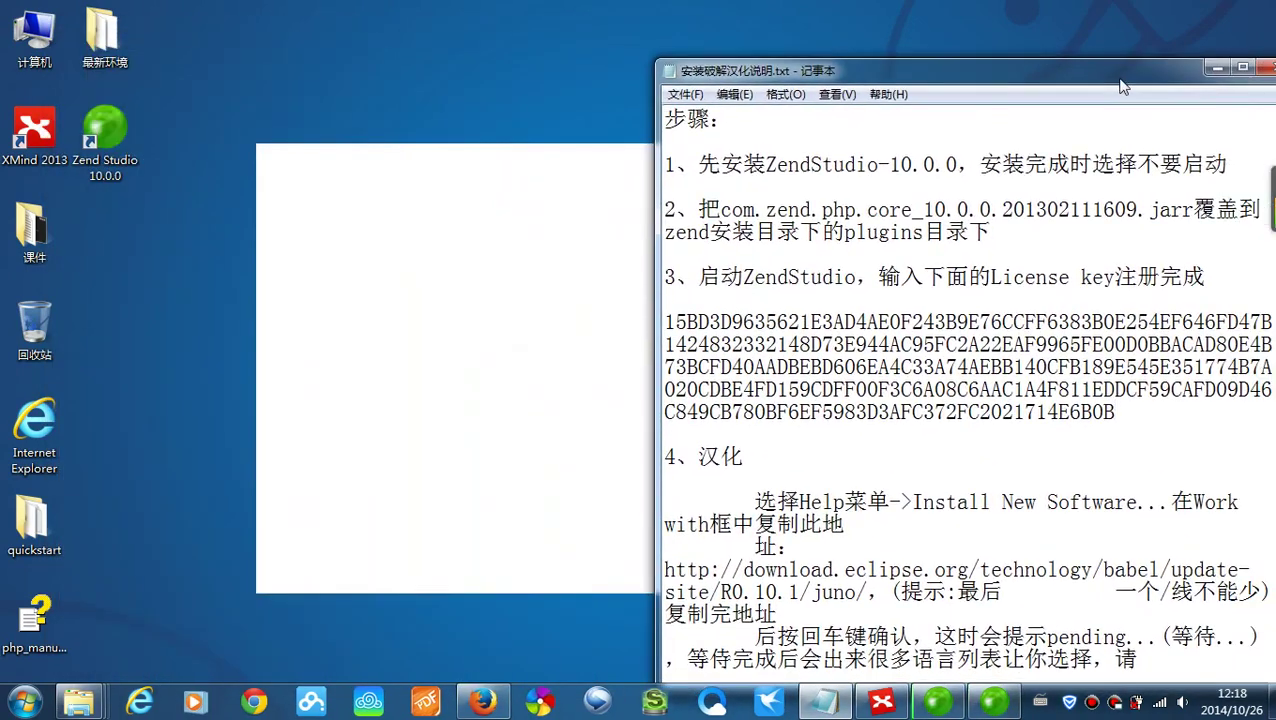
{"action": "left_click", "coordinate": [1216, 68]}
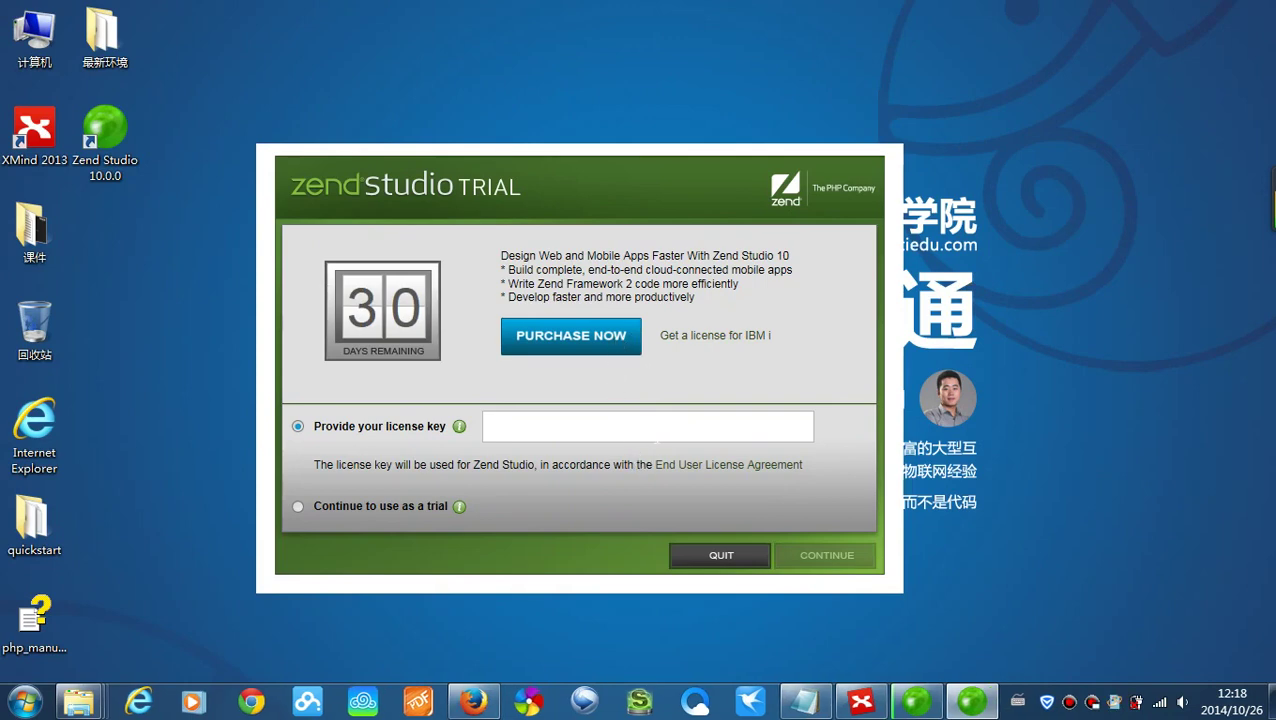
{"action": "left_click", "coordinate": [805, 701]}
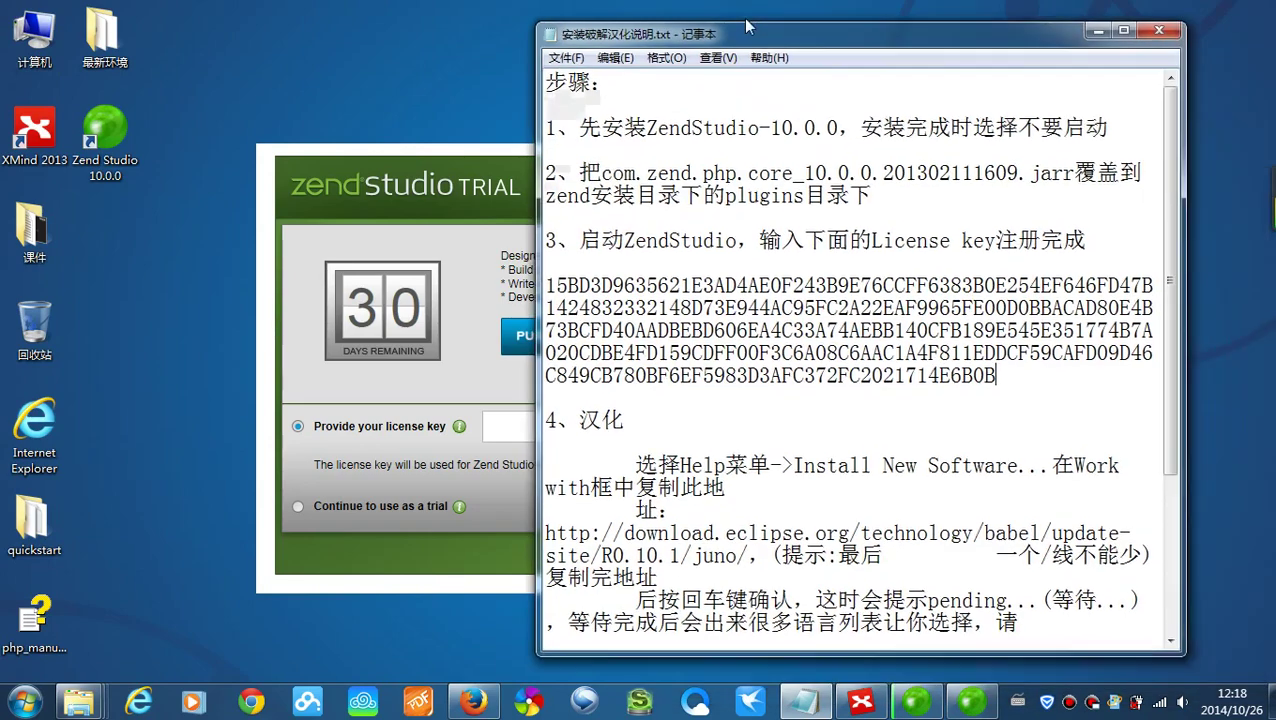
{"action": "double_click", "coordinate": [928, 70]}
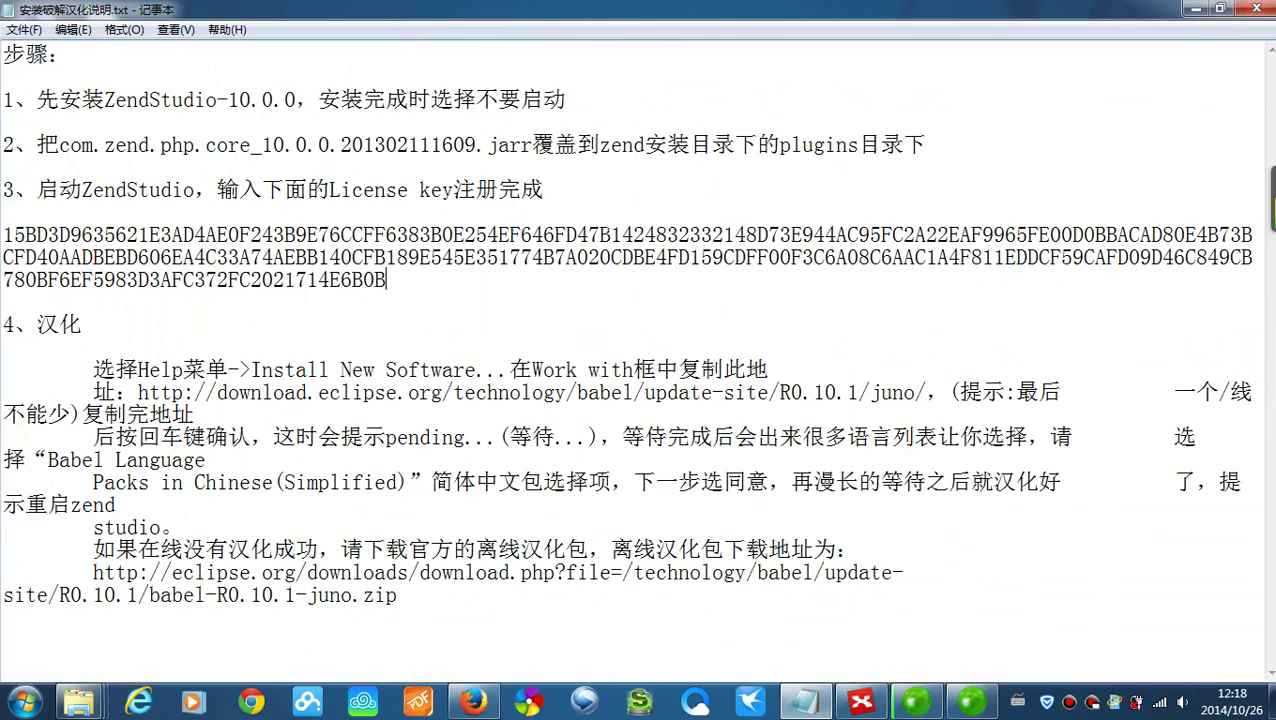
{"action": "left_click_drag", "start_coordinate": [4, 234], "coordinate": [386, 280]}
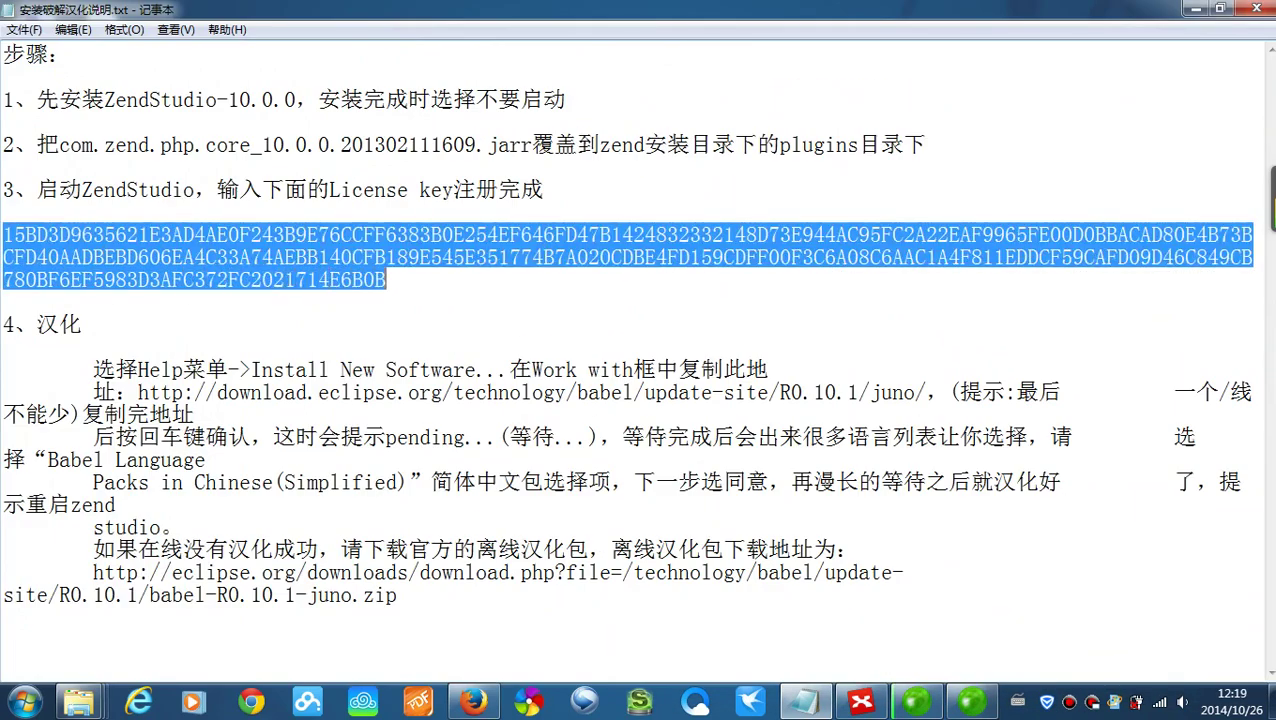
{"action": "left_click", "coordinate": [1195, 10]}
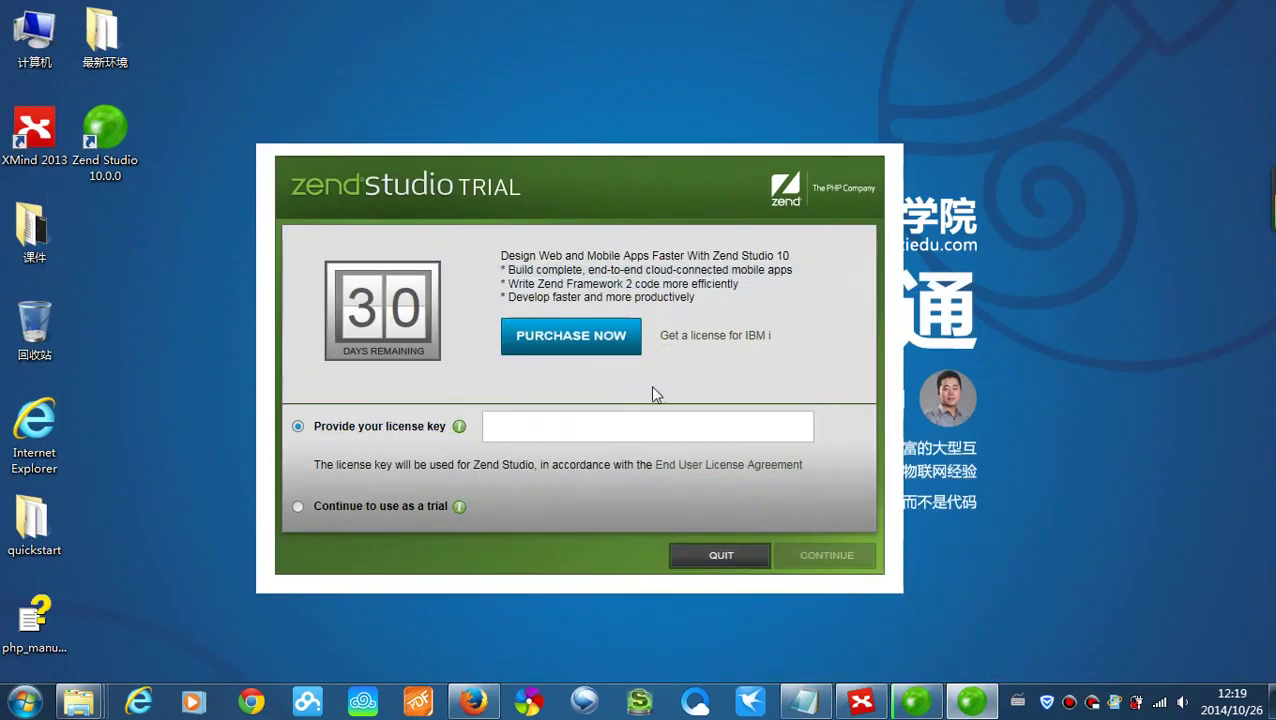
{"action": "key", "text": "ctrl+v"}
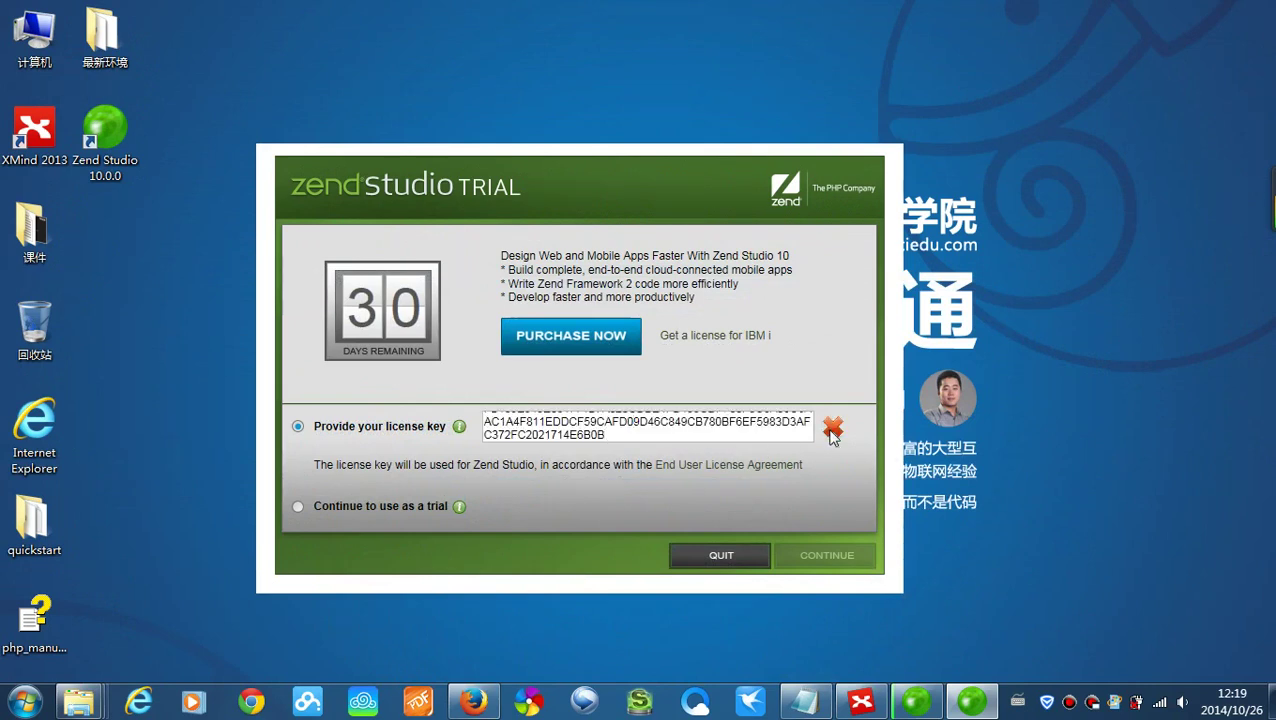
{"action": "left_click", "coordinate": [703, 558]}
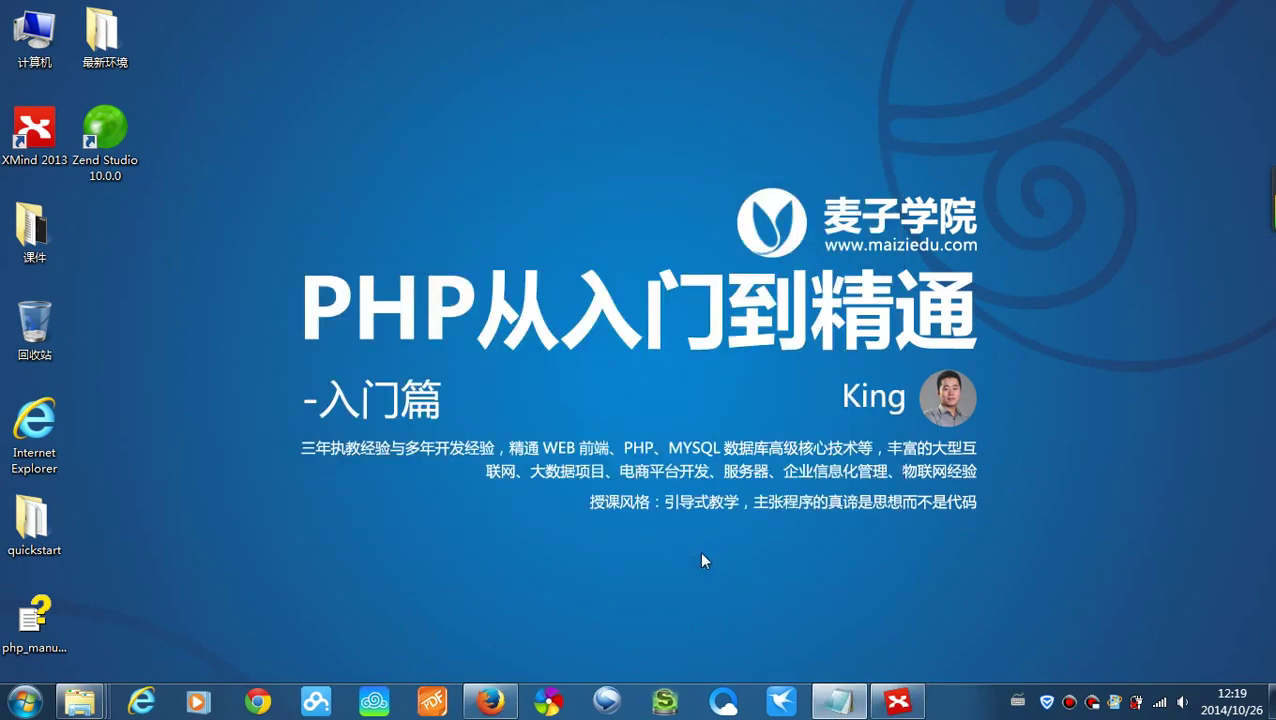
- Consult the notes on the plugin file and copy com.zend.php.core_10.0.0.201302111609.jar from the zend studio 10安装+破解+汉化 folder
{"action": "left_click", "coordinate": [830, 713]}
{"action": "left_click", "coordinate": [10, 166]}
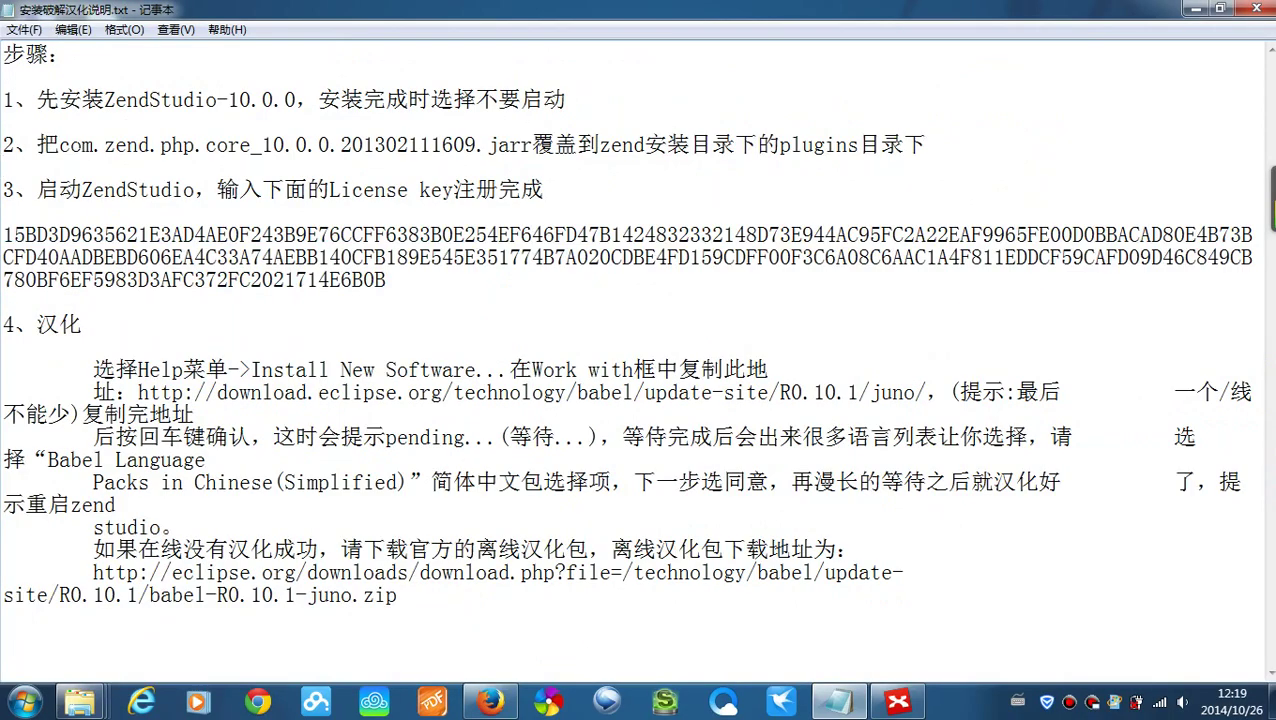
{"action": "left_click_drag", "start_coordinate": [61, 146], "coordinate": [531, 146]}
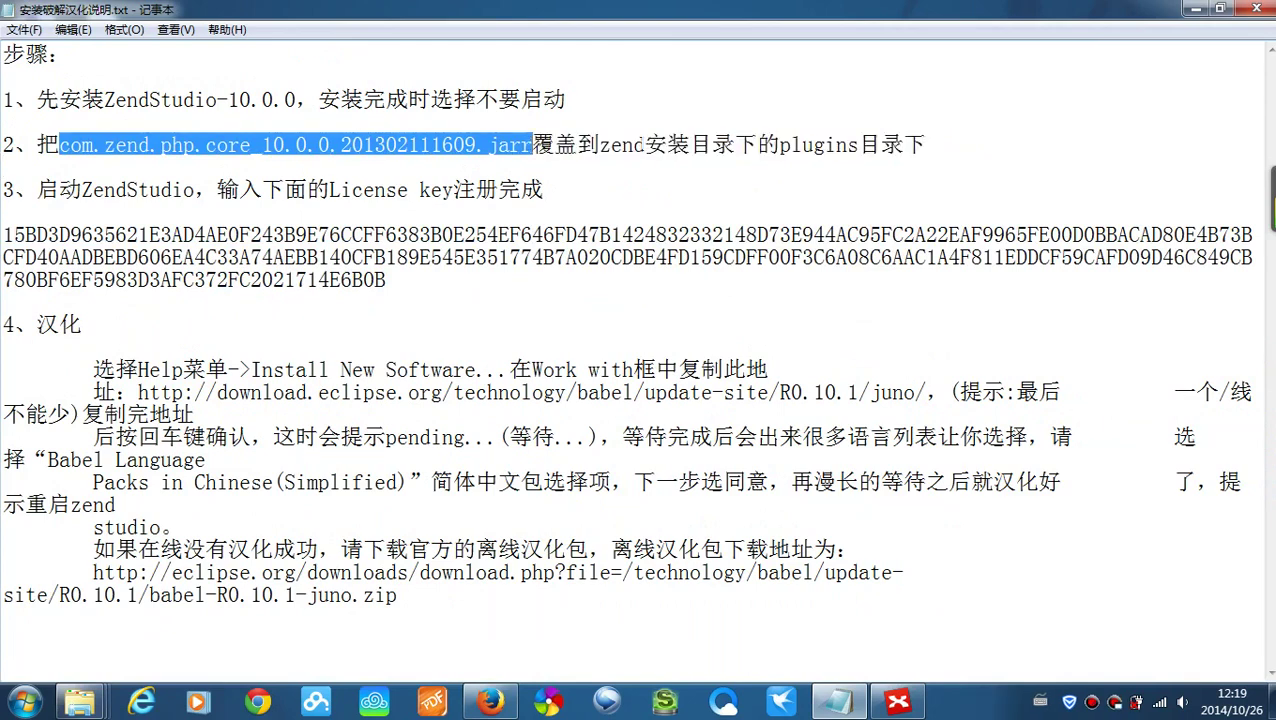
{"action": "left_click_drag", "start_coordinate": [779, 146], "coordinate": [858, 146]}
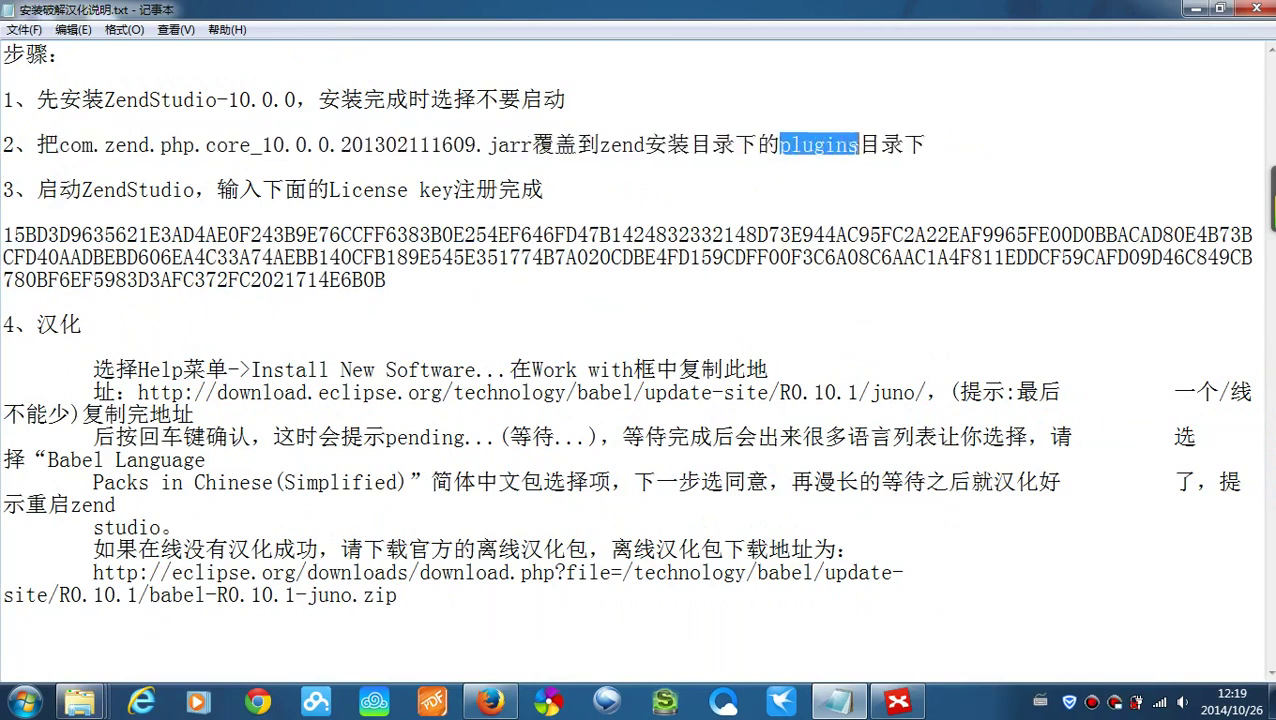
{"action": "left_click", "coordinate": [858, 146]}
{"action": "left_click", "coordinate": [1193, 9]}
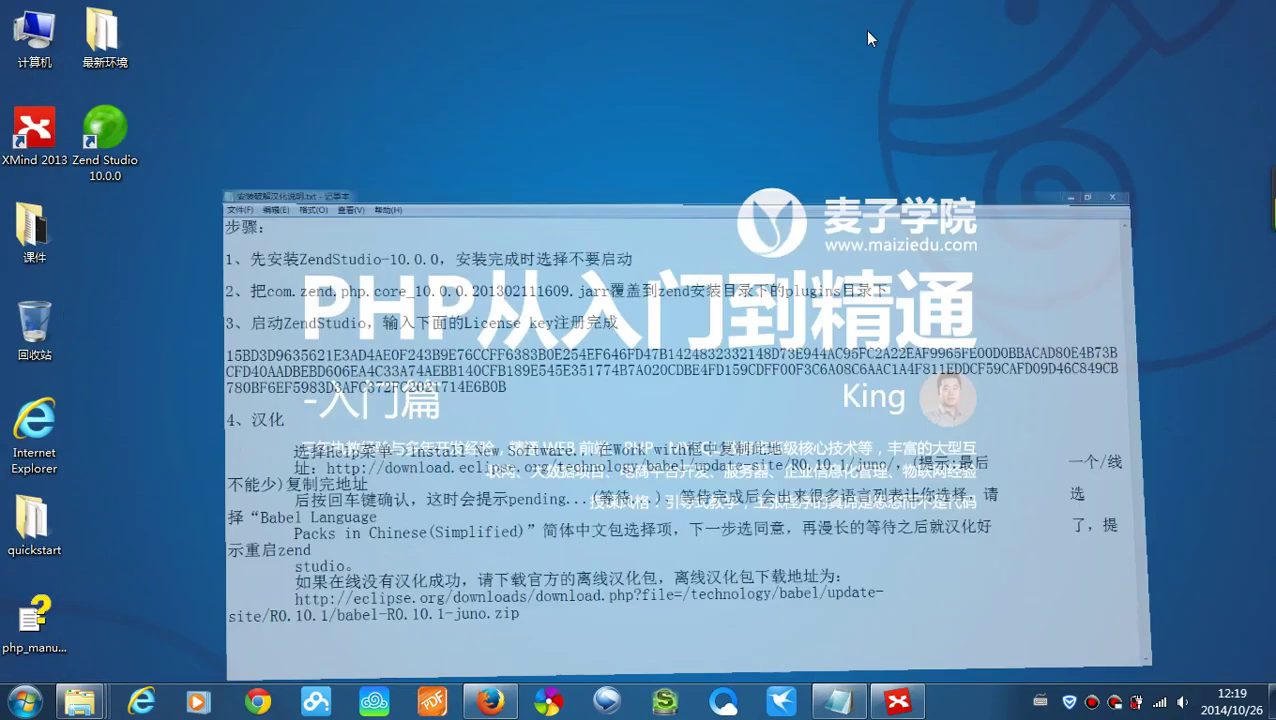
{"action": "left_click", "coordinate": [80, 701]}
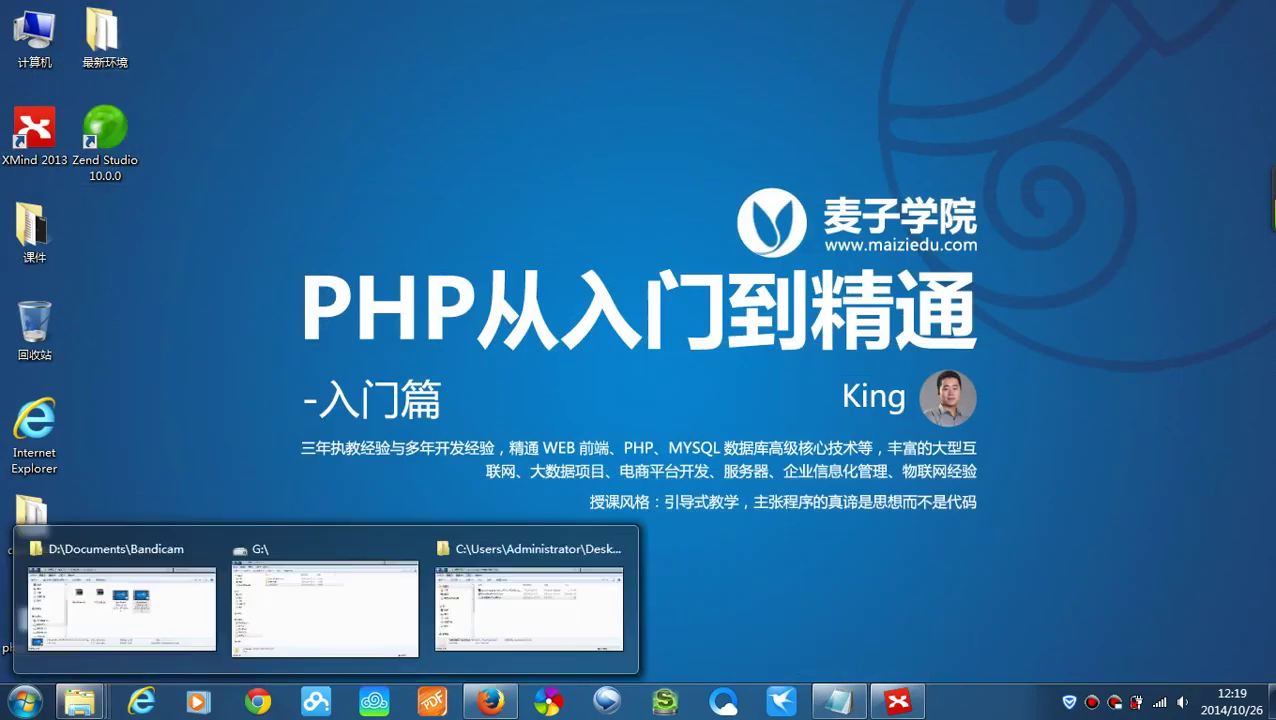
{"action": "left_click", "coordinate": [485, 578]}
{"action": "left_click", "coordinate": [374, 154]}
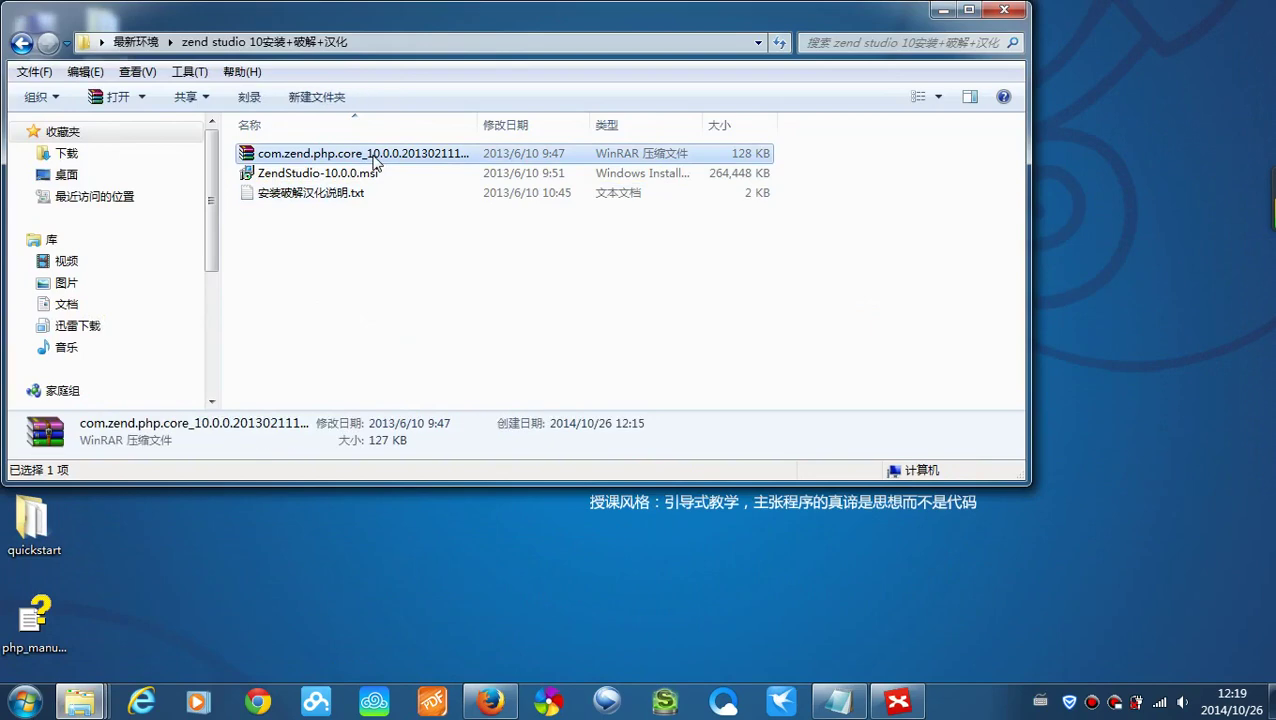
{"action": "left_click_drag", "start_coordinate": [400, 20], "coordinate": [608, 27]}
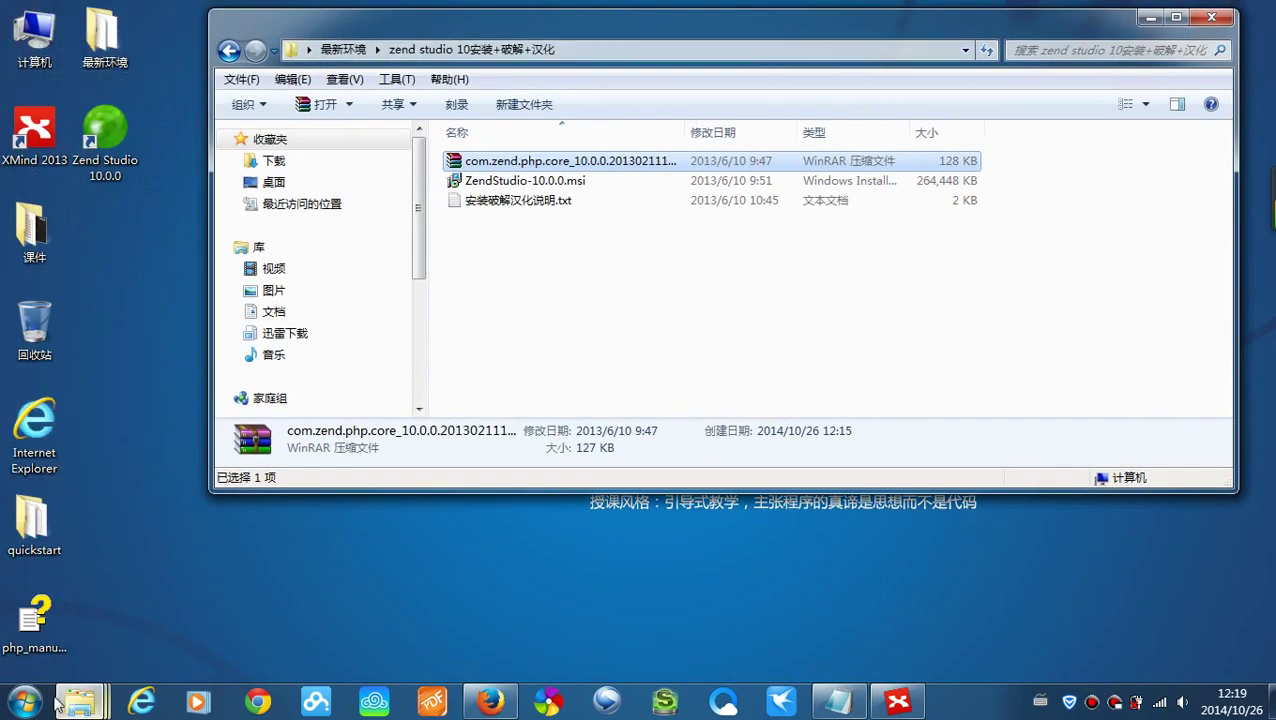
- Paste the copied jar into G:\zendStudio\plugins, replacing the existing file of the same name, and minimize that folder window
{"action": "mouse_move", "coordinate": [80, 701]}
{"action": "left_click", "coordinate": [328, 604]}
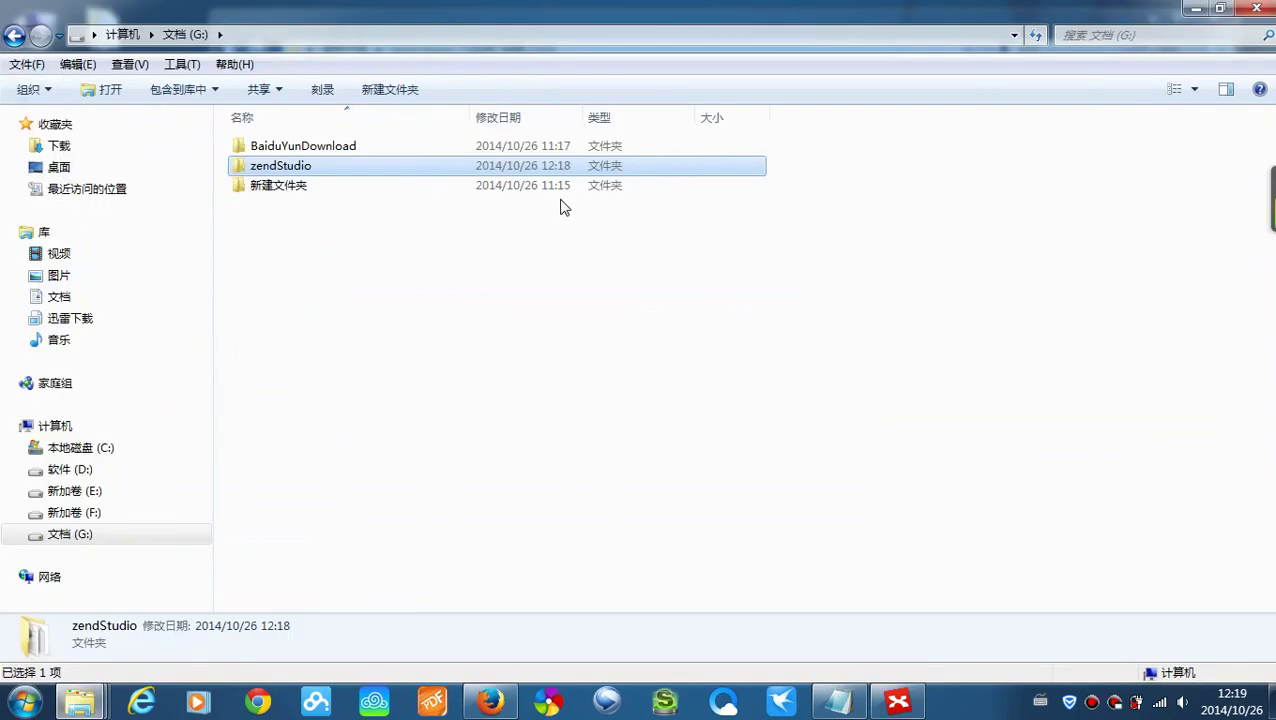
{"action": "double_click", "coordinate": [335, 168]}
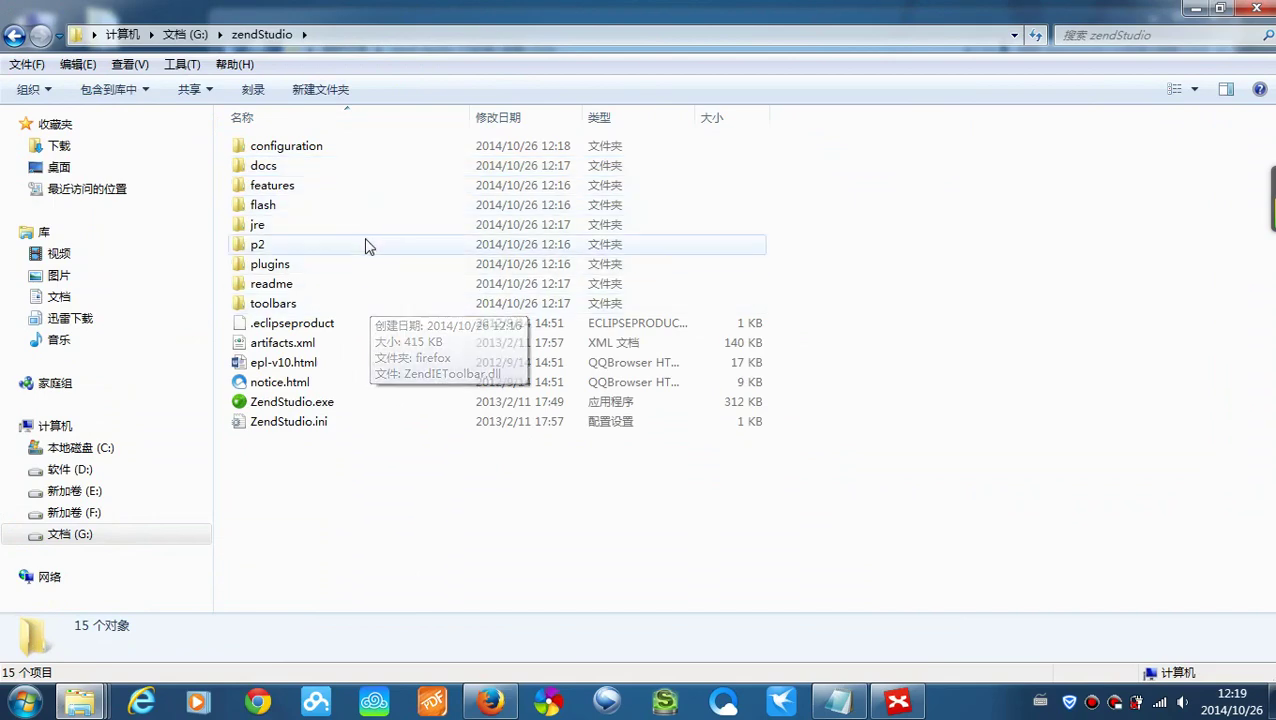
{"action": "left_click", "coordinate": [364, 268]}
{"action": "double_click", "coordinate": [365, 268]}
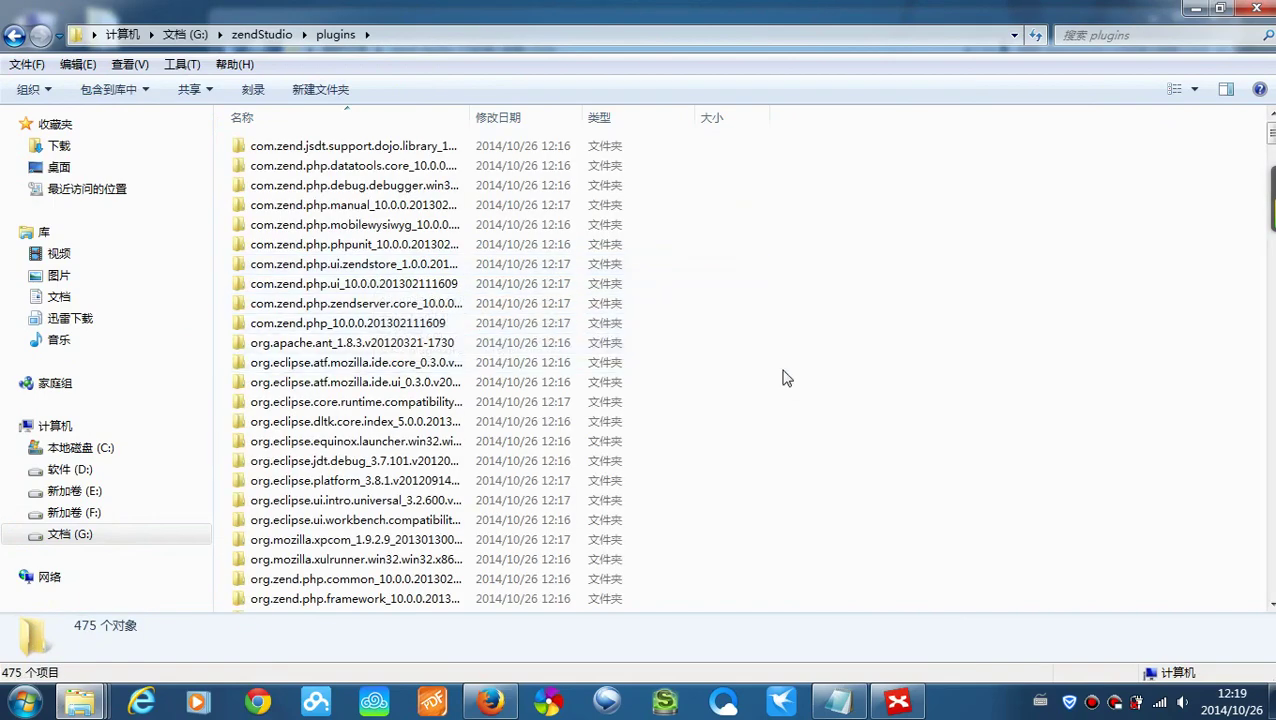
{"action": "key", "text": "ctrl+v"}
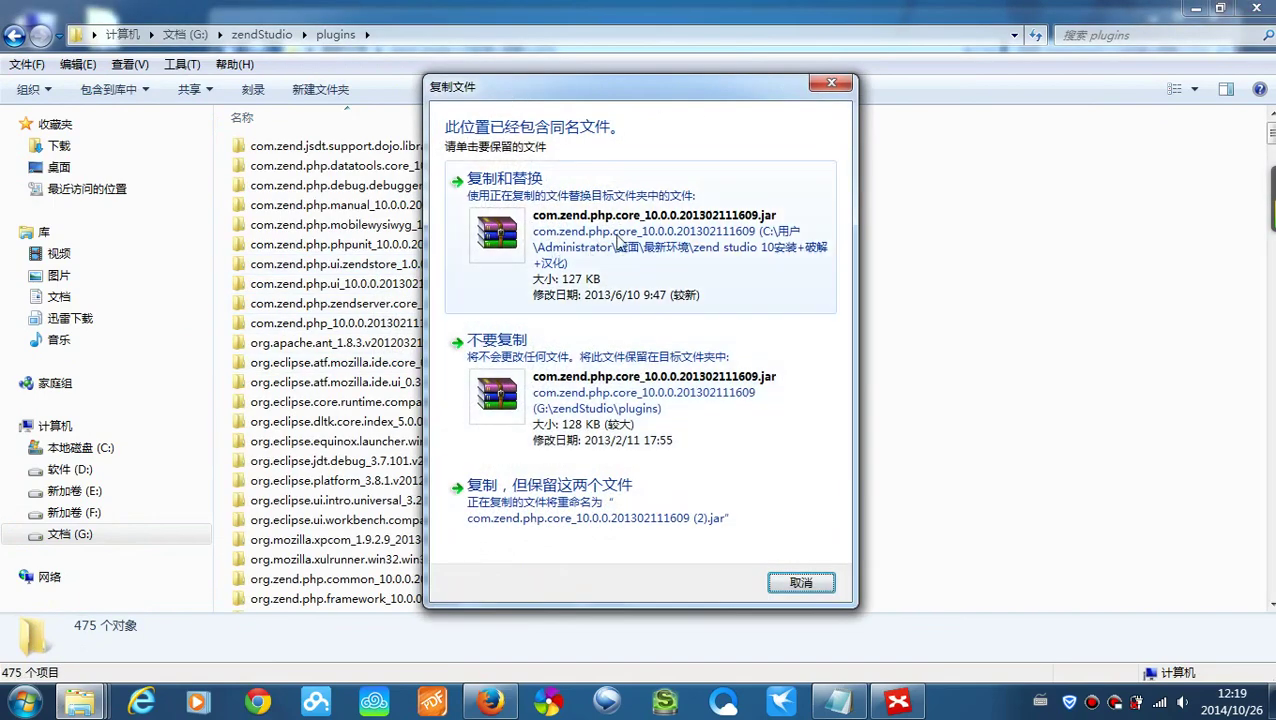
{"action": "left_click", "coordinate": [587, 238]}
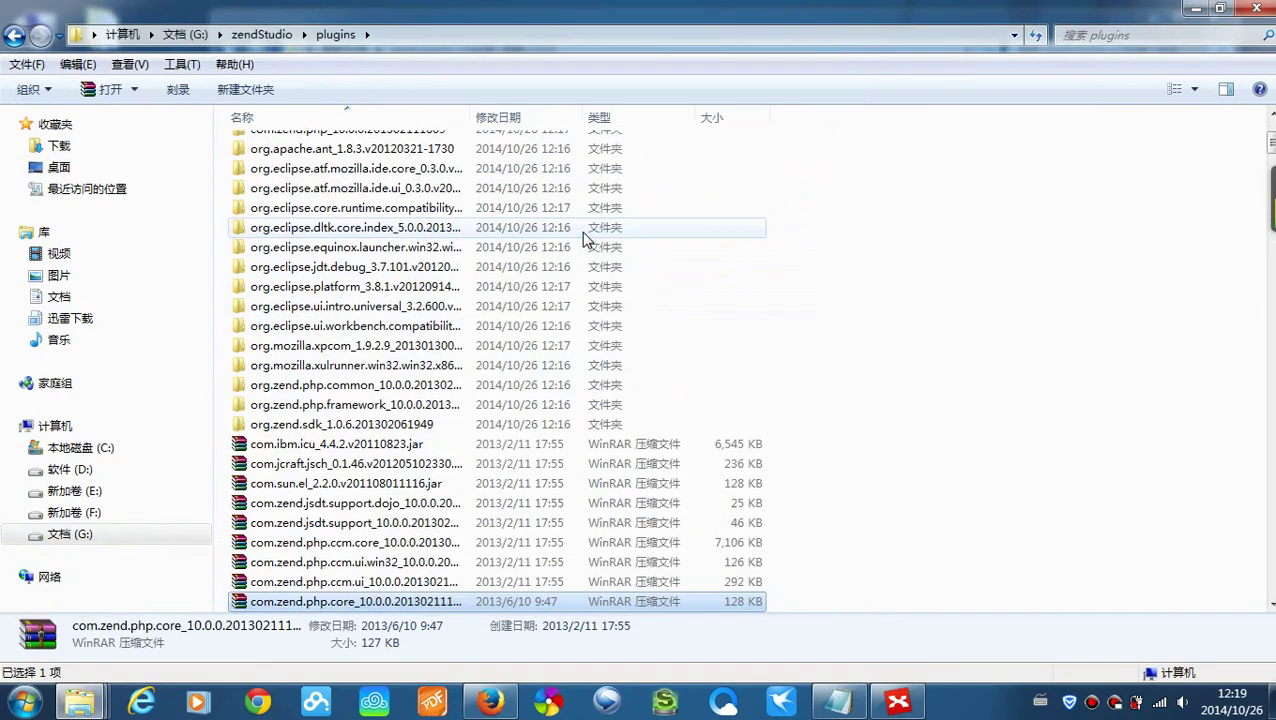
{"action": "left_click", "coordinate": [1196, 8]}
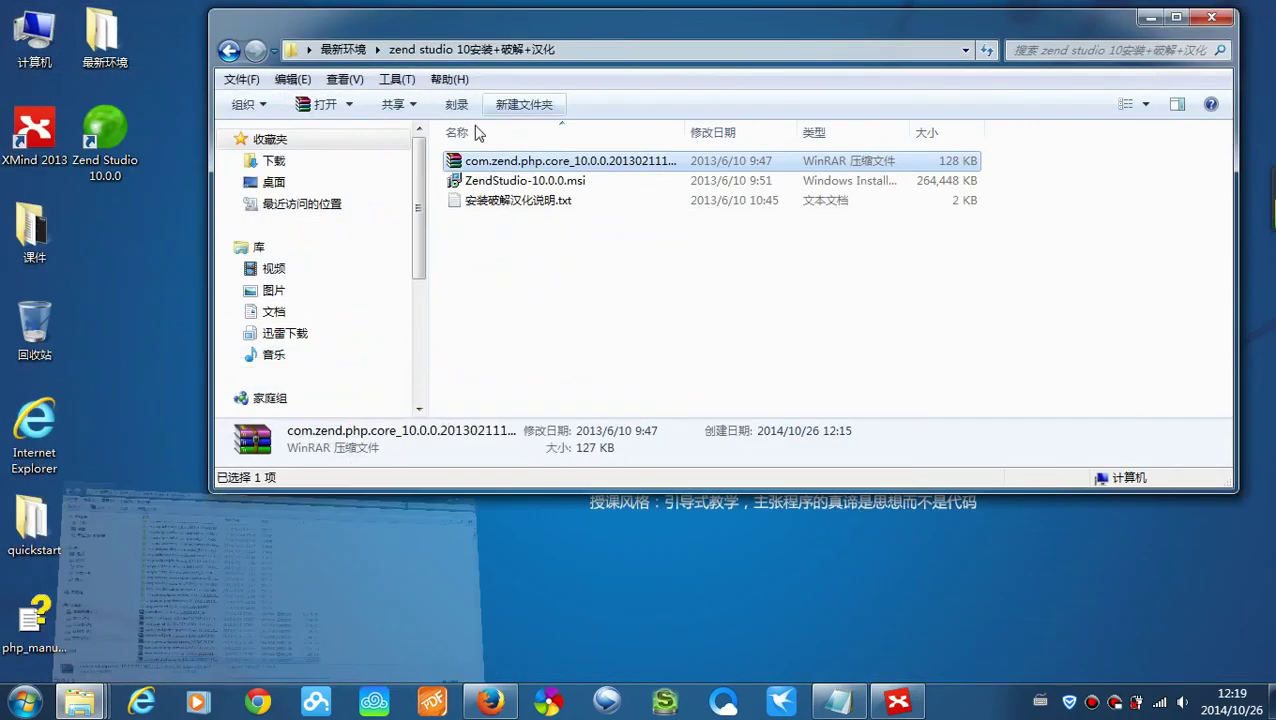
- Launch Zend Studio 10.0.0 again, paste the license key from the notes into the license key field and continue
{"action": "double_click", "coordinate": [134, 176]}
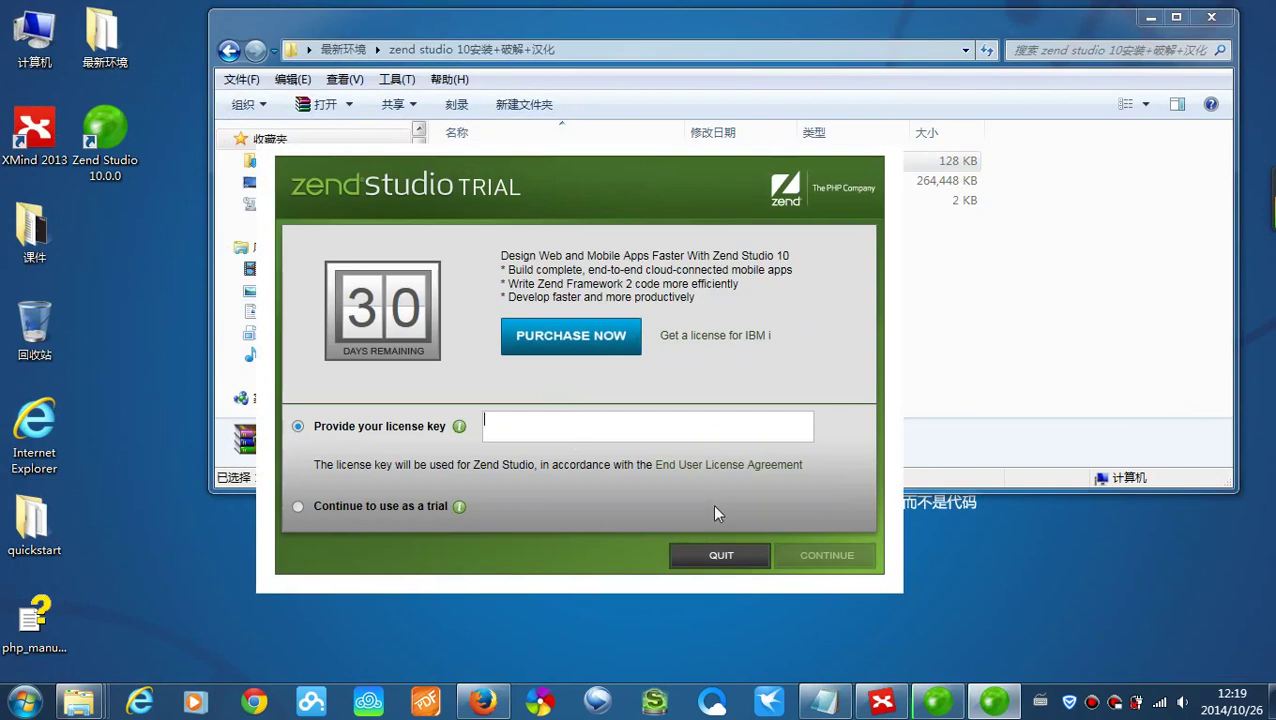
{"action": "left_click", "coordinate": [824, 701]}
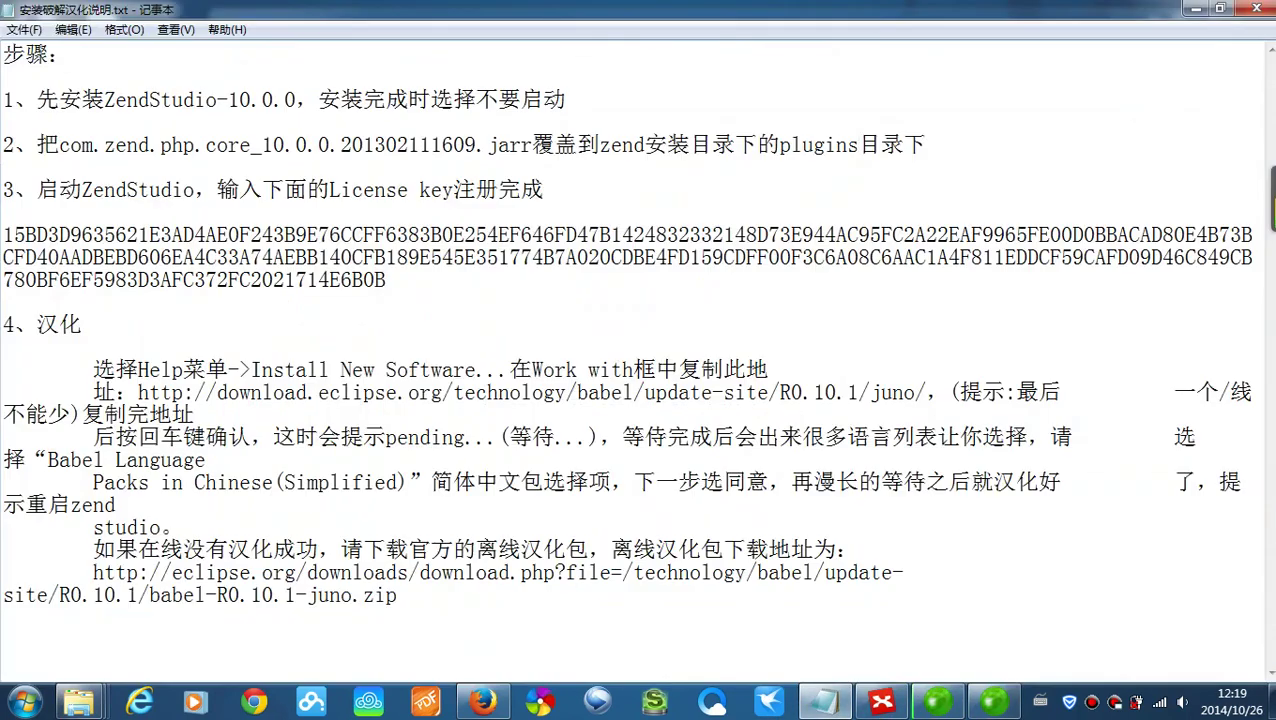
{"action": "left_click_drag", "start_coordinate": [386, 280], "coordinate": [5, 235]}
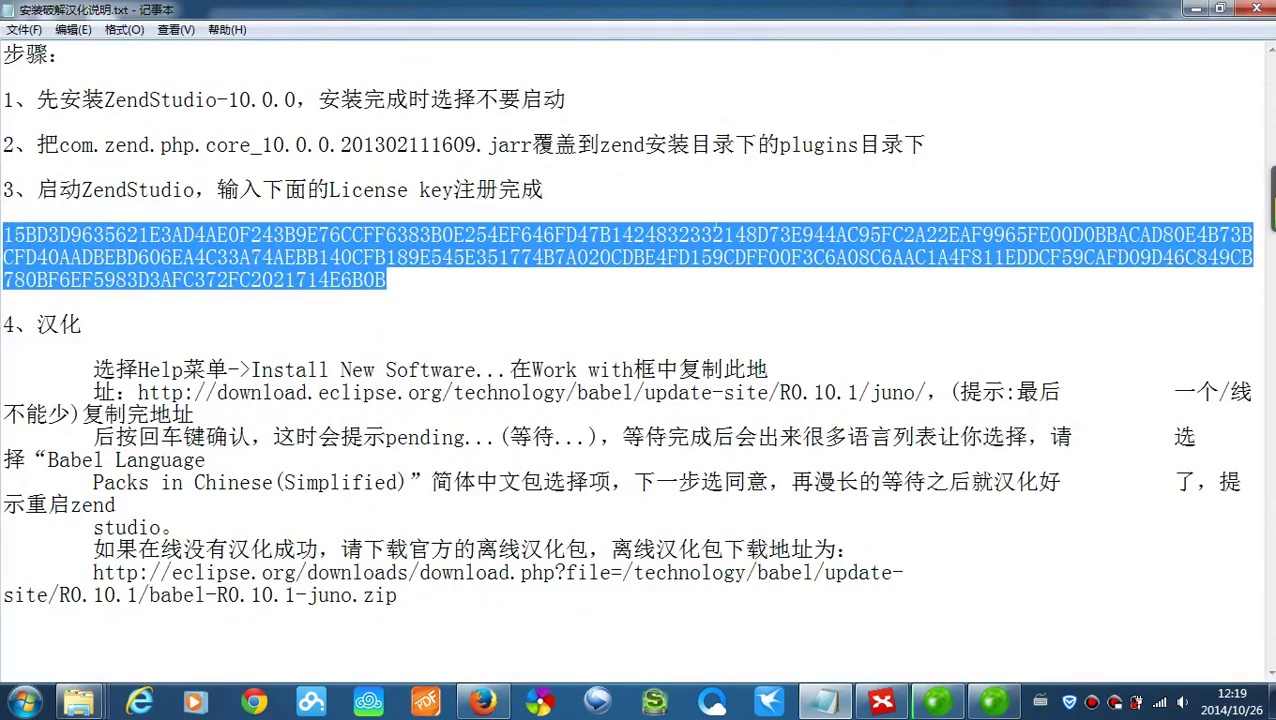
{"action": "left_click", "coordinate": [1194, 10]}
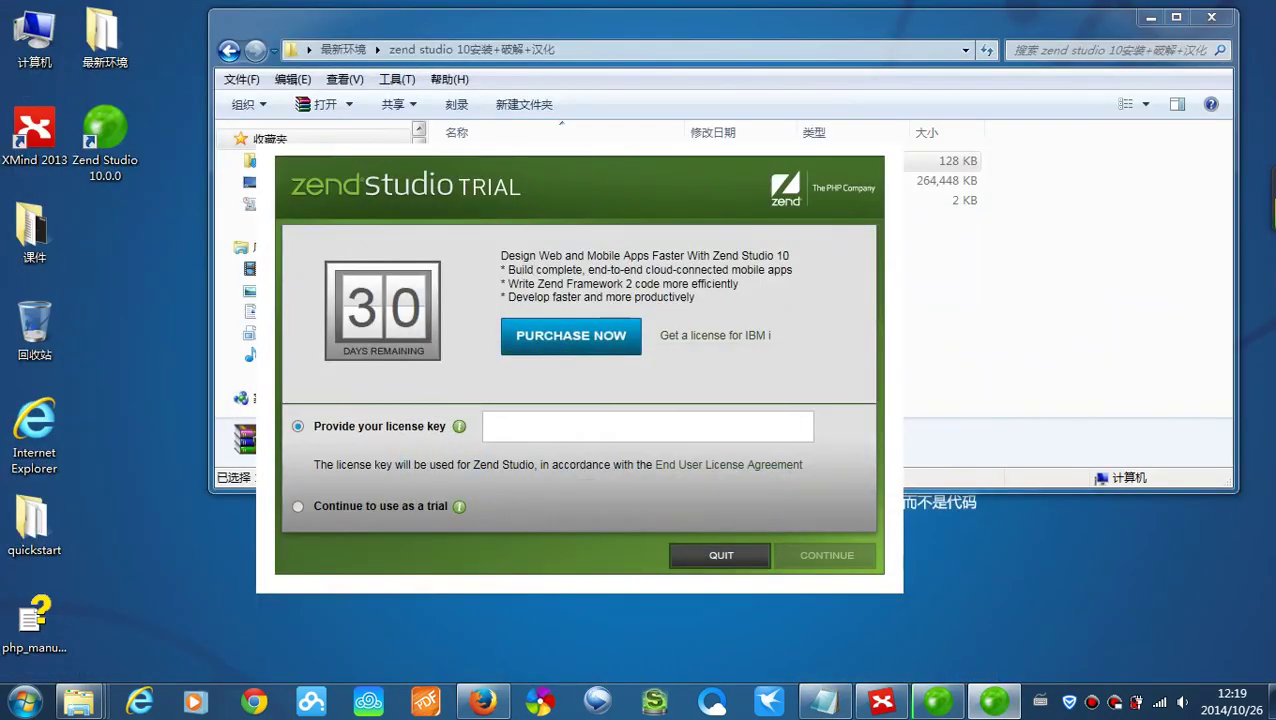
{"action": "left_click", "coordinate": [483, 426]}
{"action": "key", "text": "ctrl+v"}
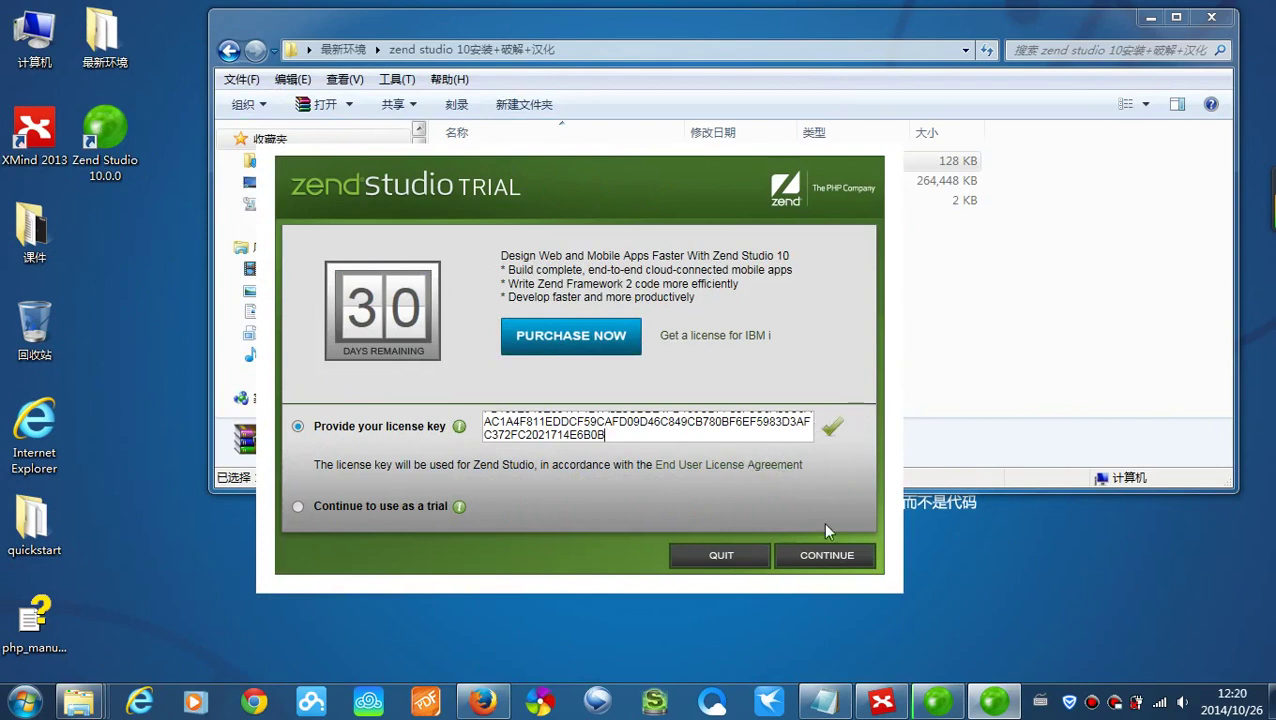
{"action": "left_click", "coordinate": [818, 557]}
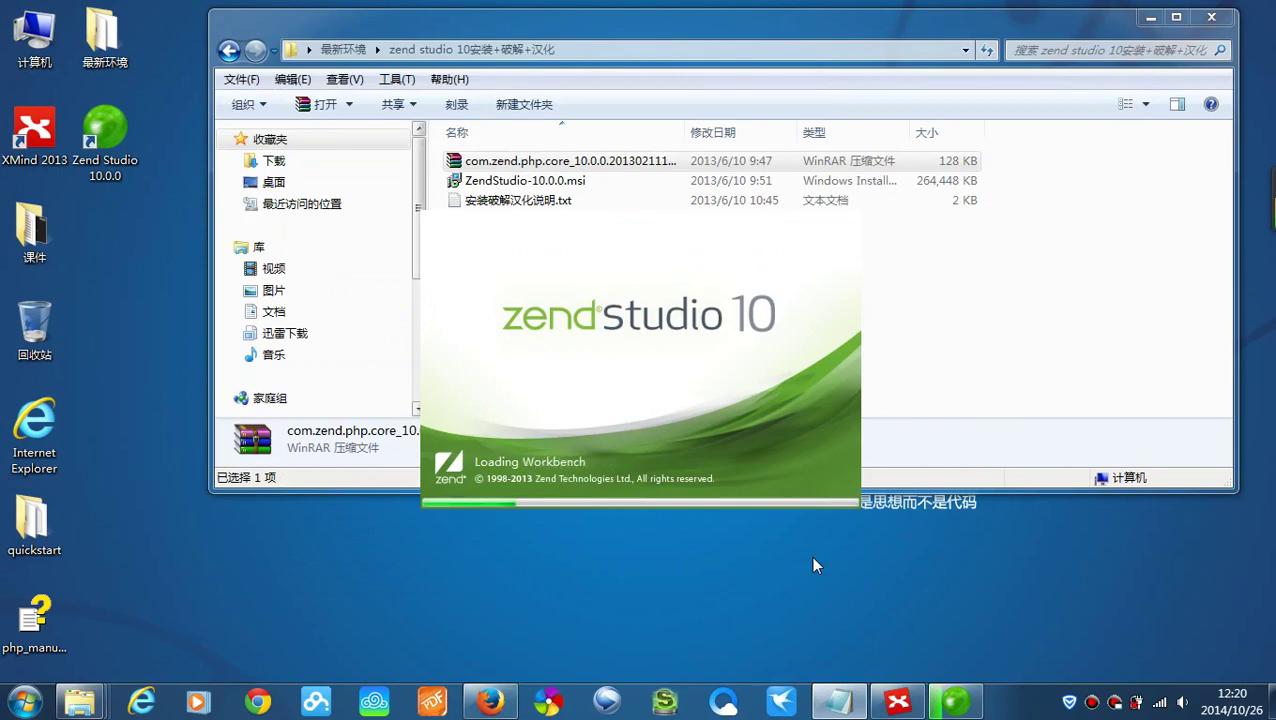
- Close the leftover folder window, maximize Zend Studio and select the Emmet editor feature by filtering the Welcome page features for "emmet"
{"action": "left_click", "coordinate": [1209, 20]}
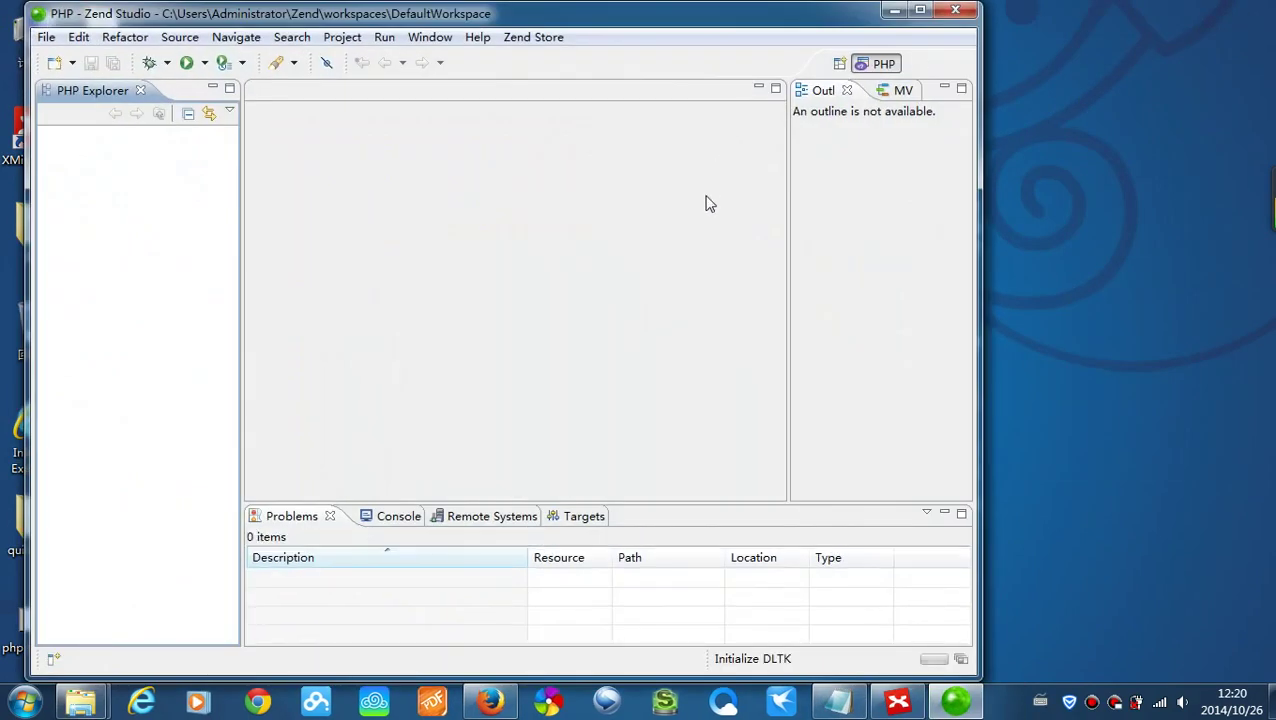
{"action": "left_click", "coordinate": [920, 12]}
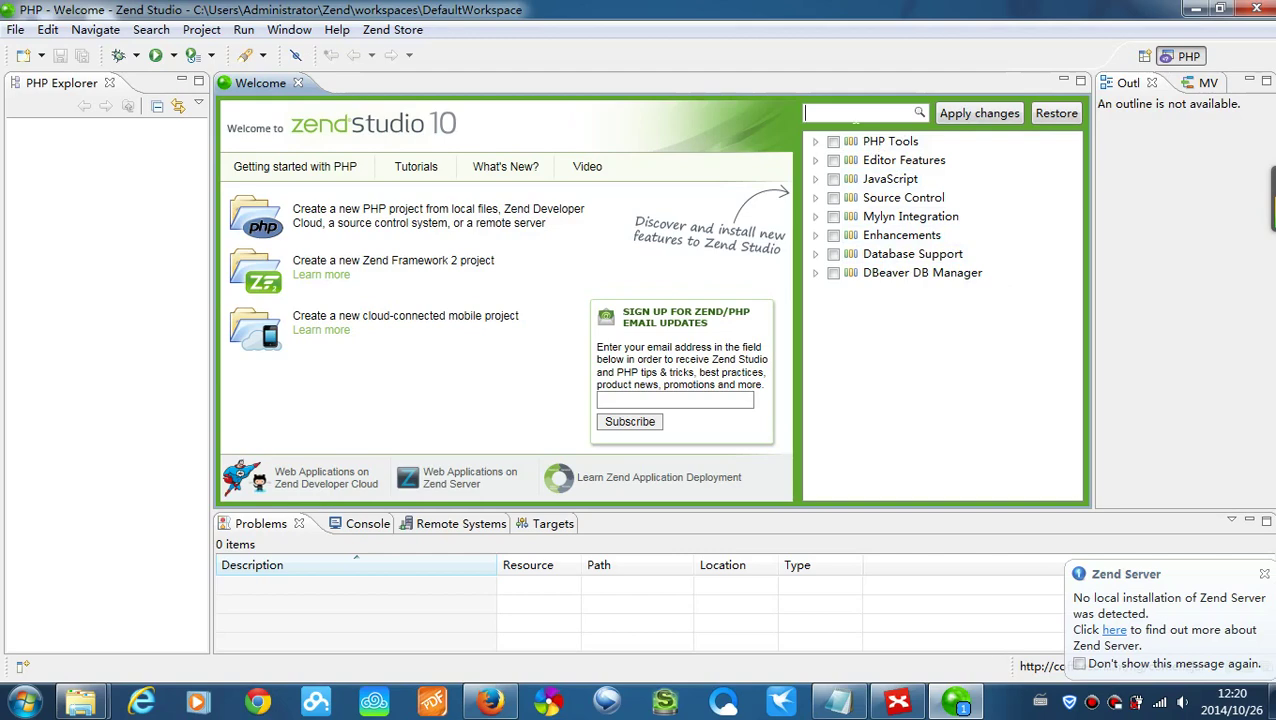
{"action": "type", "text": "emm"}
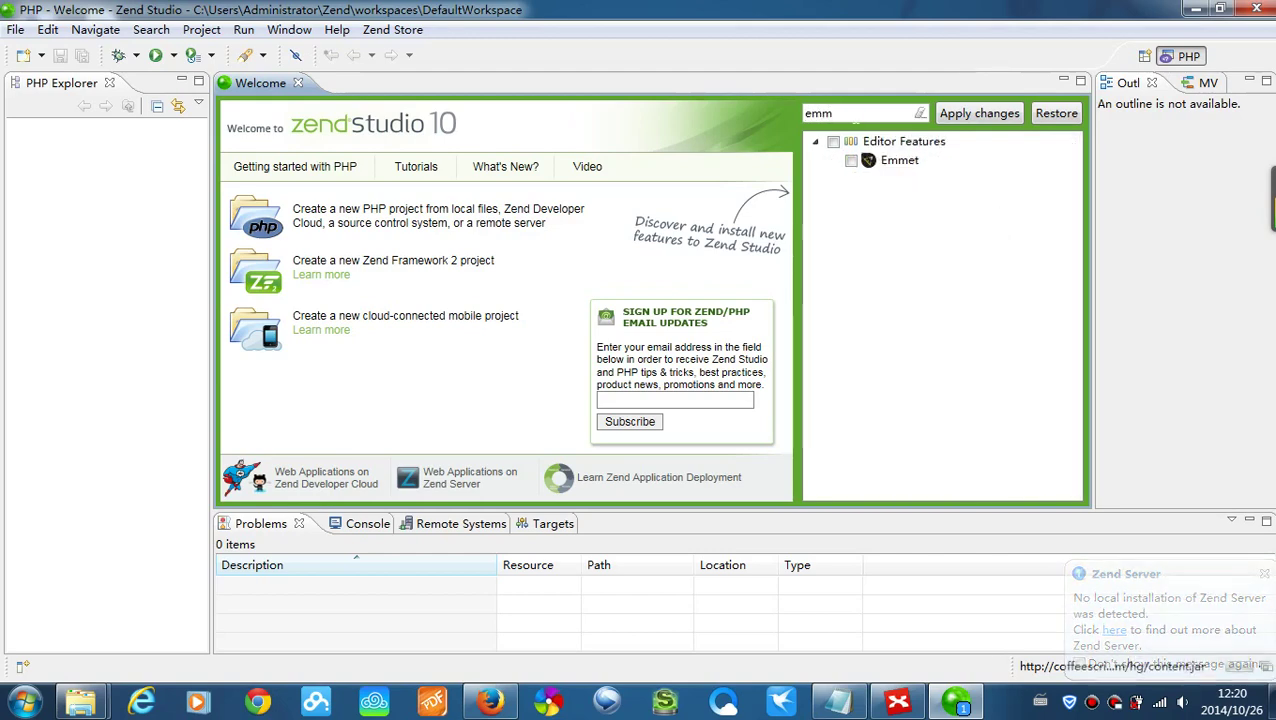
{"action": "type", "text": "et"}
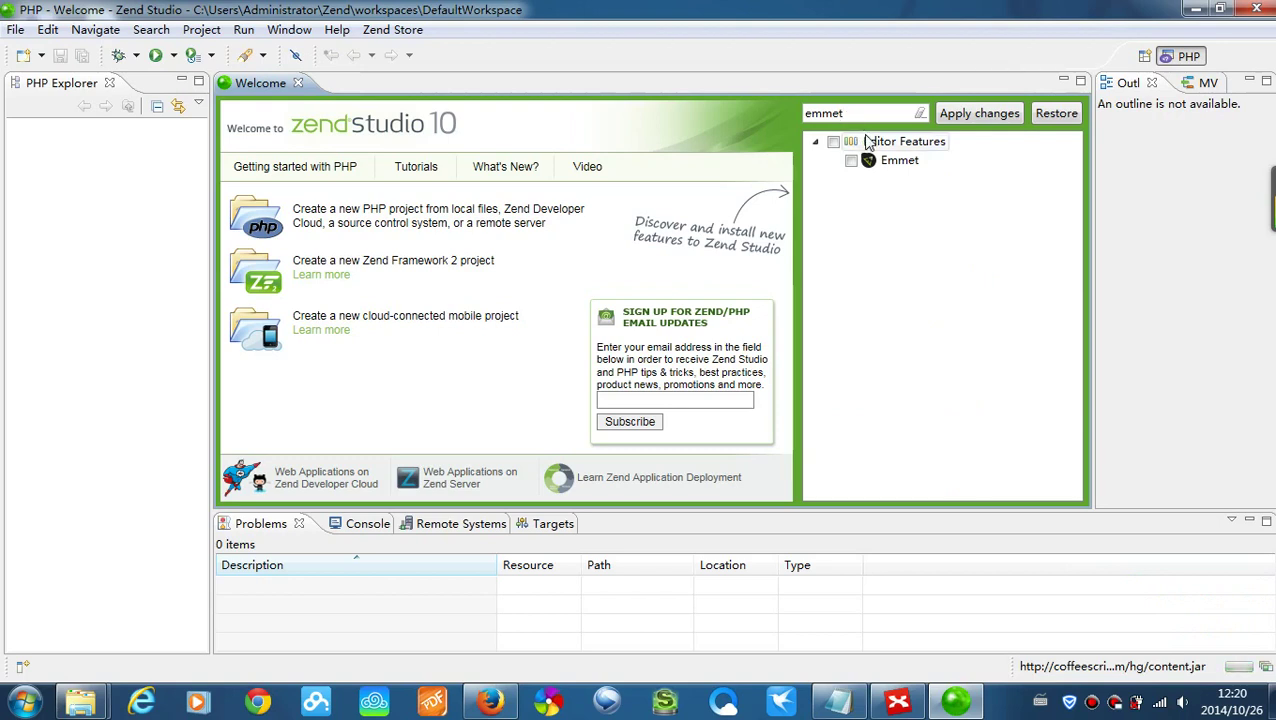
{"action": "left_click", "coordinate": [834, 142]}
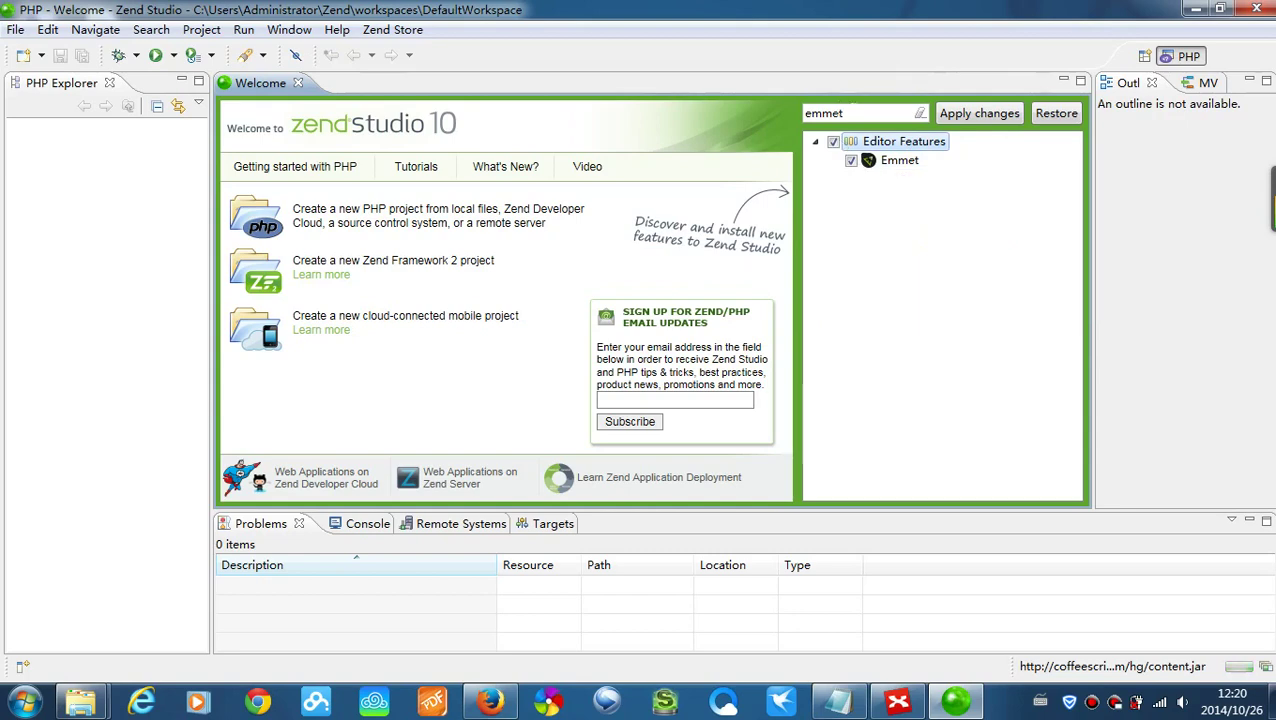
- Apply the Emmet feature selection with the installation running in the background, restart Zend Studio and close the Welcome page
{"action": "left_click", "coordinate": [977, 115]}
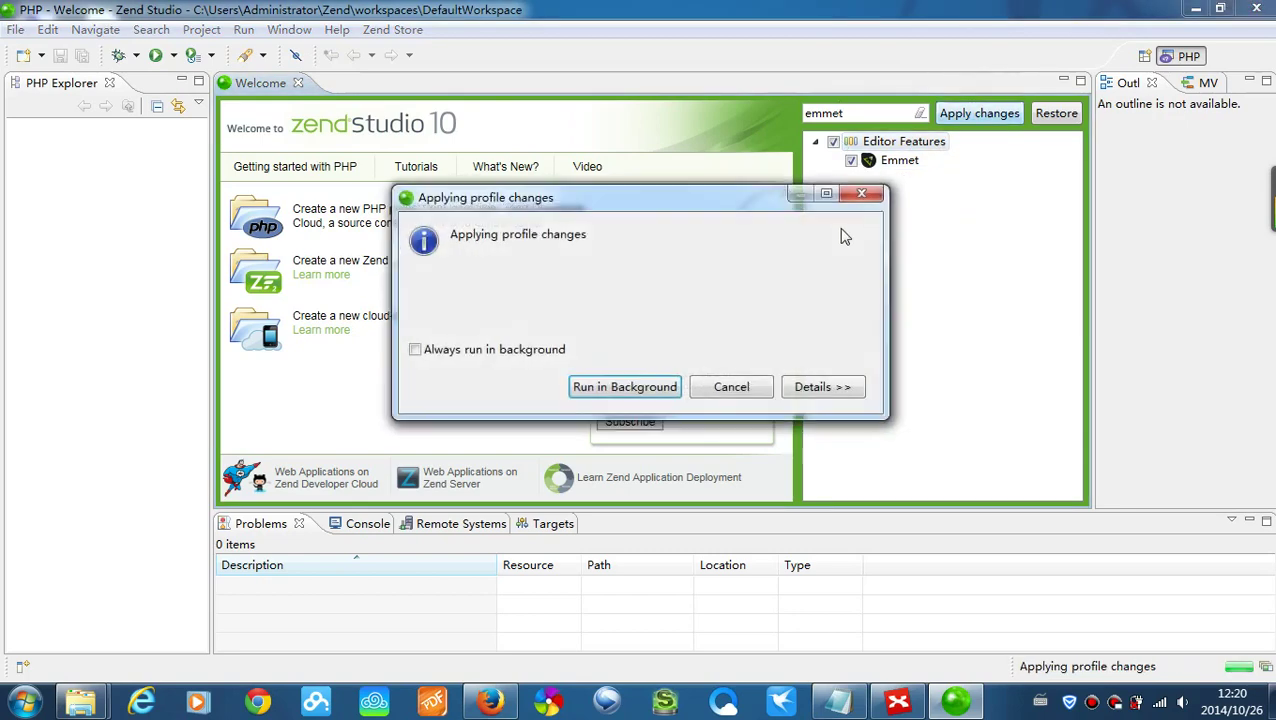
{"action": "left_click", "coordinate": [648, 388]}
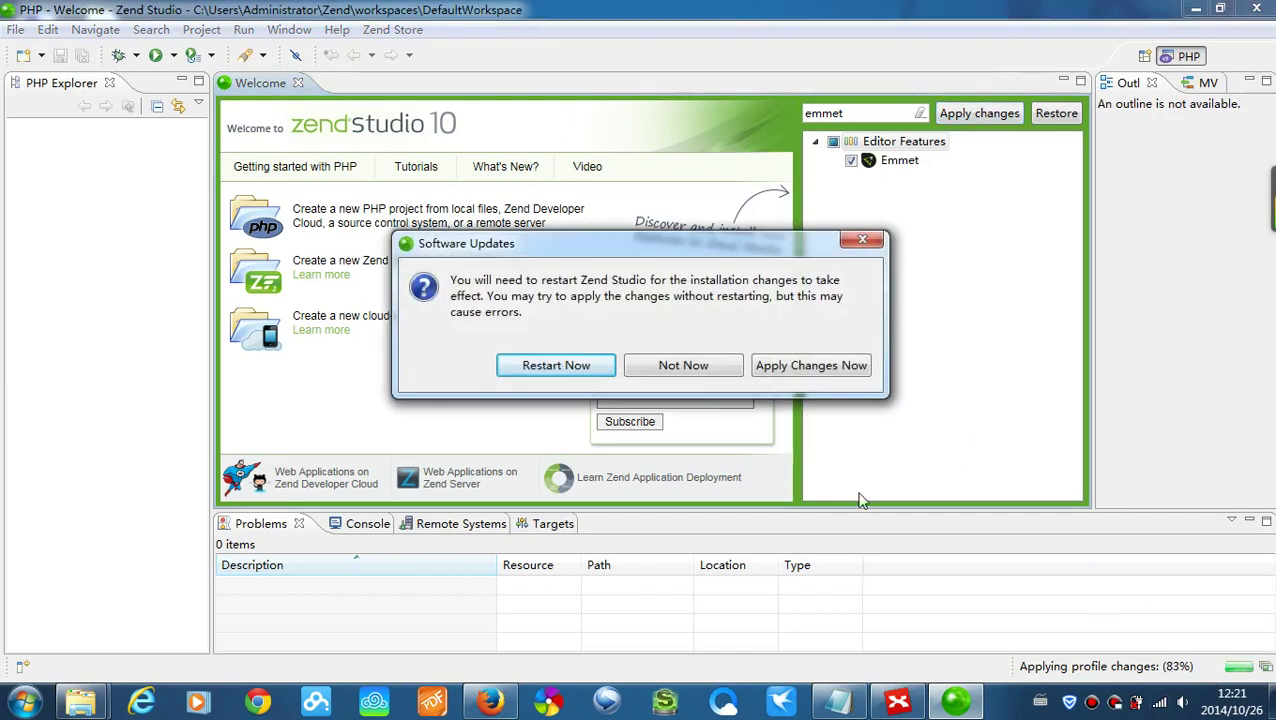
{"action": "left_click", "coordinate": [527, 370]}
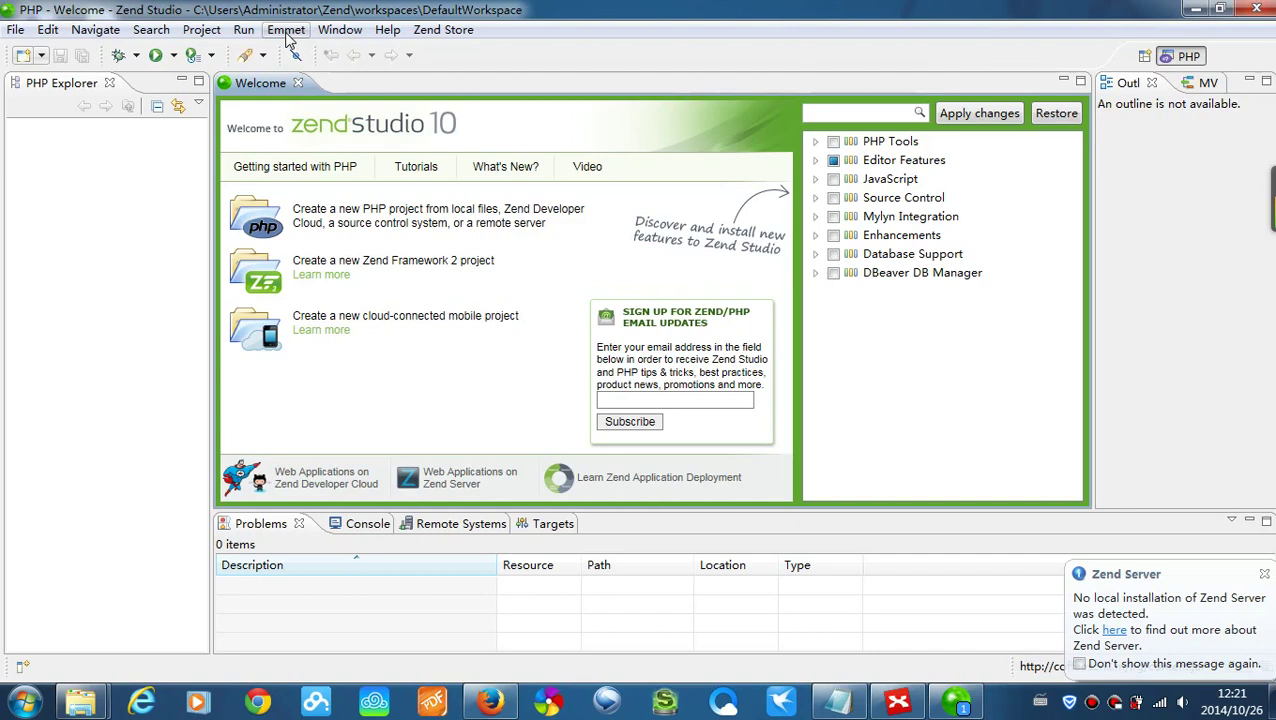
{"action": "left_click", "coordinate": [298, 83]}
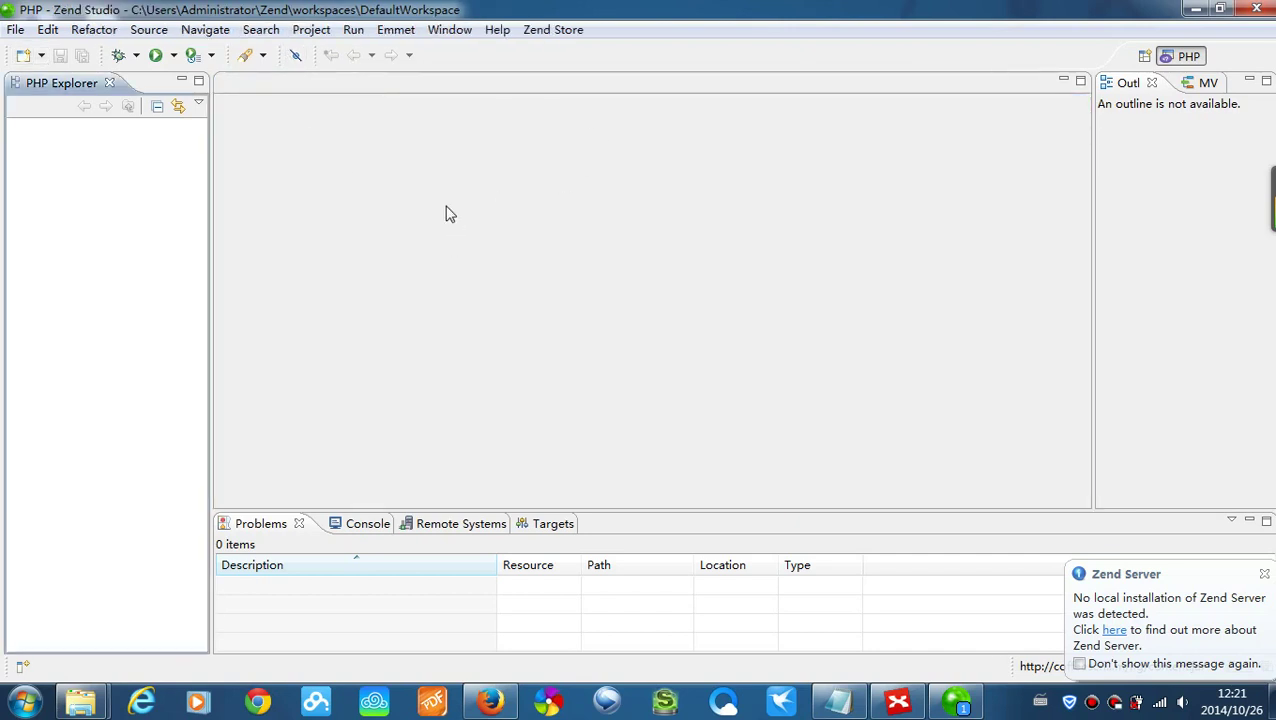
- Start a new Local PHP Project from the PHP Explorer and name it maiziedu
{"action": "right_click", "coordinate": [72, 159]}
{"action": "mouse_move", "coordinate": [76, 168]}
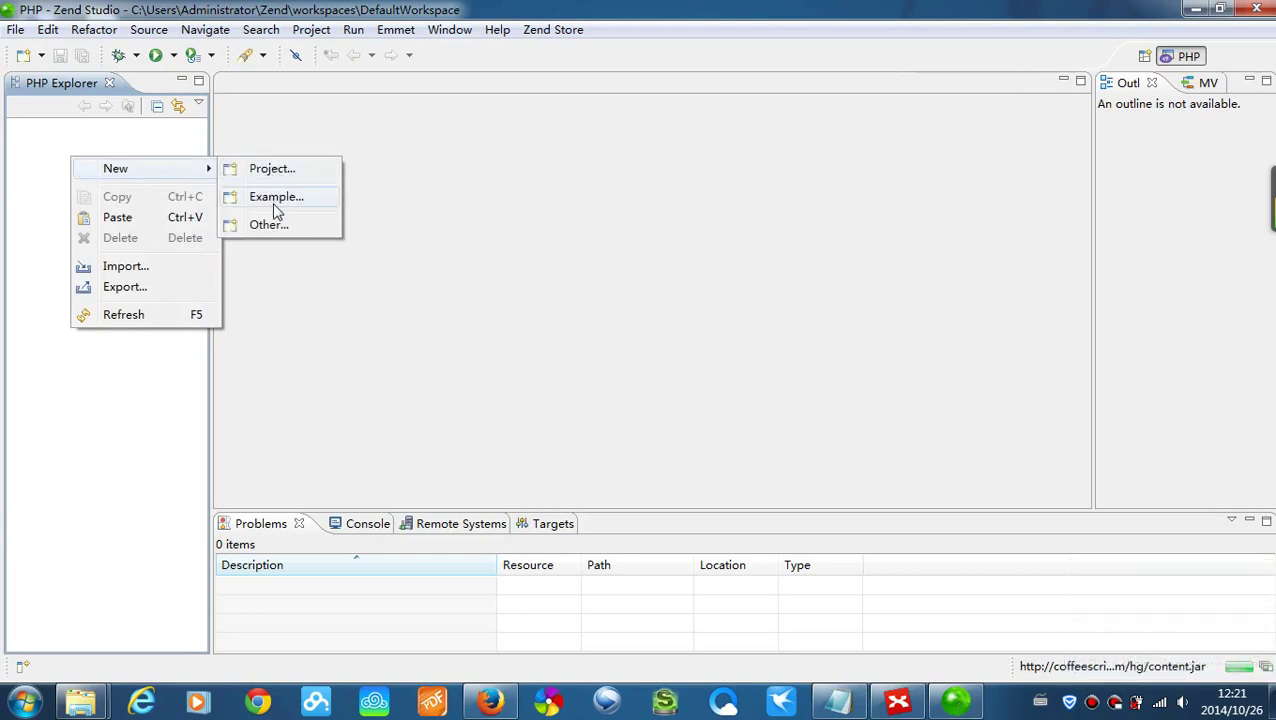
{"action": "left_click", "coordinate": [268, 169]}
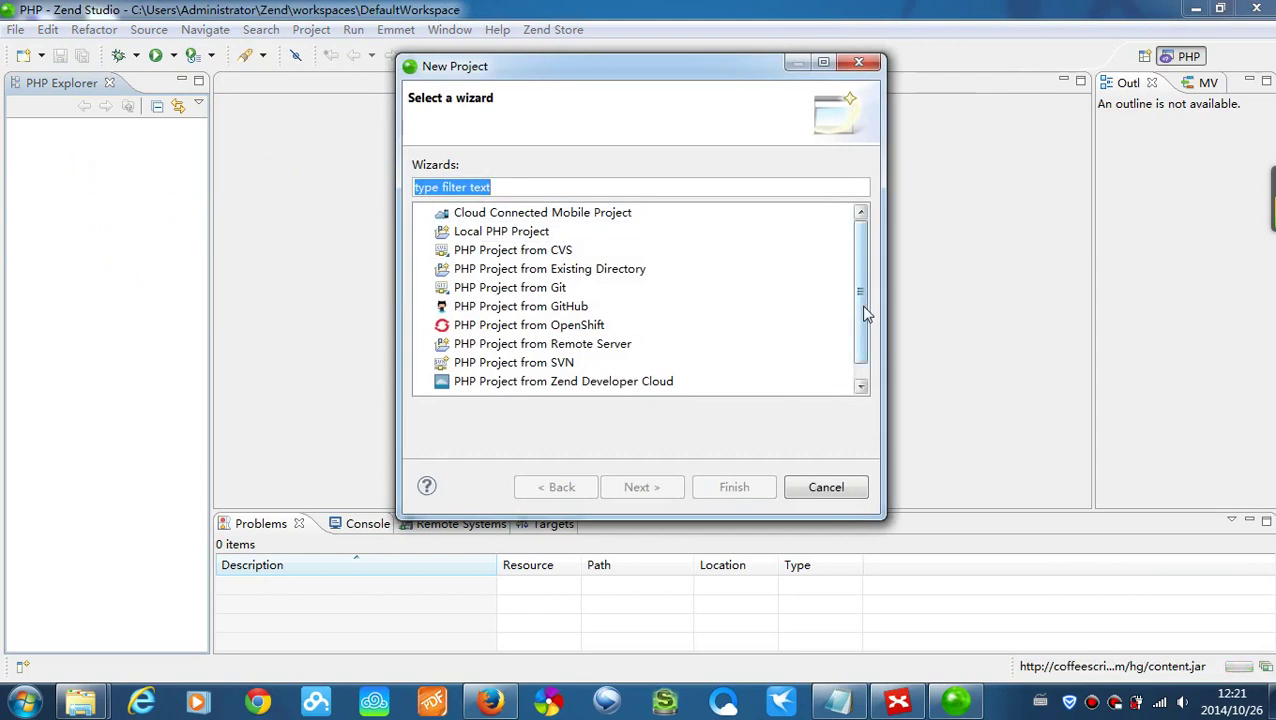
{"action": "scroll", "coordinate": [865, 314], "scroll_direction": "down", "scroll_amount": 1}
{"action": "scroll", "coordinate": [863, 268], "scroll_direction": "up", "scroll_amount": 1}
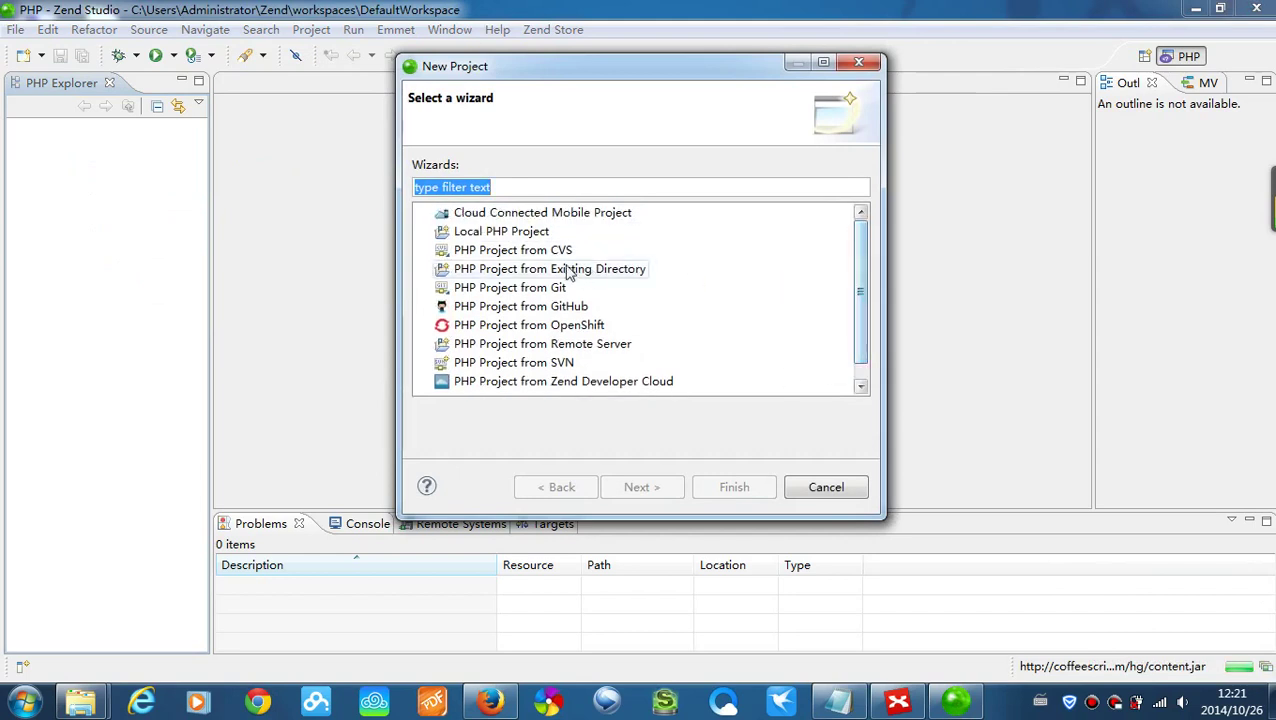
{"action": "left_click", "coordinate": [538, 236]}
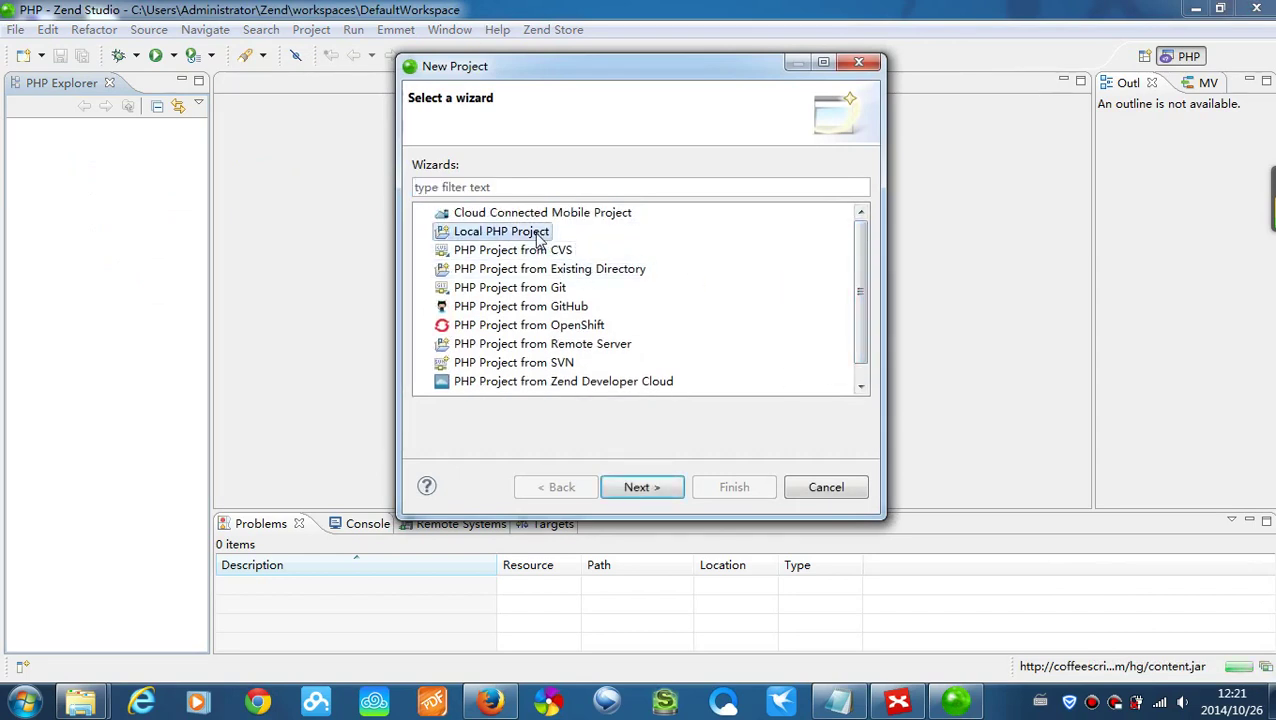
{"action": "left_click", "coordinate": [643, 487]}
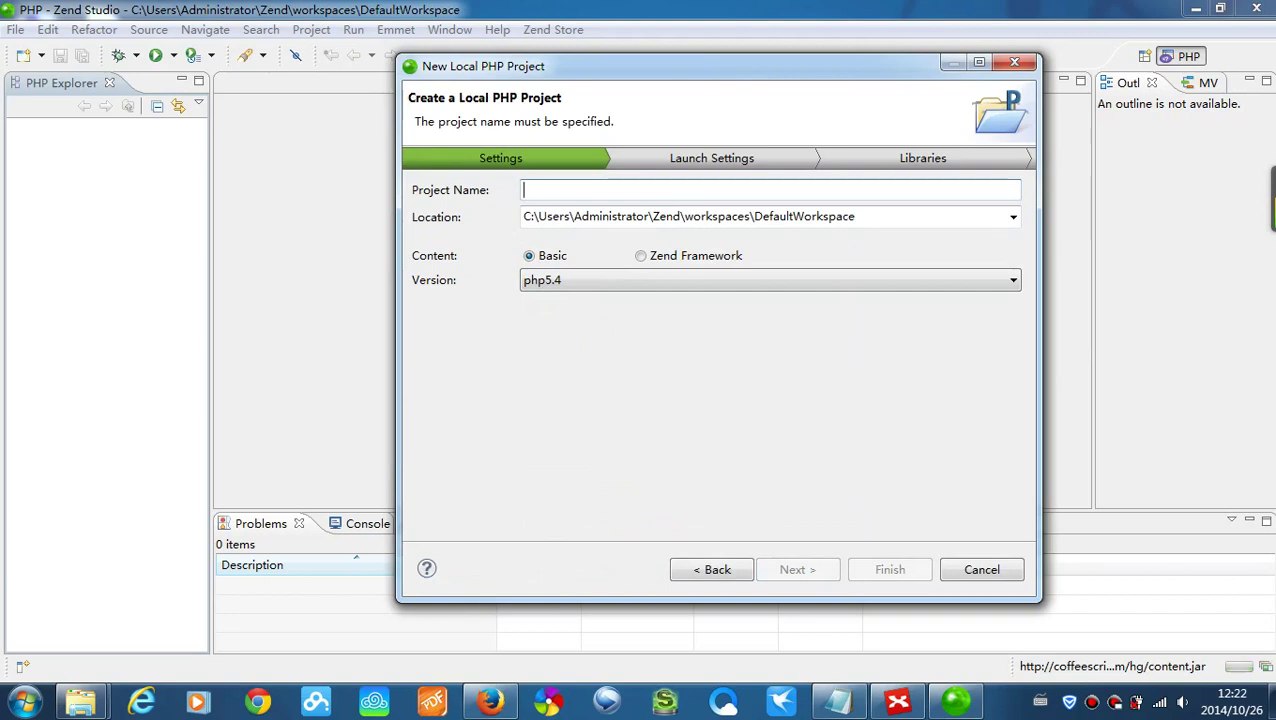
{"action": "type", "text": "maiziedu"}
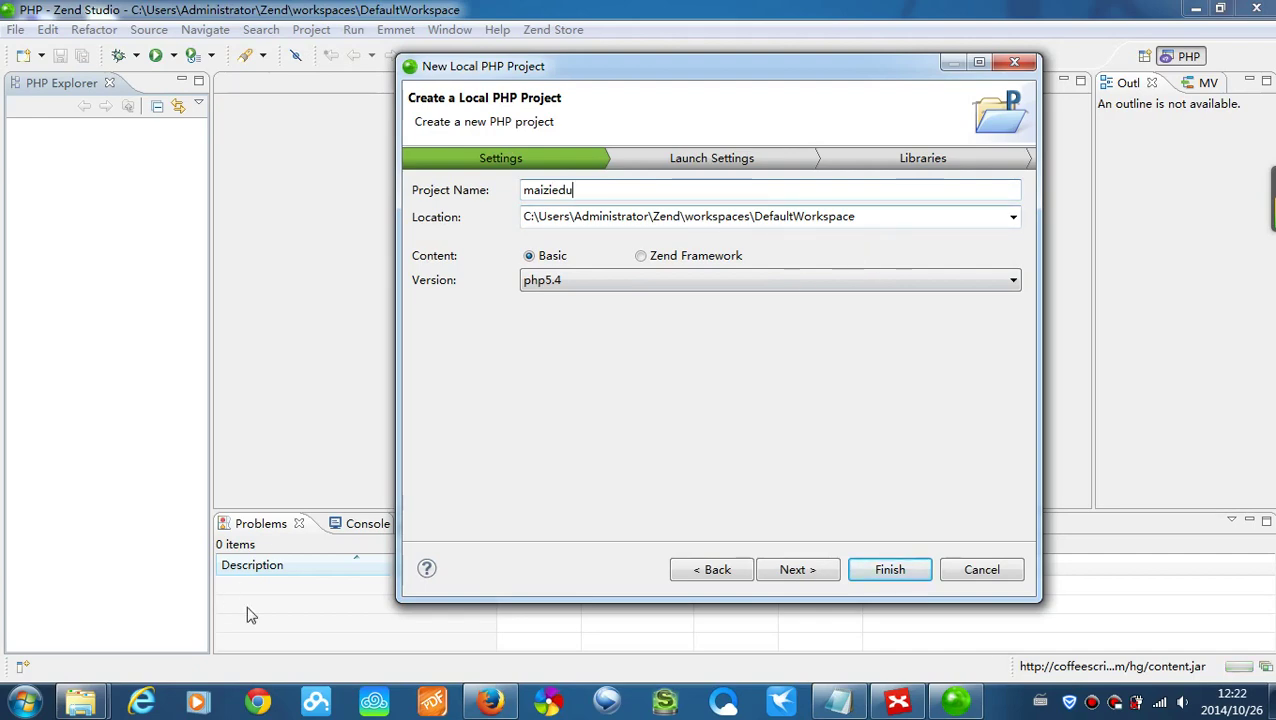
- Switch to the open plugins folder window, go up to the root of drive G: and create a new folder named maizi
{"action": "mouse_move", "coordinate": [80, 700]}
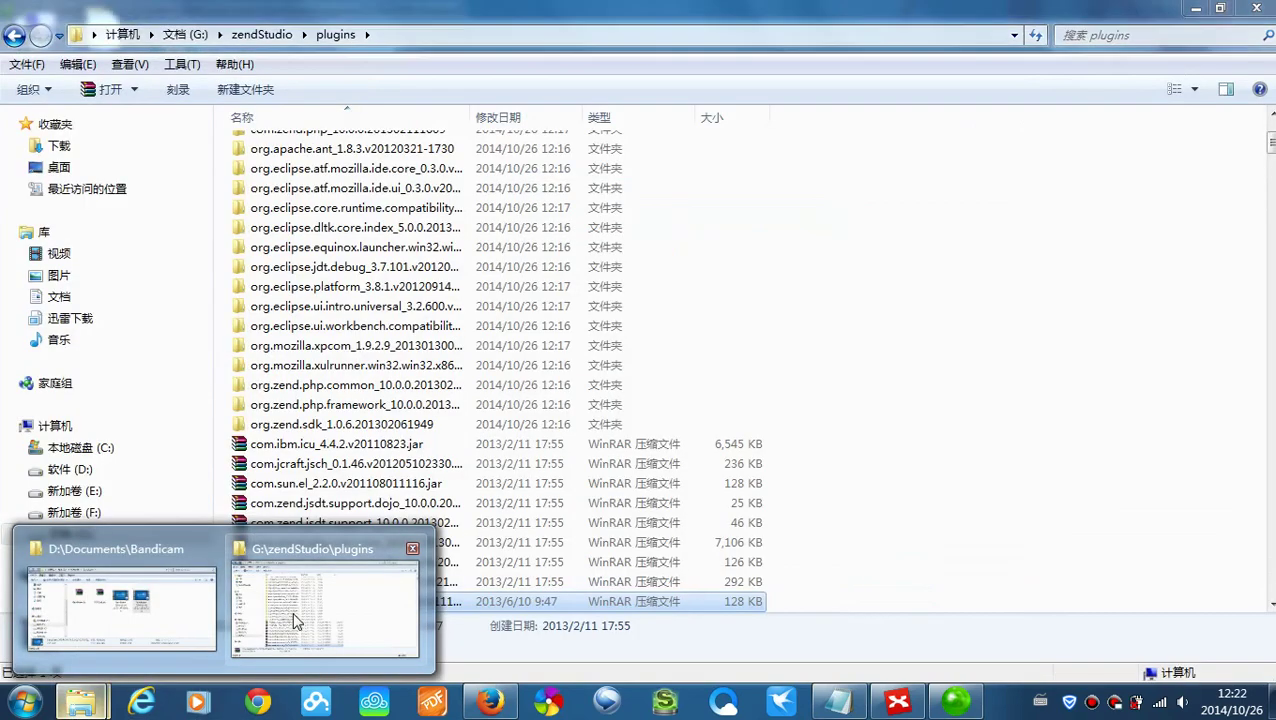
{"action": "left_click", "coordinate": [295, 621]}
{"action": "key", "text": "BackSpace"}
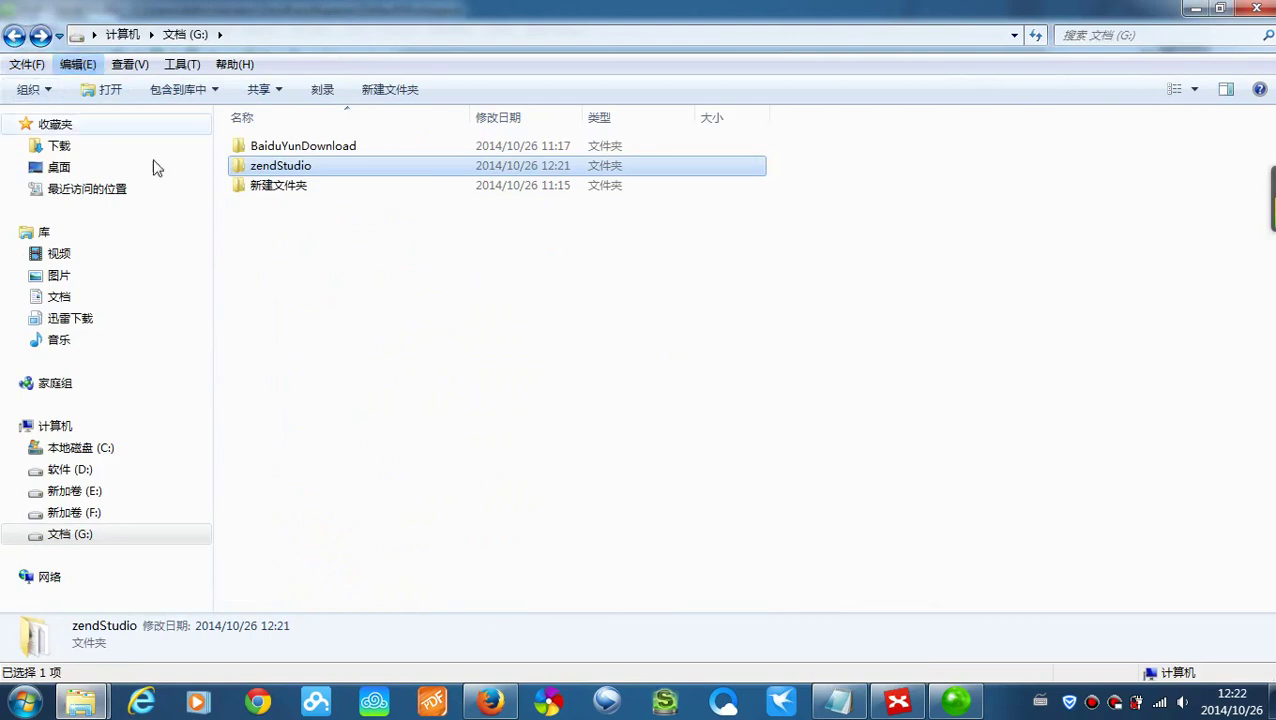
{"action": "left_click", "coordinate": [324, 217]}
{"action": "right_click", "coordinate": [324, 217]}
{"action": "mouse_move", "coordinate": [438, 490]}
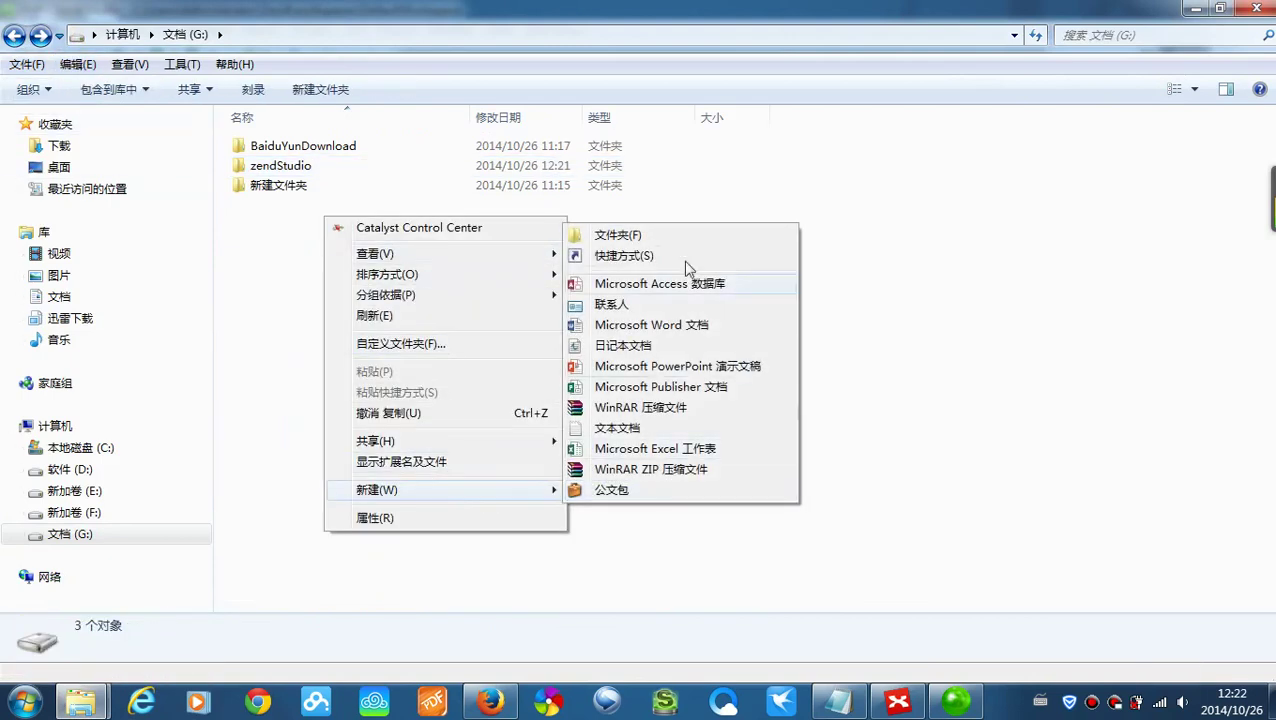
{"action": "left_click", "coordinate": [680, 234]}
{"action": "type", "text": "maie"}
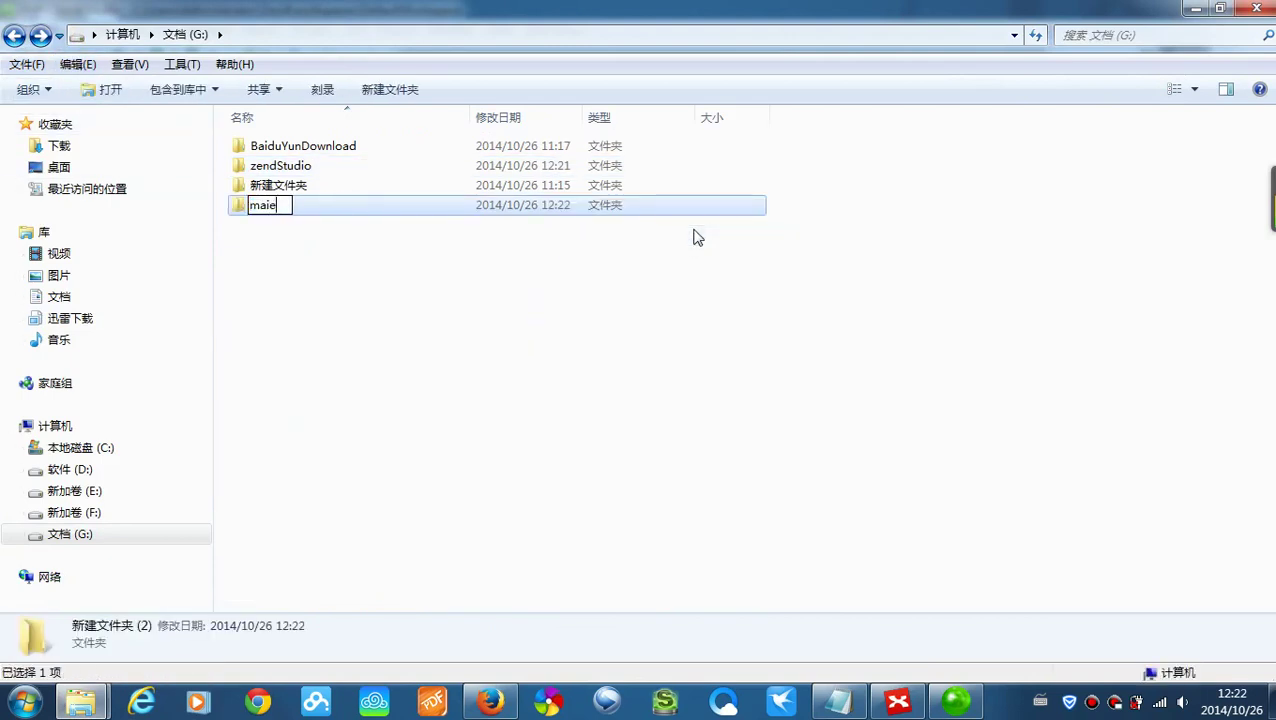
{"action": "key", "text": "BackSpace"}
{"action": "key", "text": "BackSpace"}
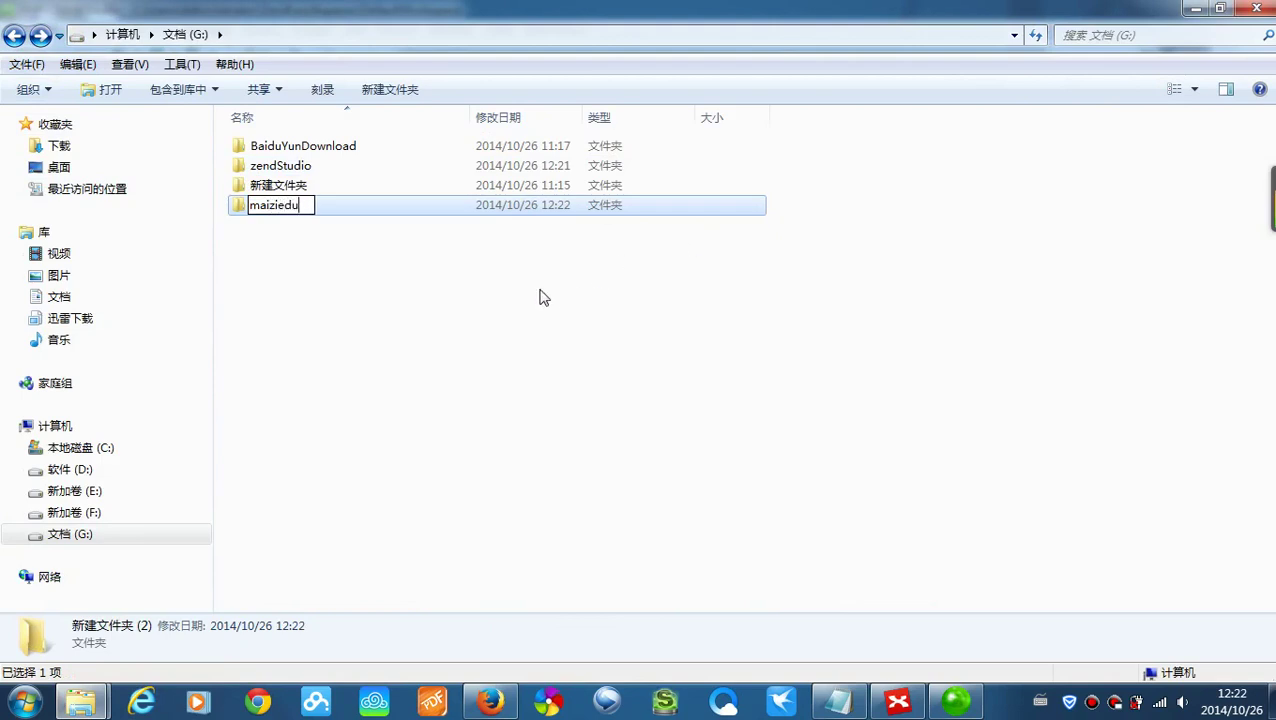
{"action": "key", "text": "BackSpace"}
{"action": "key", "text": "BackSpace"}
{"action": "left_click", "coordinate": [539, 297]}
{"action": "left_click", "coordinate": [428, 212]}
- Return to Zend Studio, set the new project's location to G:\maizi by browsing, and finish creating the project
{"action": "left_click", "coordinate": [975, 705]}
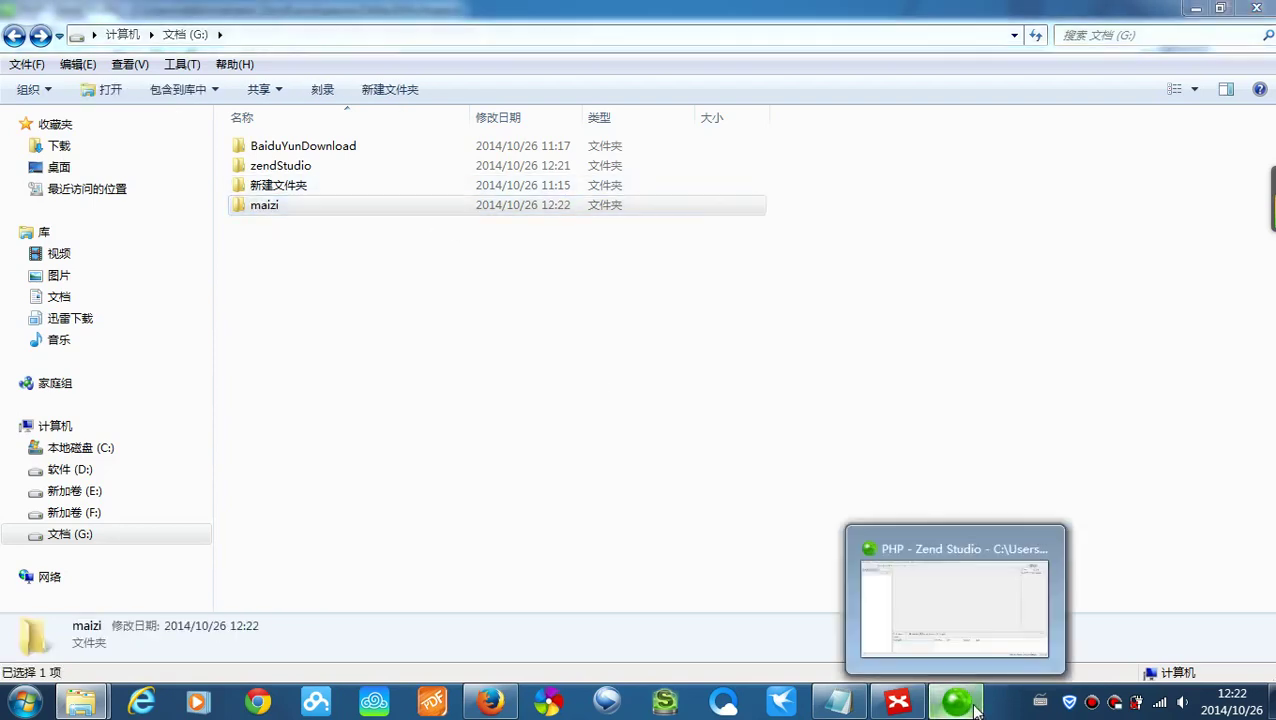
{"action": "left_click", "coordinate": [1013, 217]}
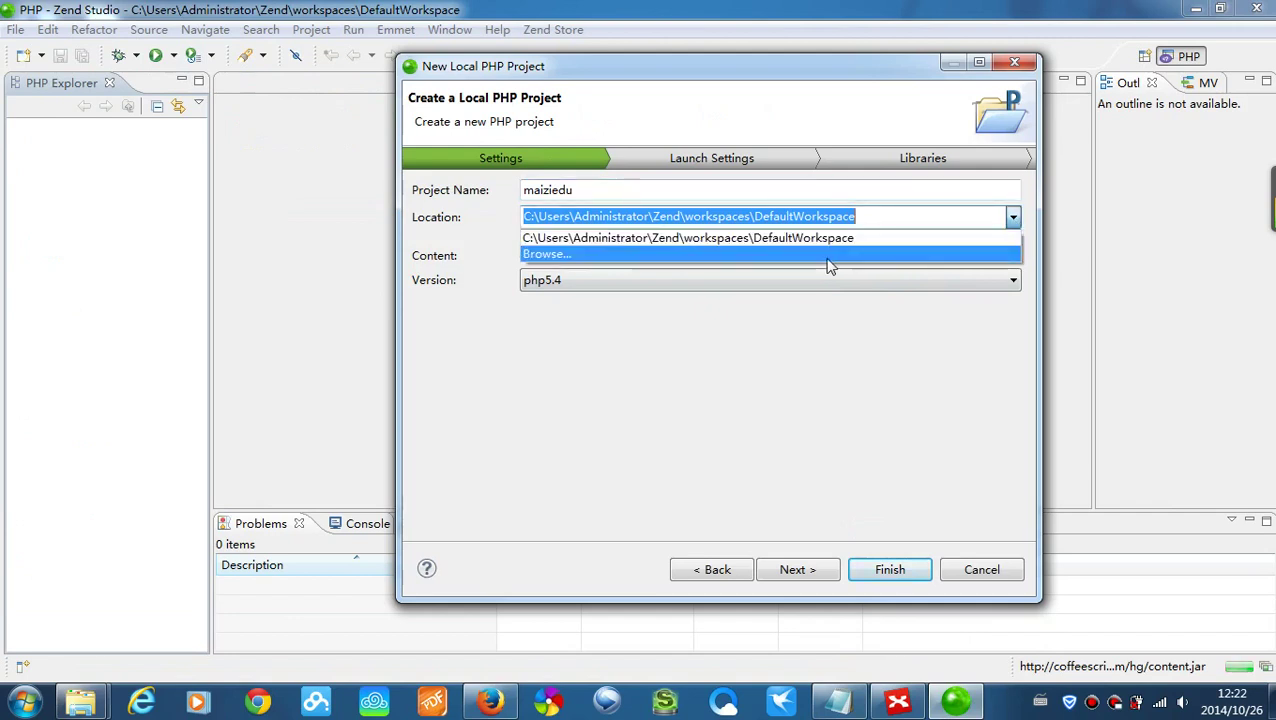
{"action": "left_click", "coordinate": [826, 256]}
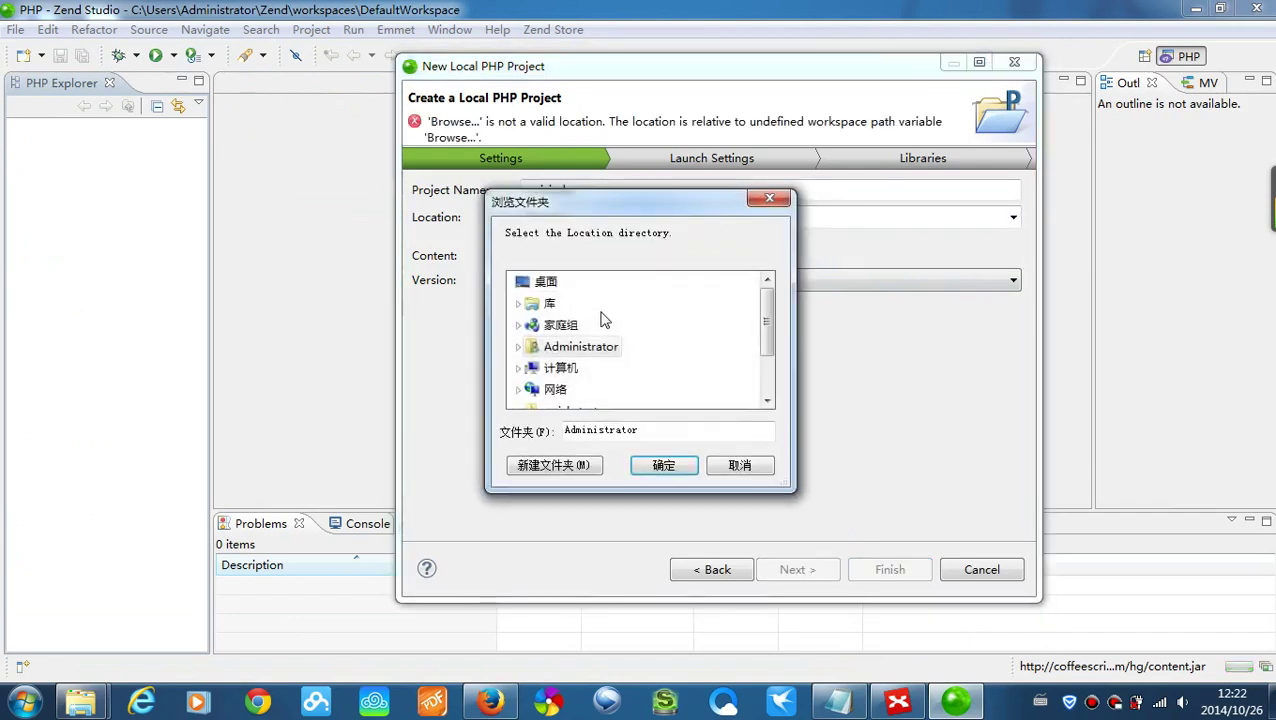
{"action": "left_click_drag", "start_coordinate": [766, 322], "coordinate": [767, 358]}
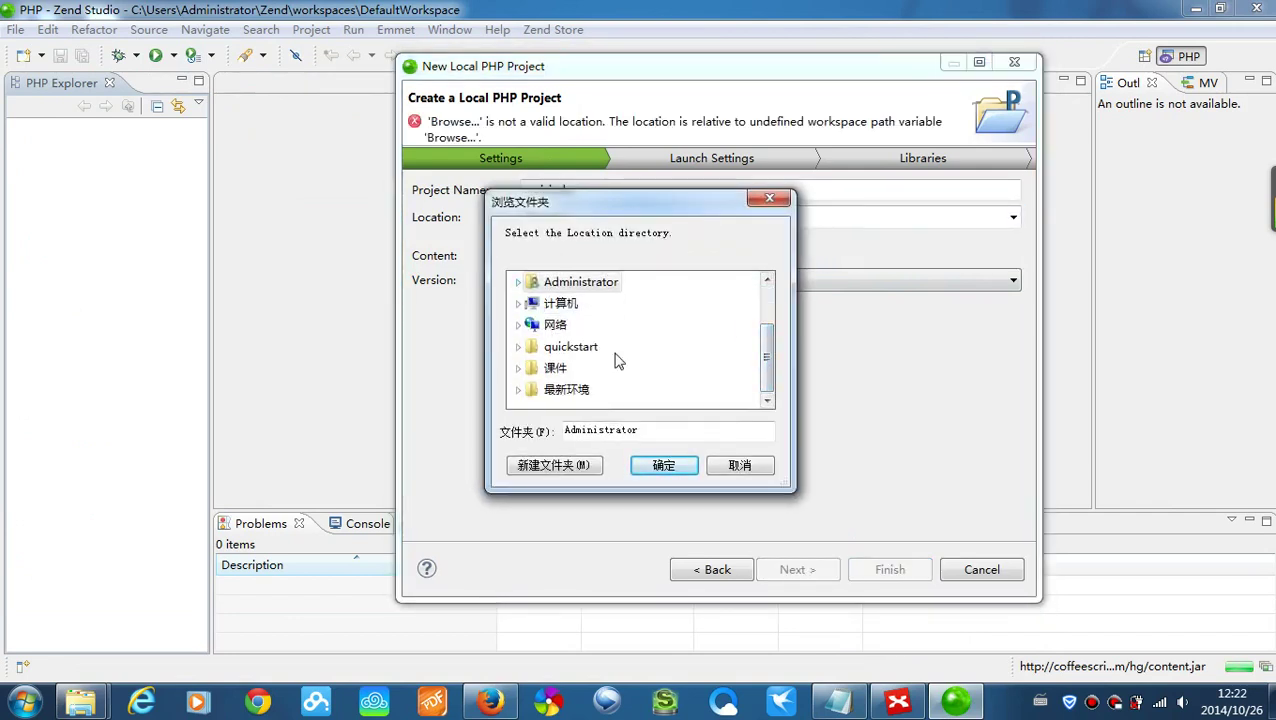
{"action": "double_click", "coordinate": [560, 303]}
{"action": "double_click", "coordinate": [575, 390]}
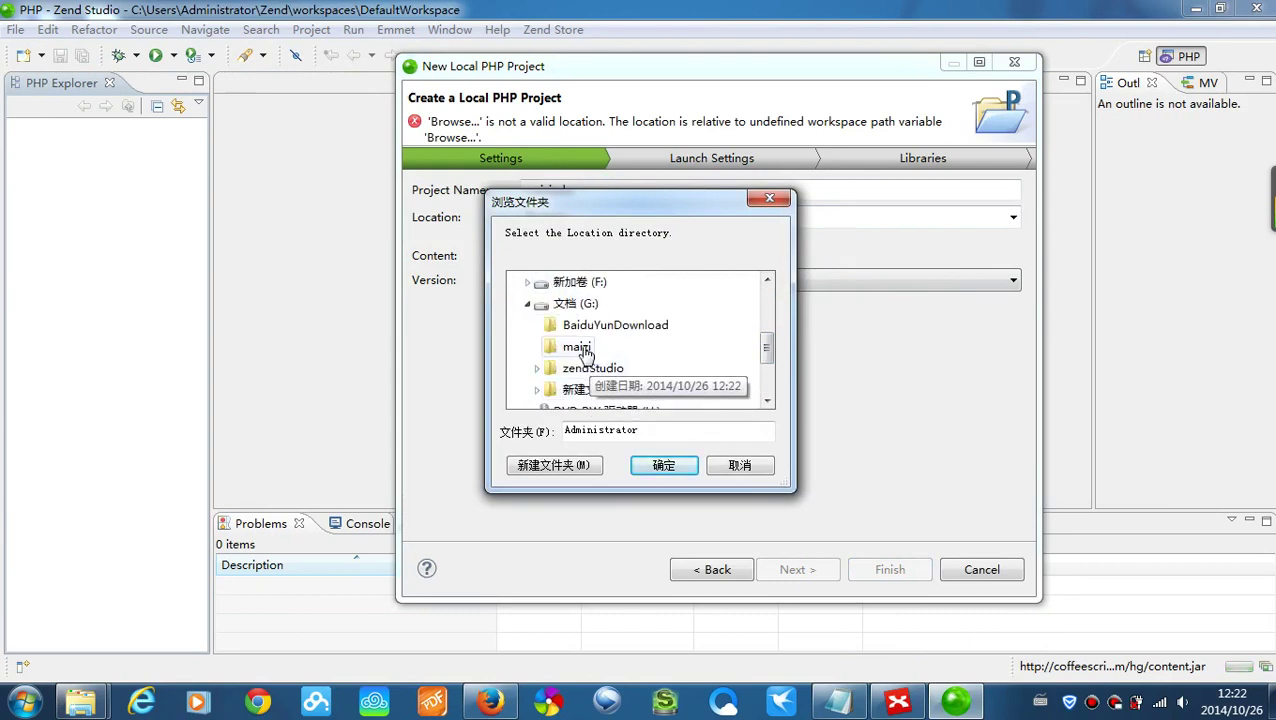
{"action": "left_click", "coordinate": [577, 347]}
{"action": "left_click", "coordinate": [663, 465]}
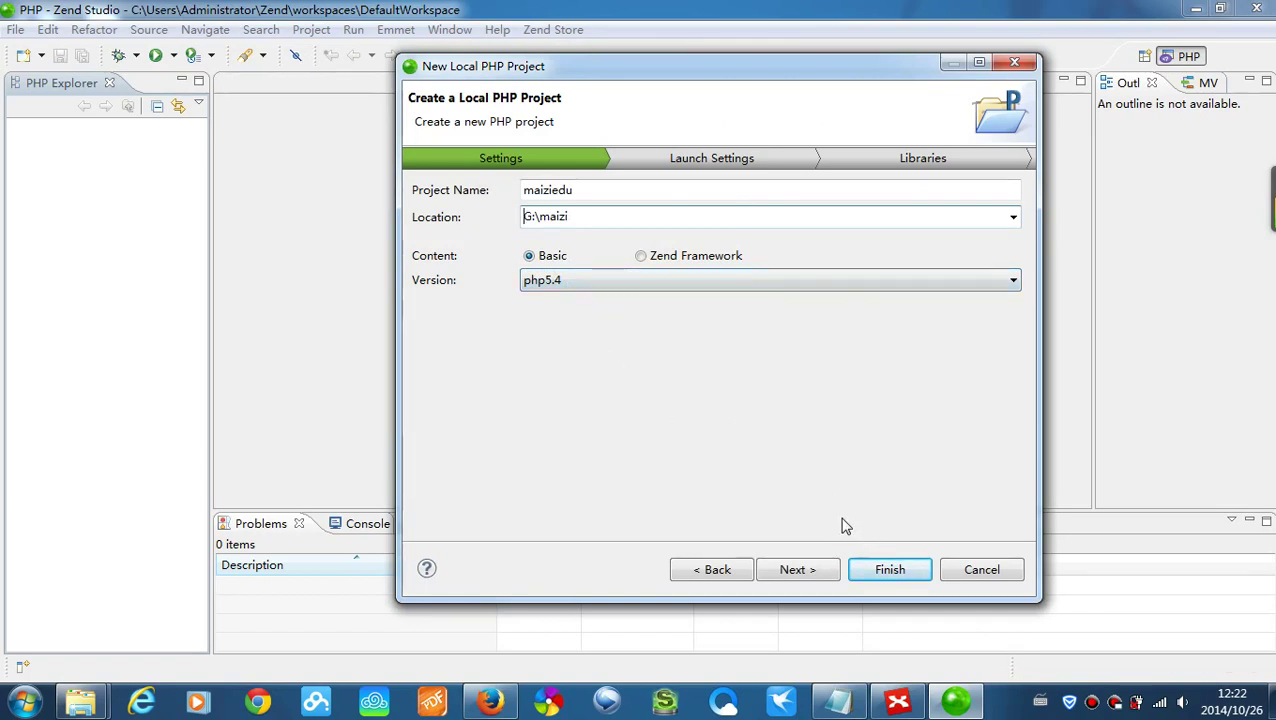
{"action": "left_click", "coordinate": [869, 569]}
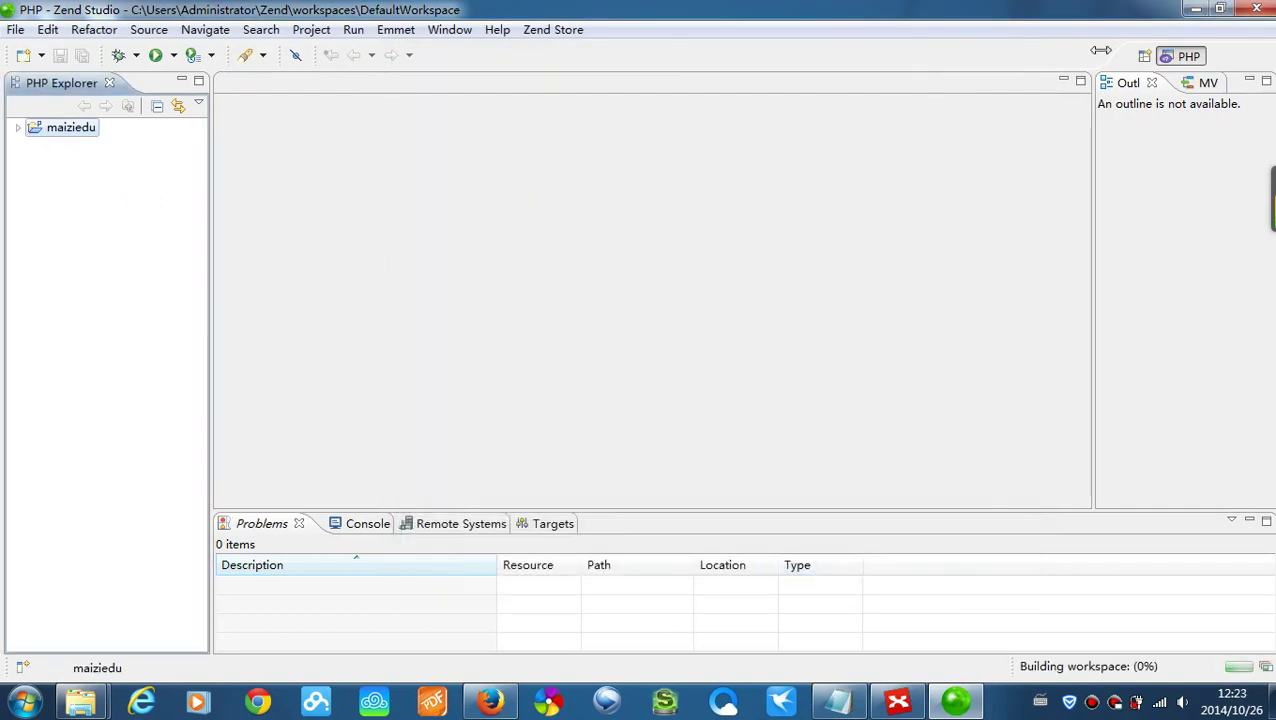
- Minimize the Zend Studio and folder windows, switch to XMind, maximize it and create a blank mind map in an enlarged editor
{"action": "left_click", "coordinate": [1197, 12]}
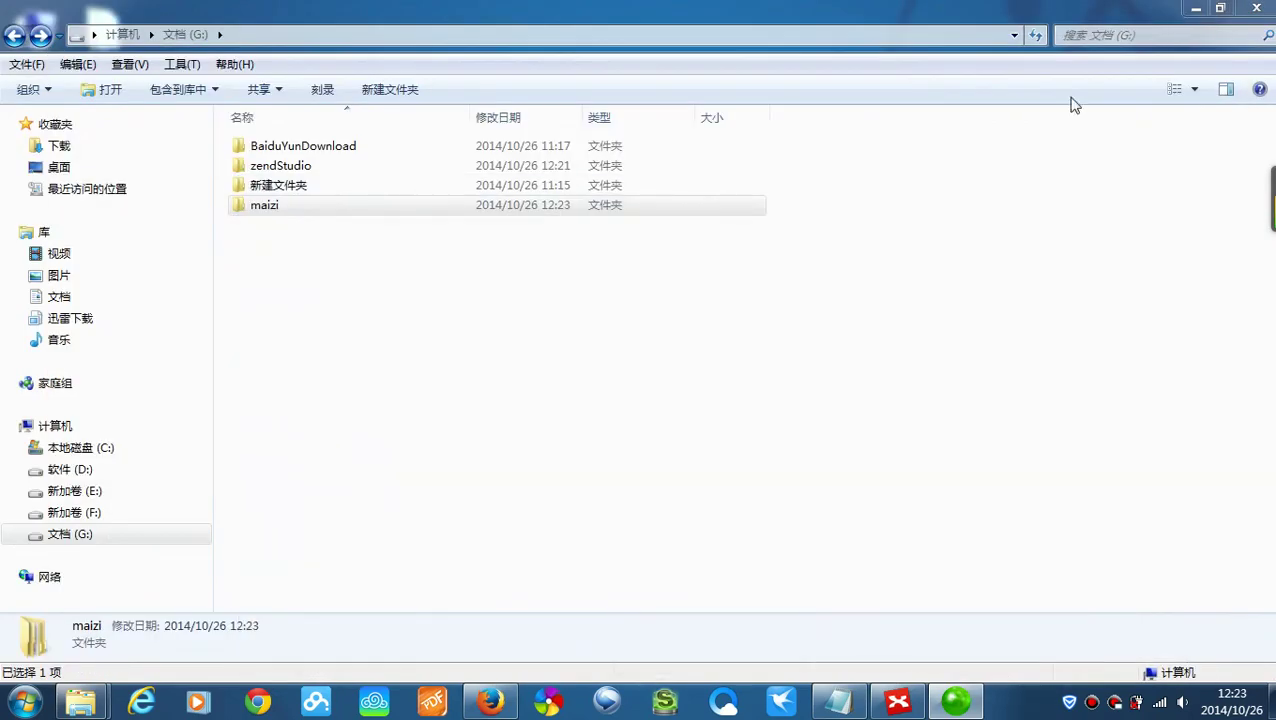
{"action": "left_click", "coordinate": [1192, 12]}
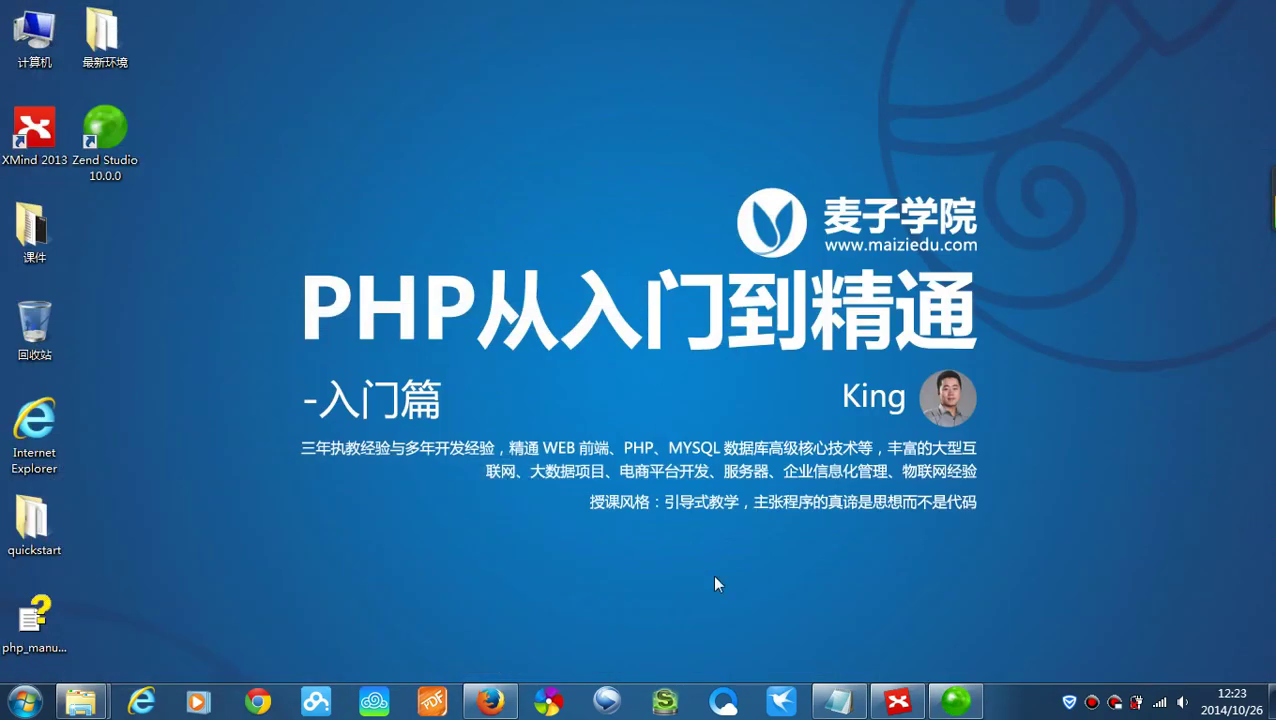
{"action": "left_click", "coordinate": [897, 701]}
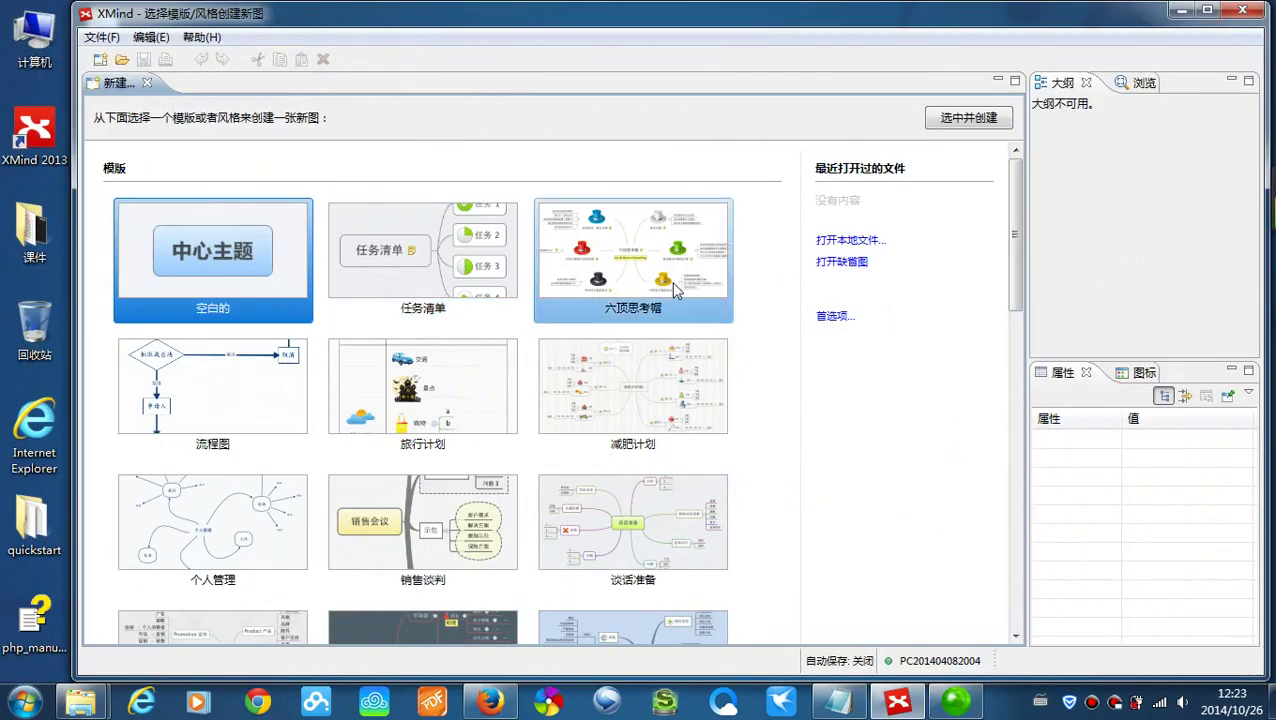
{"action": "left_click", "coordinate": [1208, 9]}
{"action": "double_click", "coordinate": [130, 238]}
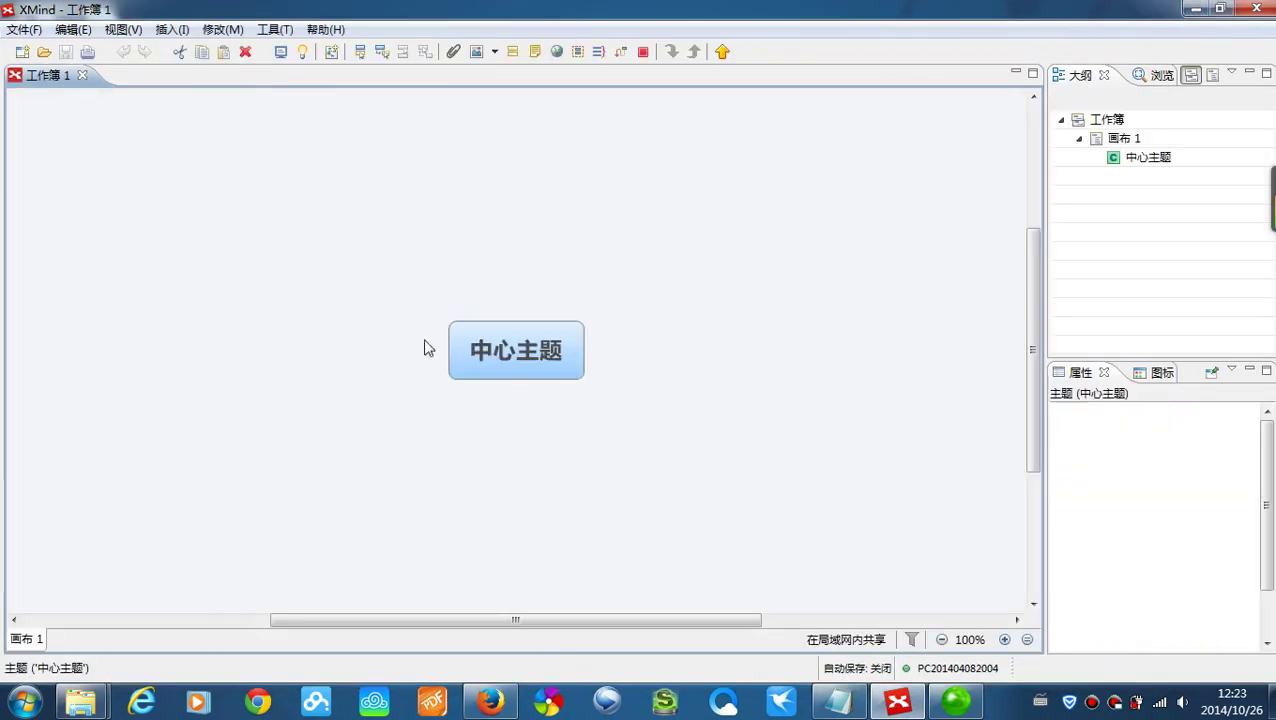
{"action": "left_click", "coordinate": [1032, 74]}
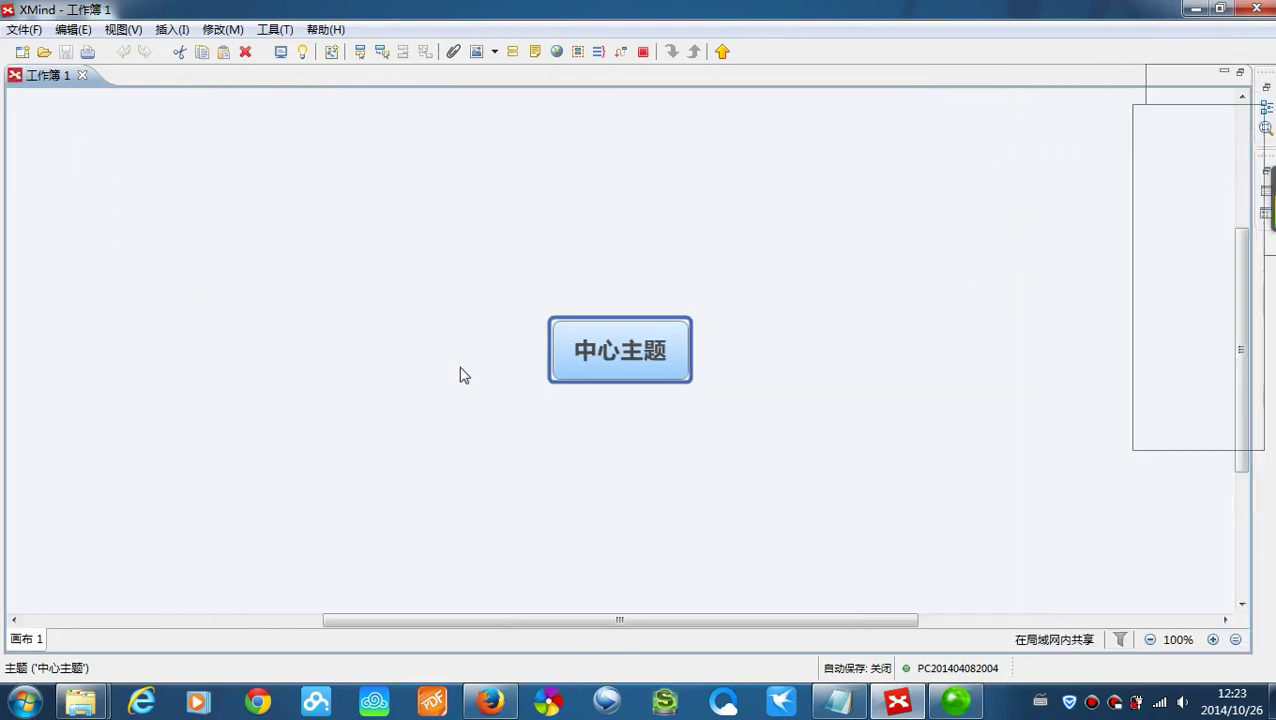
- Rename the mind map's central topic to "PHP1-环境搭建"
{"action": "double_click", "coordinate": [607, 352]}
{"action": "type", "text": "PHP"}
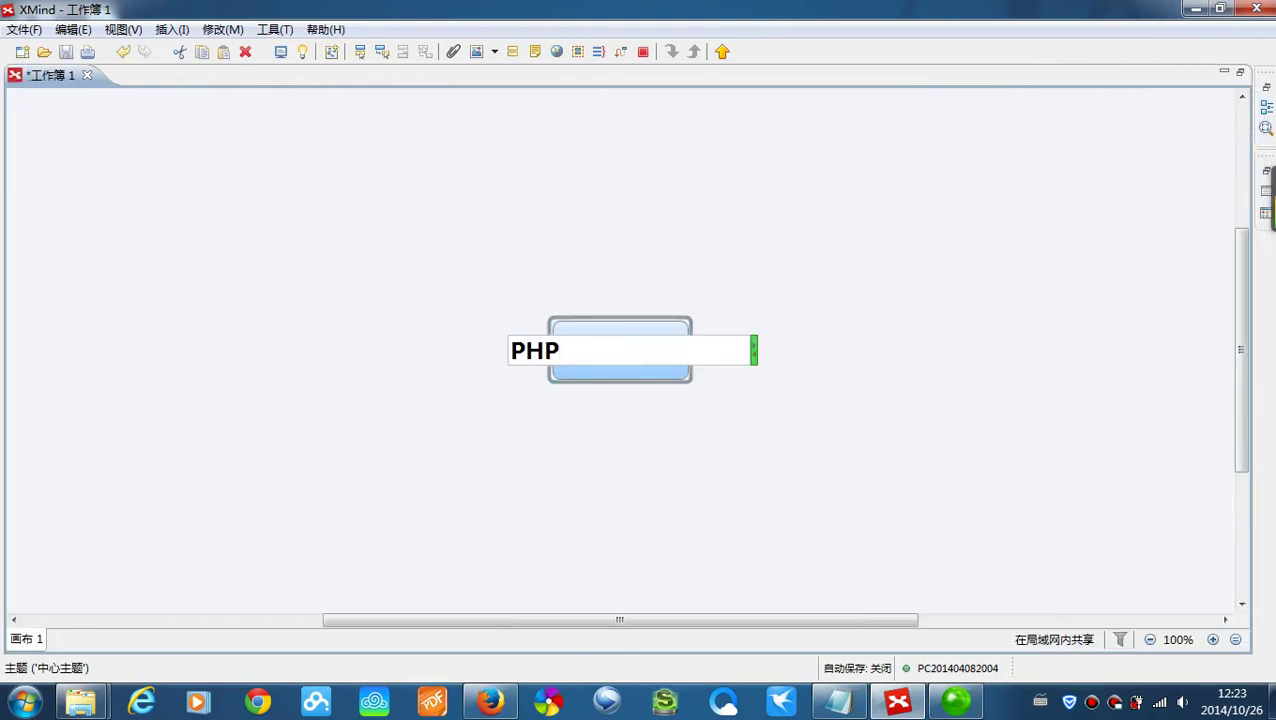
{"action": "type", "text": "hua"}
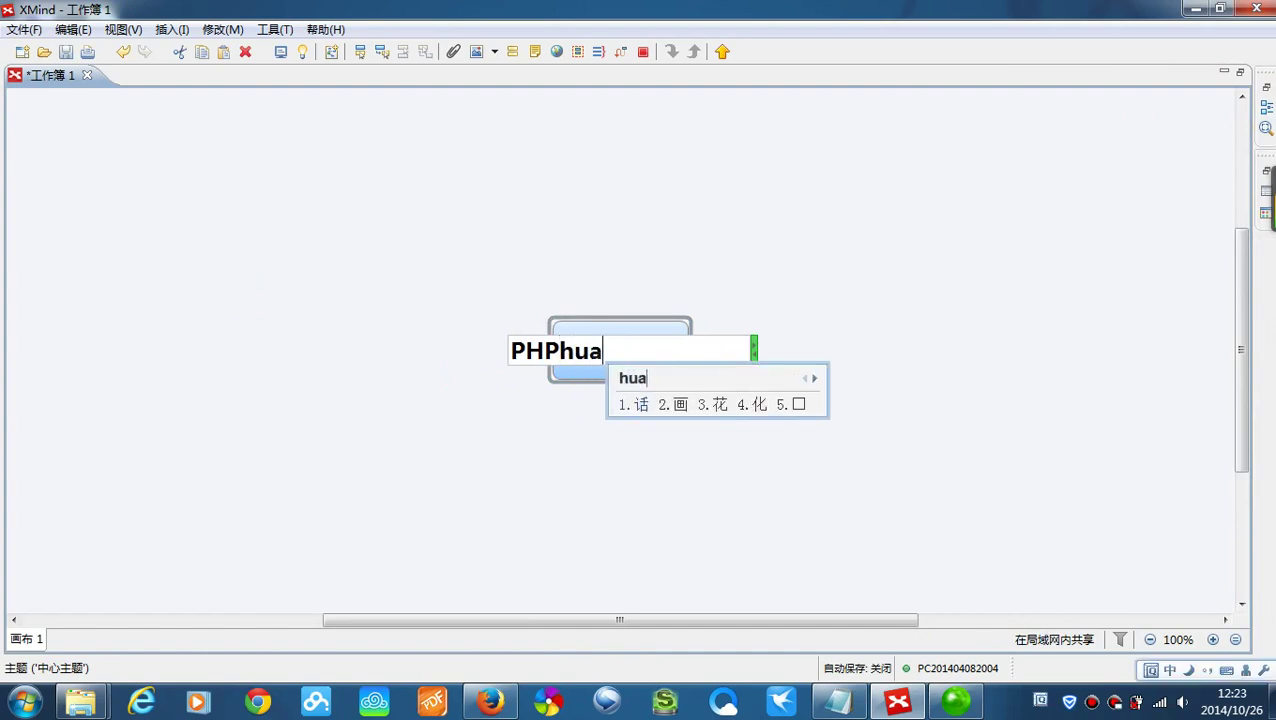
{"action": "key", "text": "BackSpace"}
{"action": "key", "text": "BackSpace"}
{"action": "key", "text": "BackSpace"}
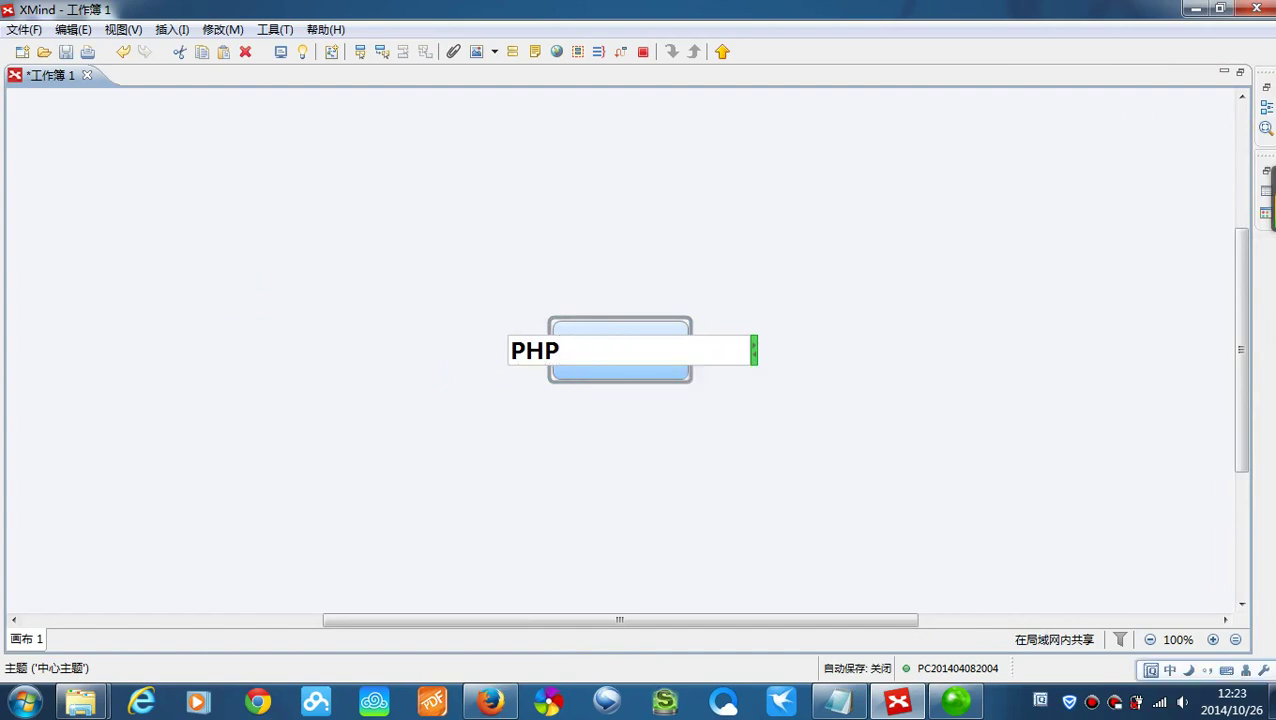
{"action": "type", "text": "1-huanjing"}
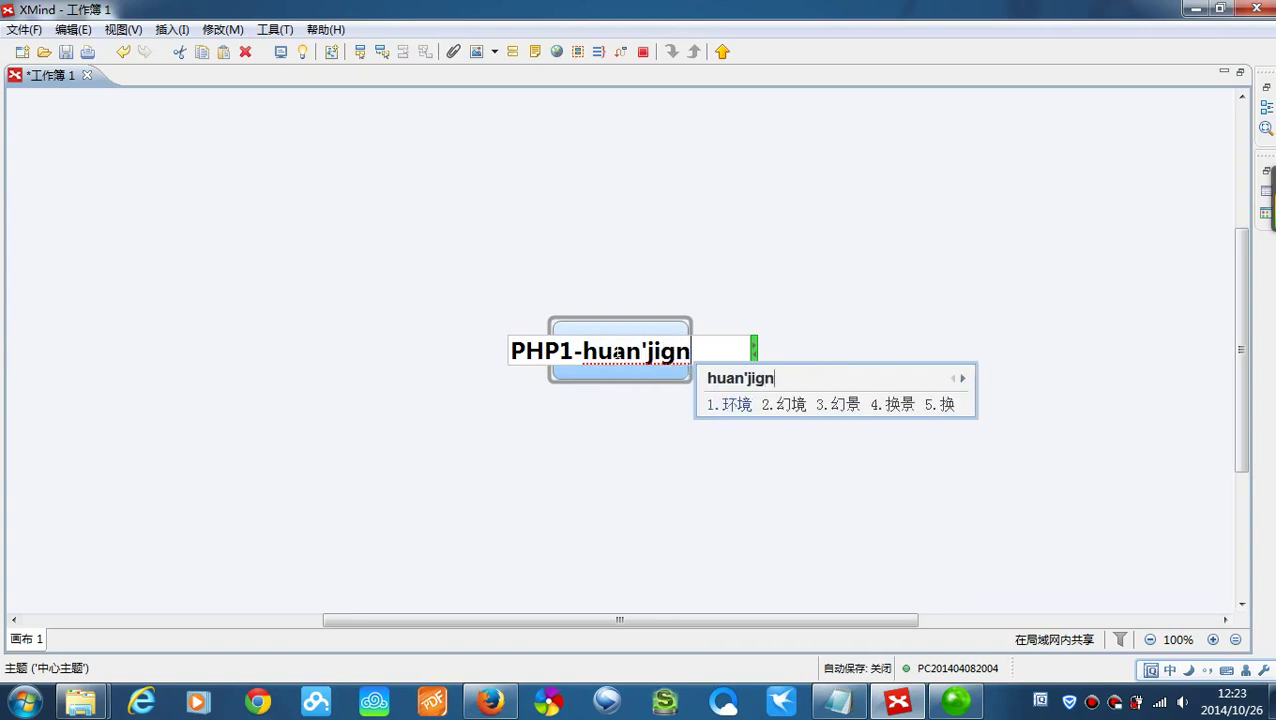
{"action": "key", "text": "BackSpace"}
{"action": "type", "text": "n"}
{"action": "key", "text": "space"}
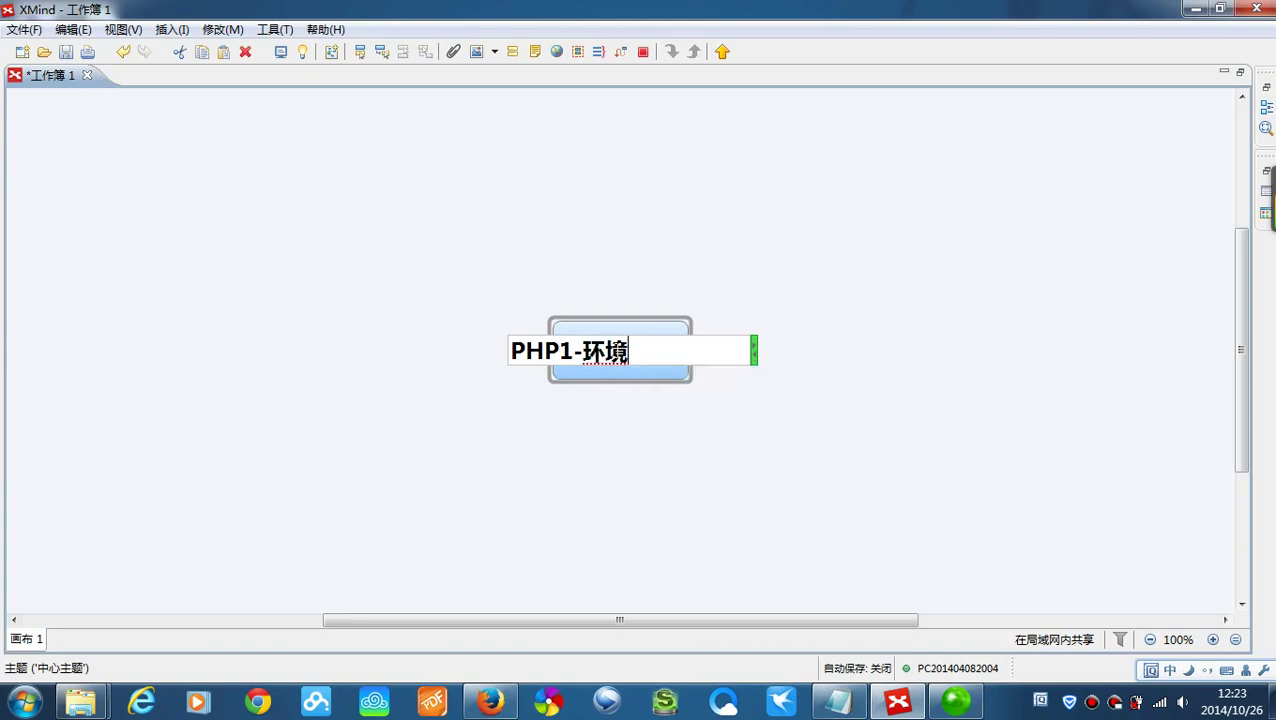
{"action": "type", "text": "dajian"}
{"action": "key", "text": "space"}
{"action": "key", "text": "Return"}
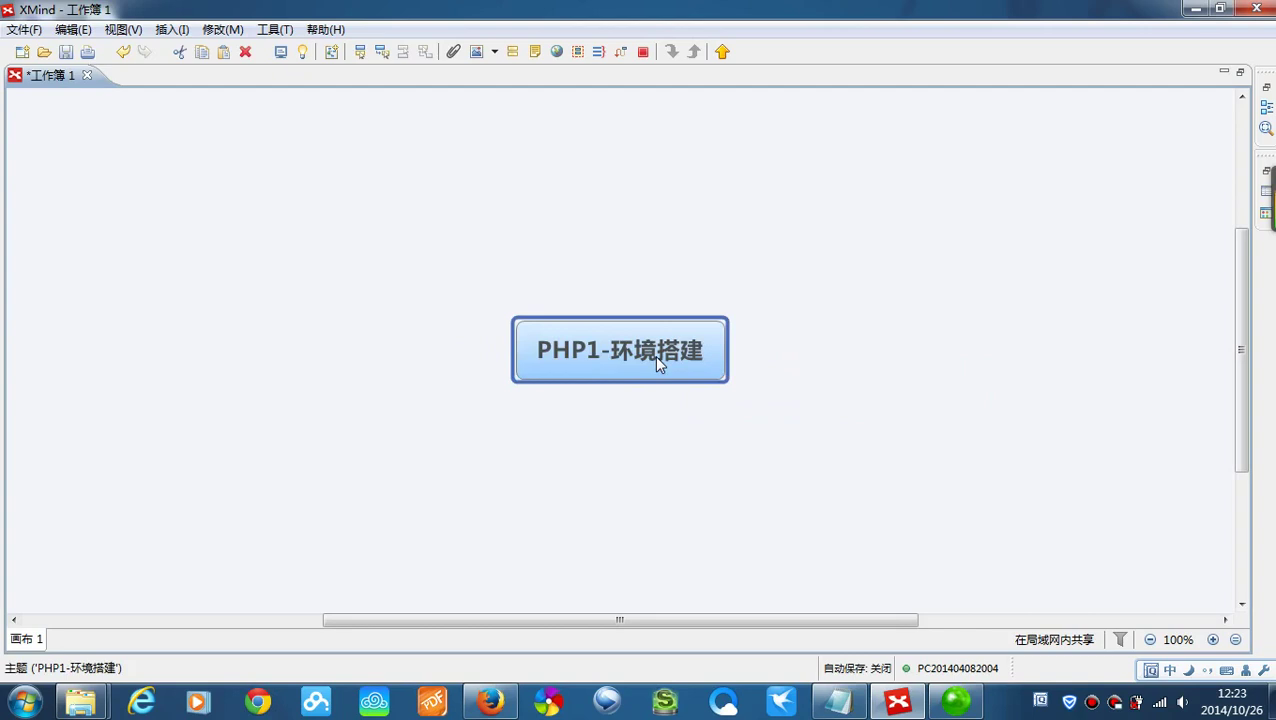
- Add a branch topic to the central topic and name it "Zend Studio的使用"
{"action": "key", "text": "Tab"}
{"action": "double_click", "coordinate": [812, 296]}
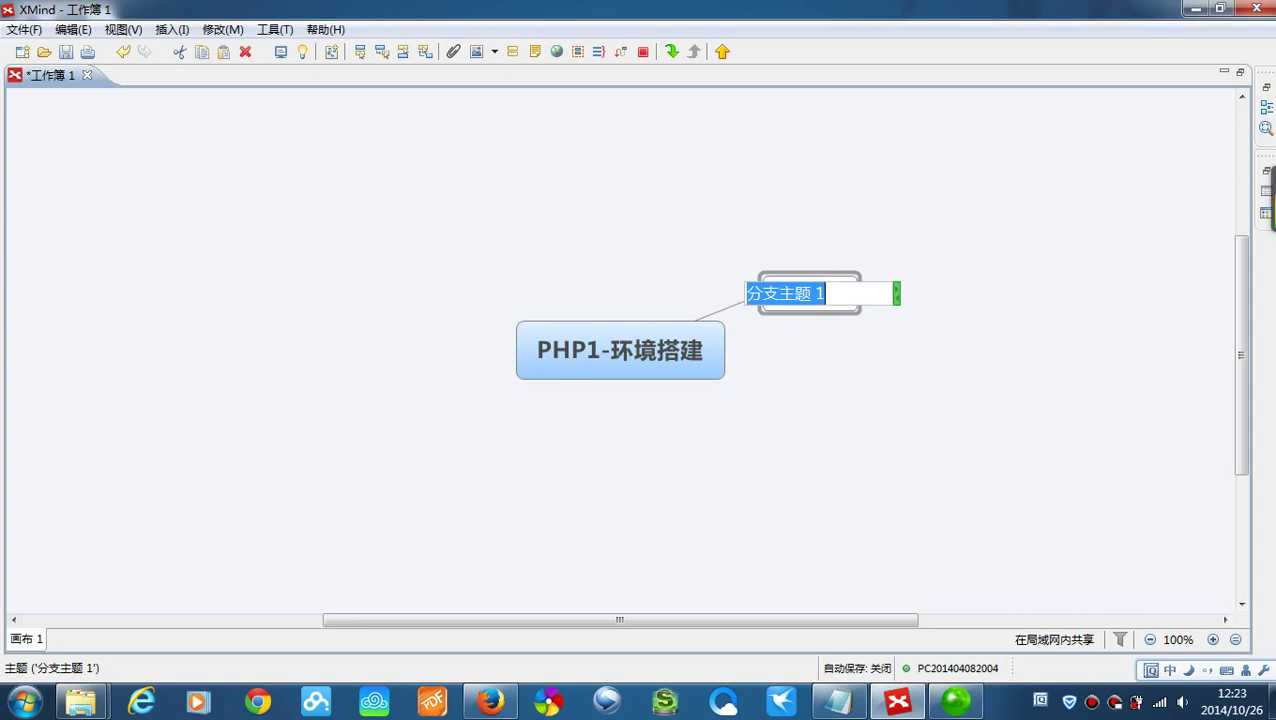
{"action": "type", "text": "Zend S"}
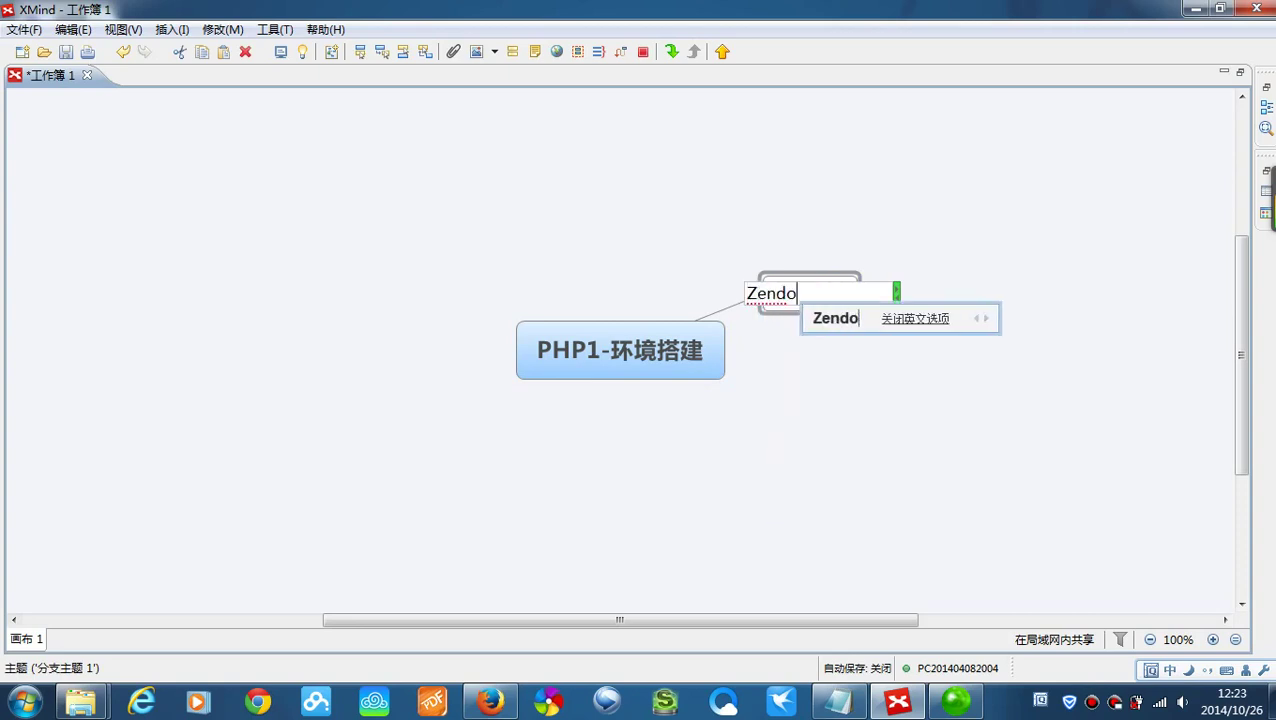
{"action": "type", "text": "tu"}
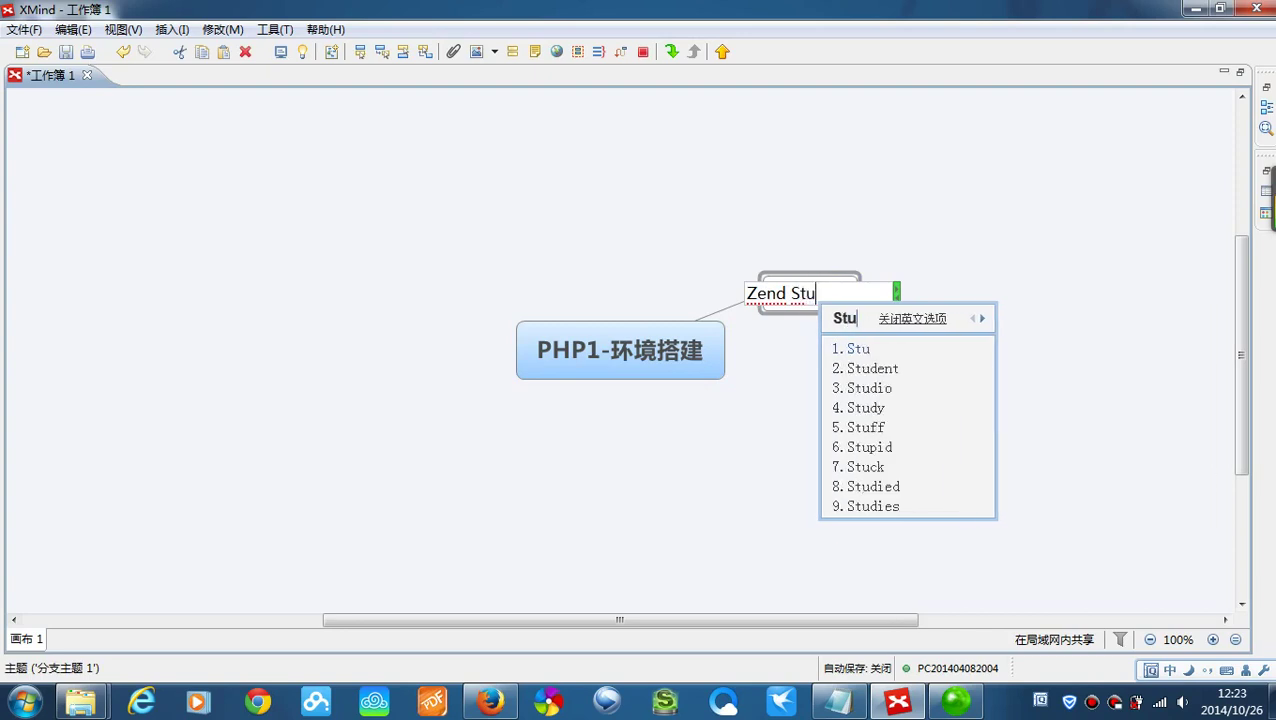
{"action": "type", "text": "diod shiy"}
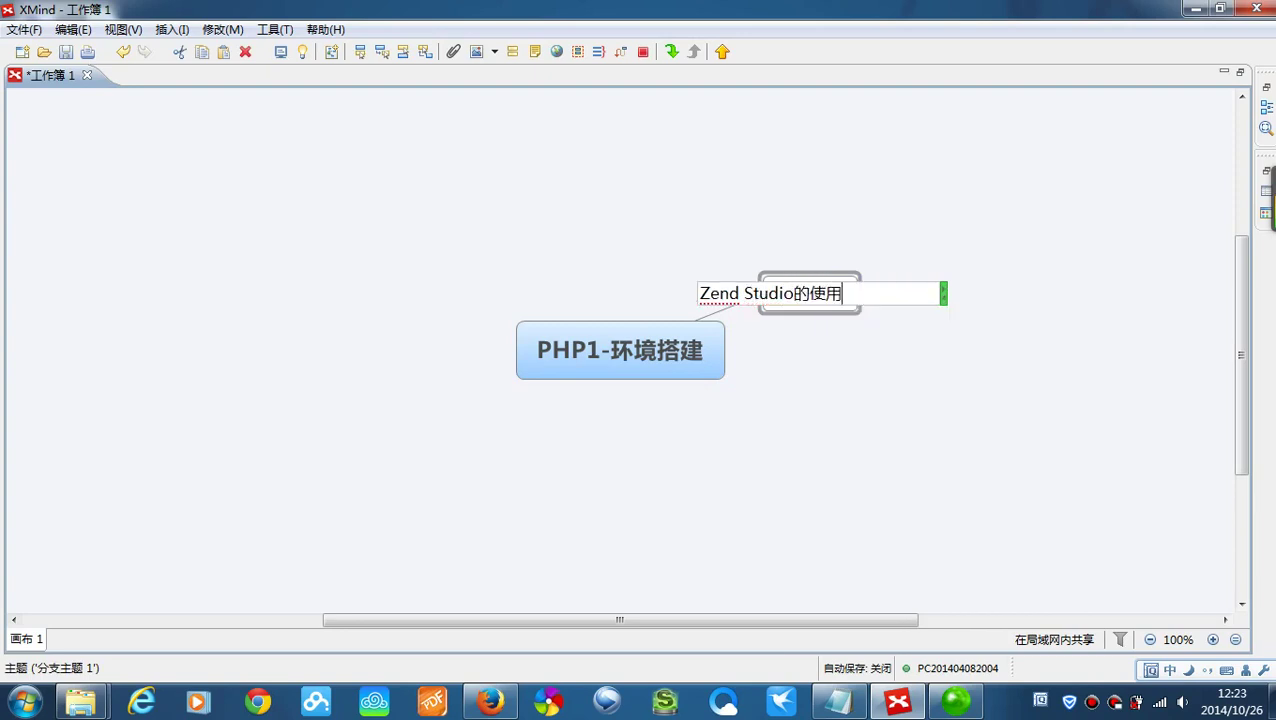
{"action": "key", "text": "Return"}
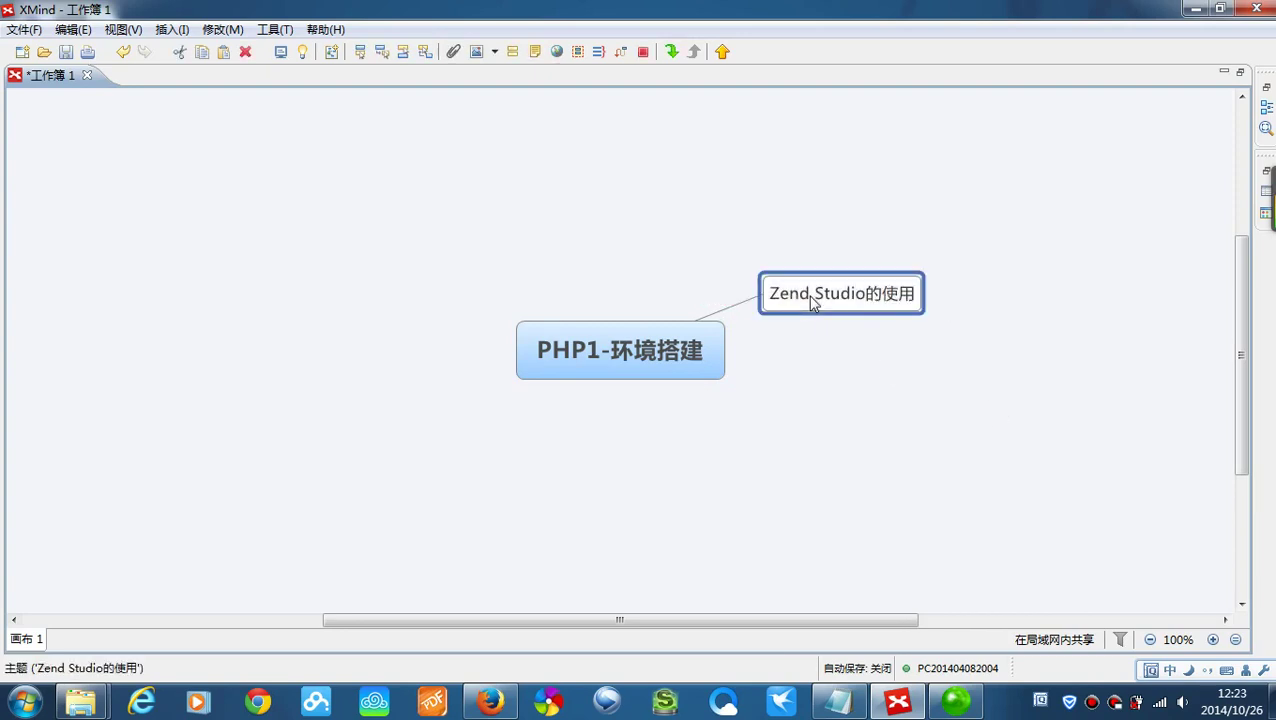
- Add a subtopic under "Zend Studio的使用" and name it "新建项目"
{"action": "key", "text": "Tab"}
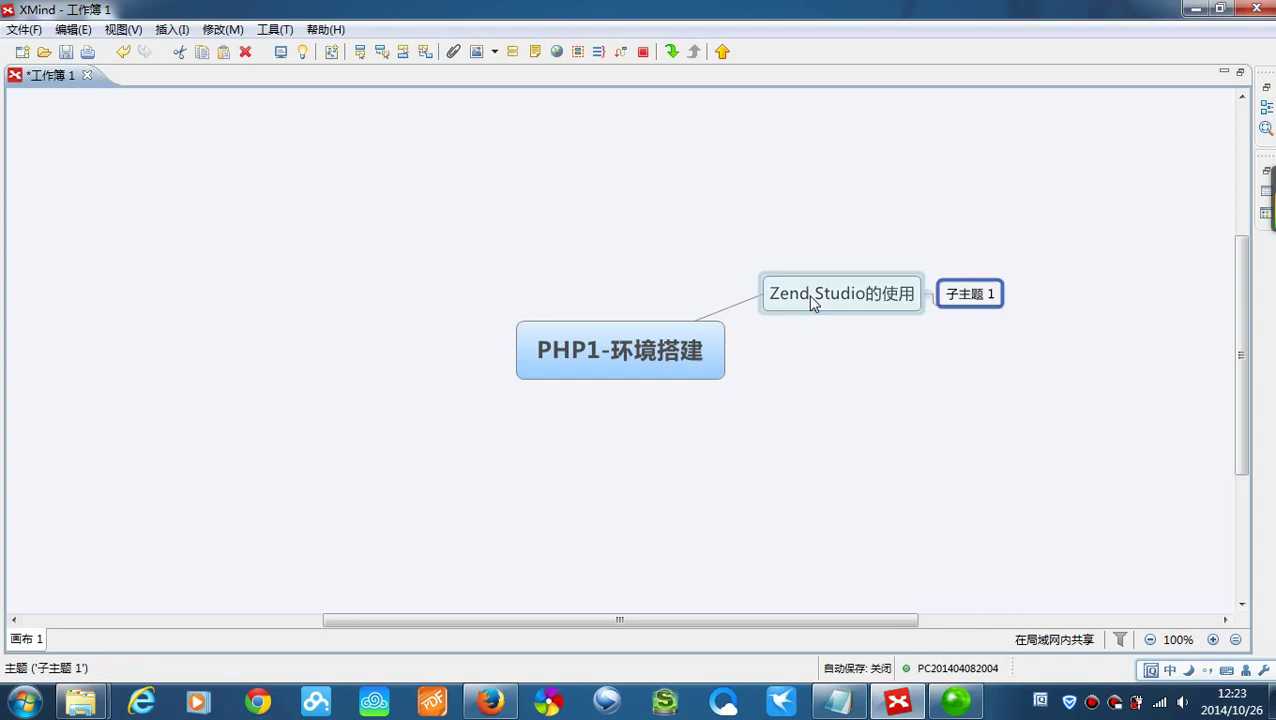
{"action": "double_click", "coordinate": [958, 303]}
{"action": "type", "text": "xinjia"}
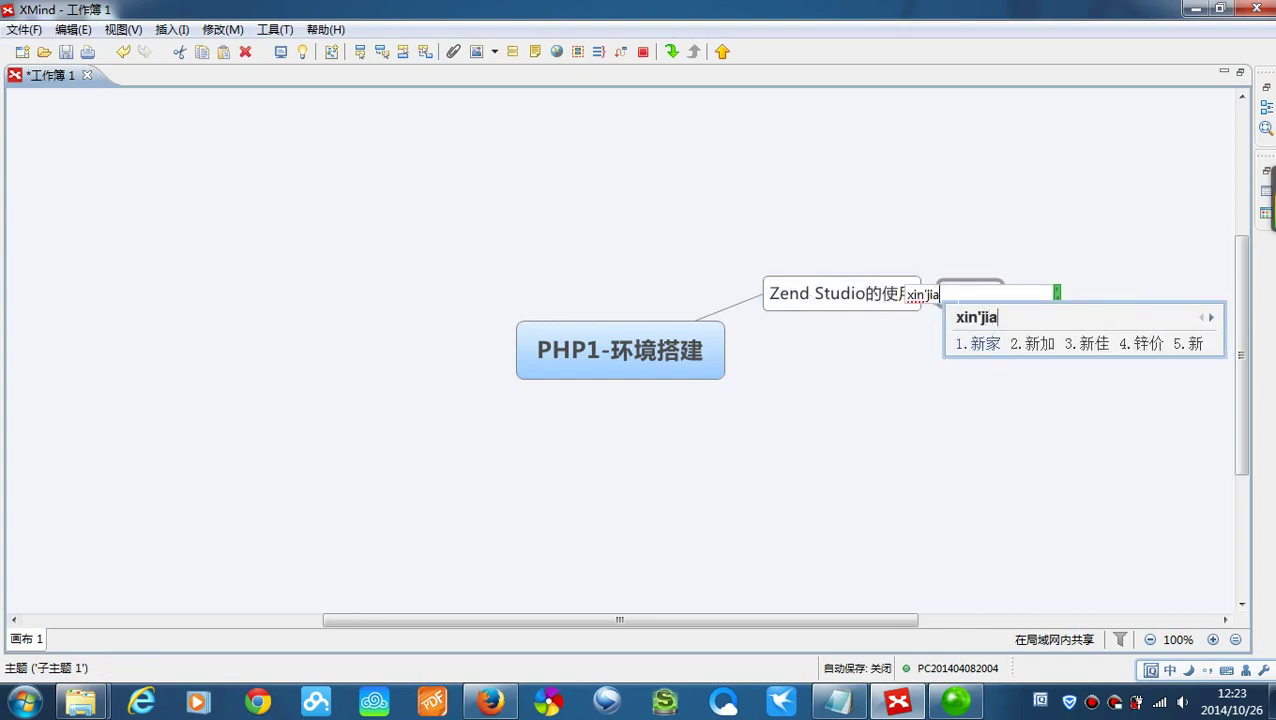
{"action": "type", "text": "n"}
{"action": "key", "text": "space"}
{"action": "type", "text": "xiangmu"}
{"action": "key", "text": "space"}
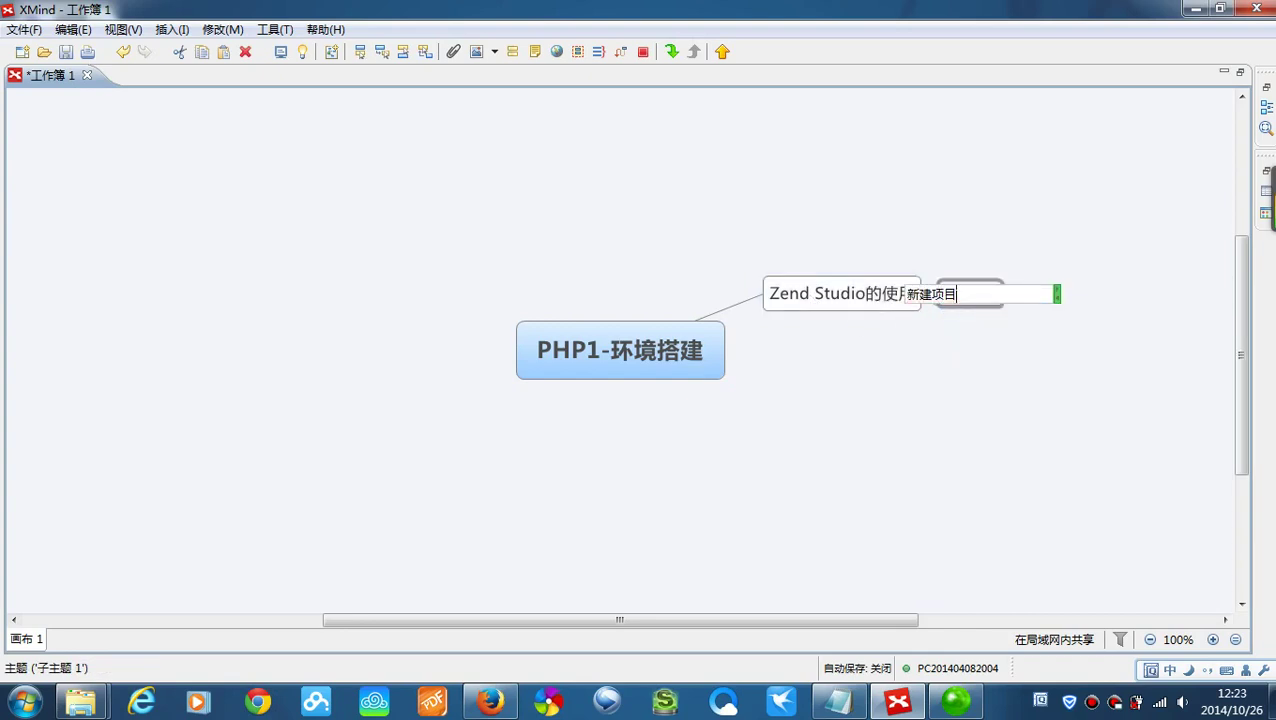
{"action": "key", "text": "Return"}
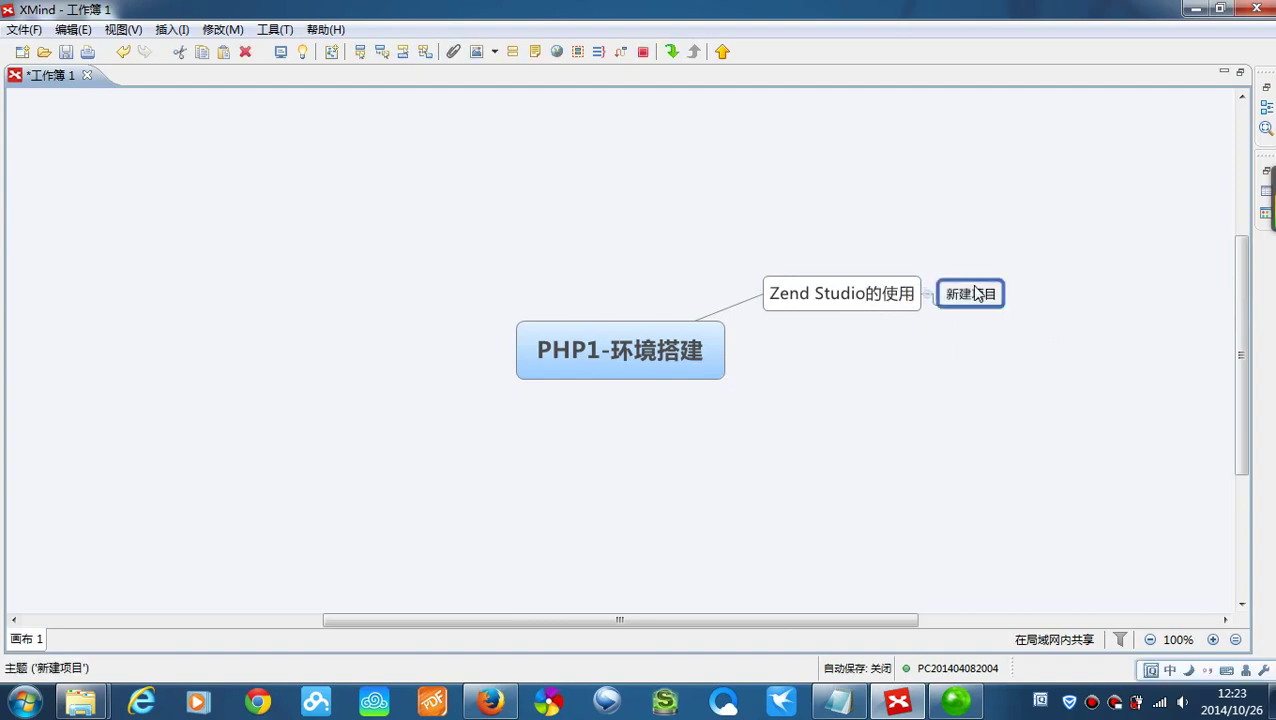
- Add a subtopic under "新建项目" with the text "右键->new->项目名称及项目保存位置即可"
{"action": "key", "text": "Tab"}
{"action": "double_click", "coordinate": [1040, 296]}
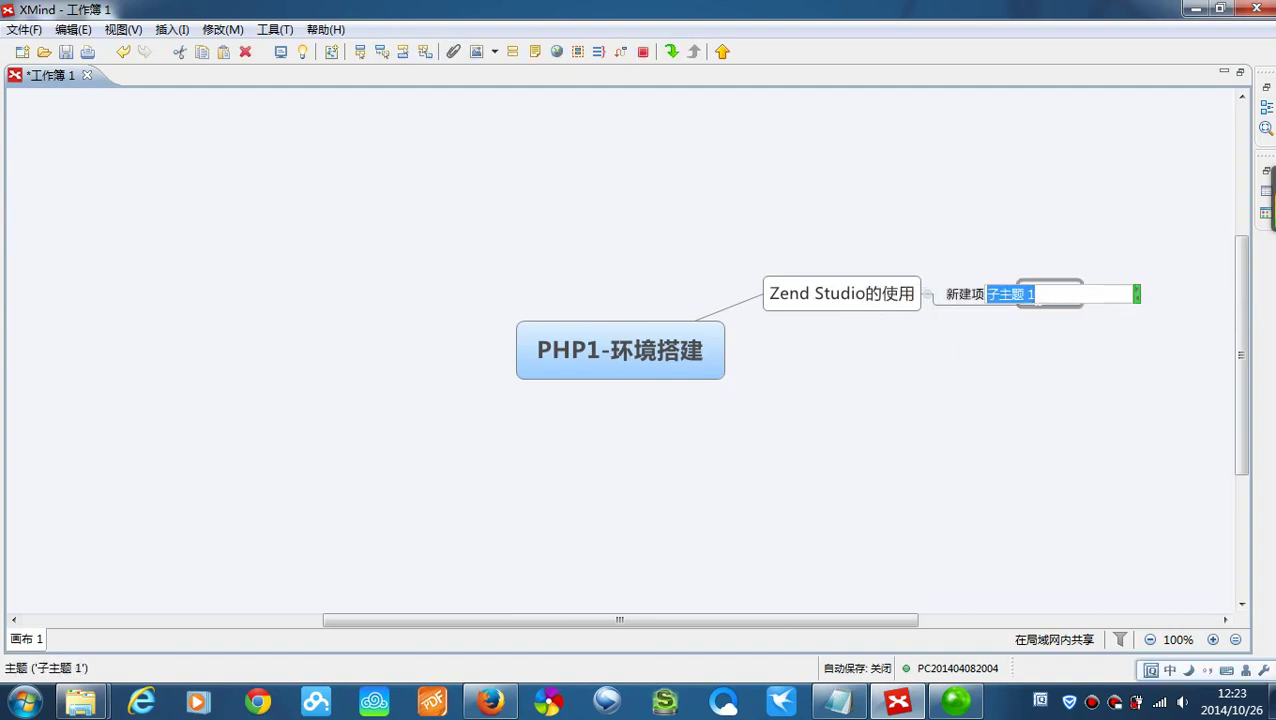
{"action": "type", "text": "youjian"}
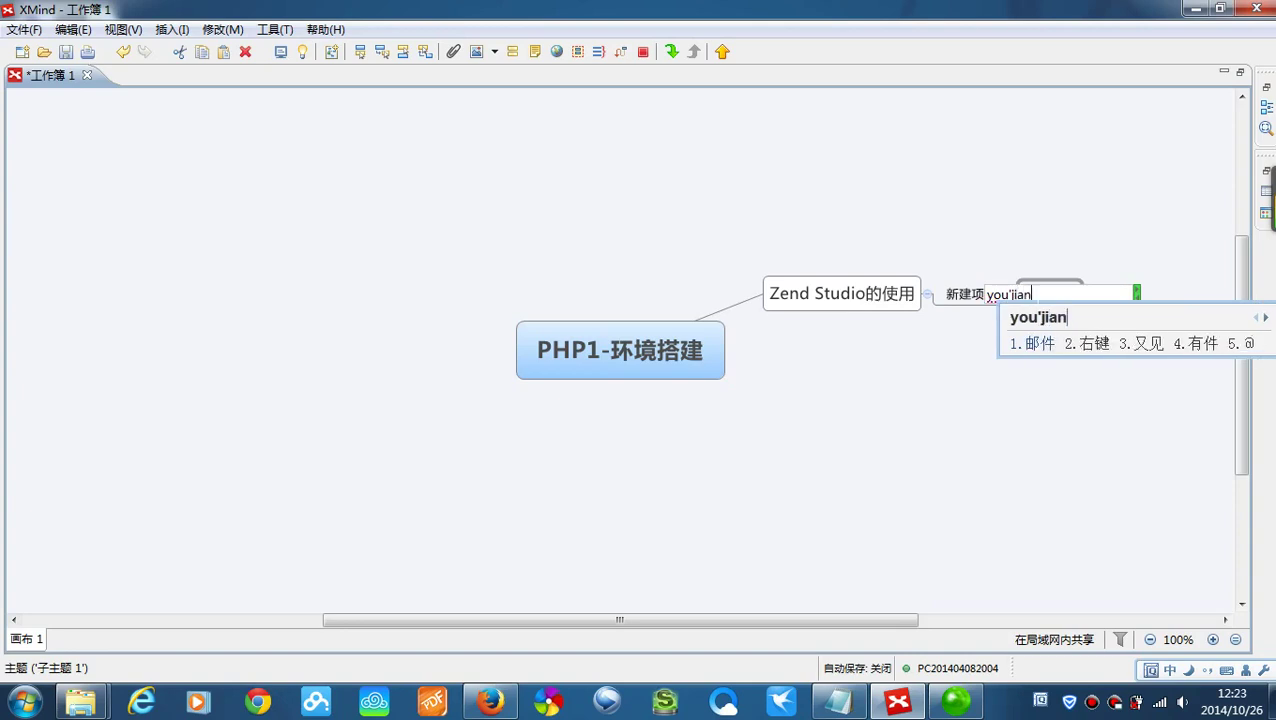
{"action": "type", "text": "2"}
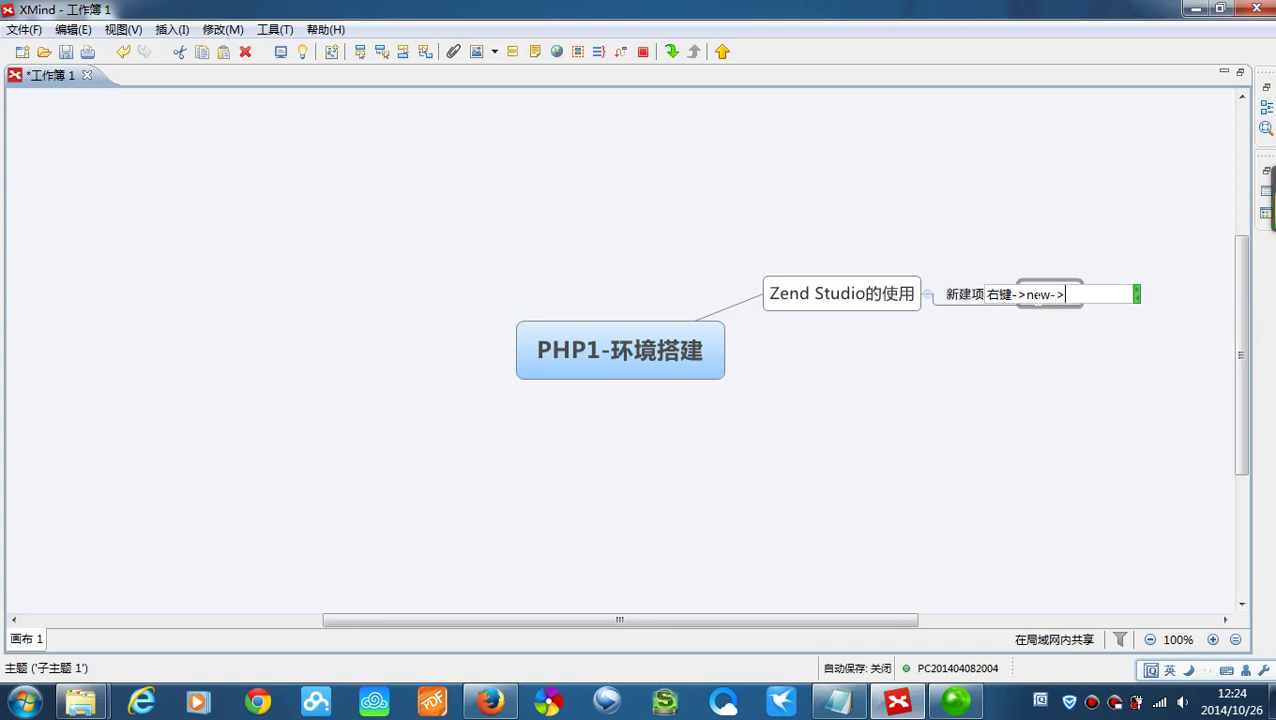
{"action": "type", "text": "->new->xiangmu"}
{"action": "key", "text": "space"}
{"action": "type", "text": "mingc"}
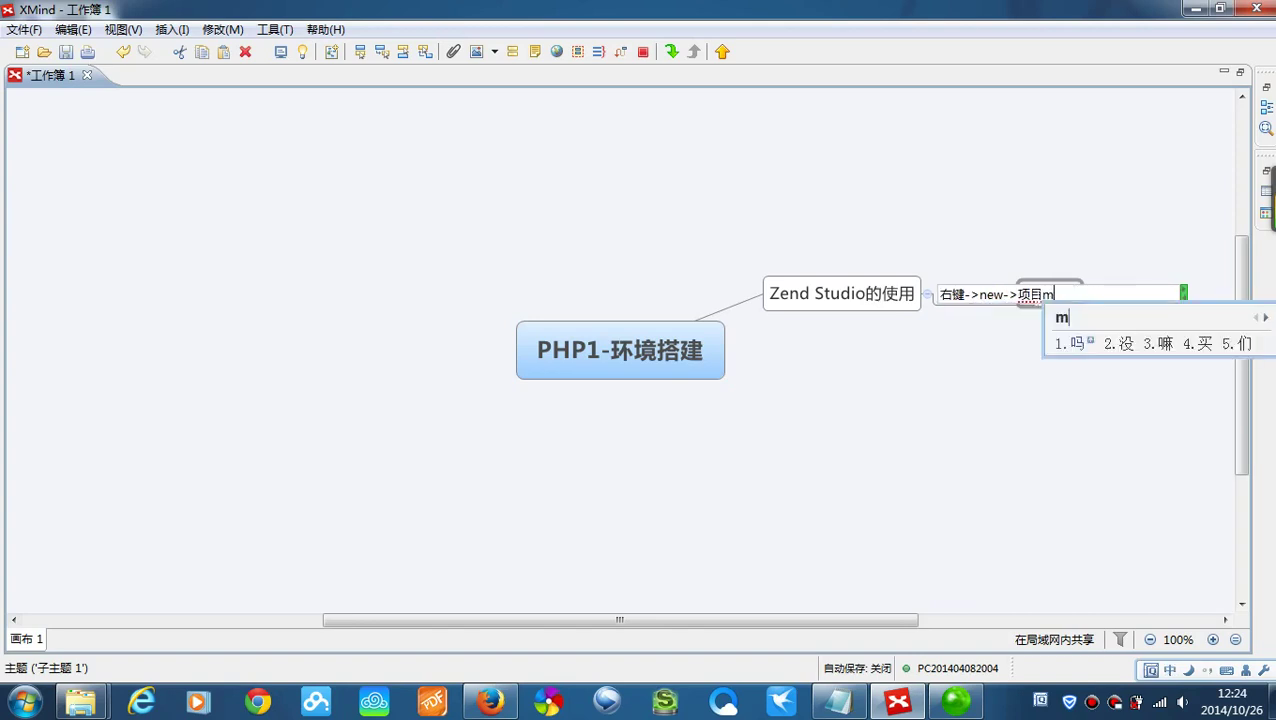
{"action": "key", "text": "space"}
{"action": "type", "text": "ji"}
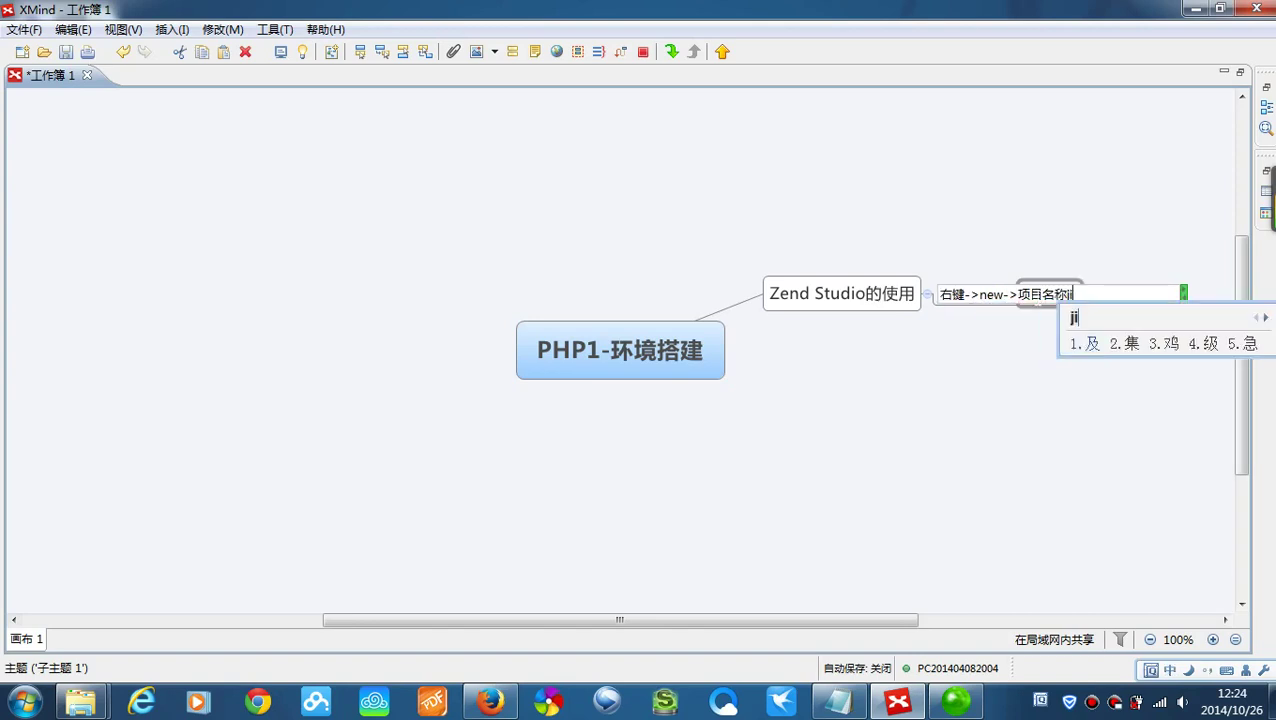
{"action": "key", "text": "space"}
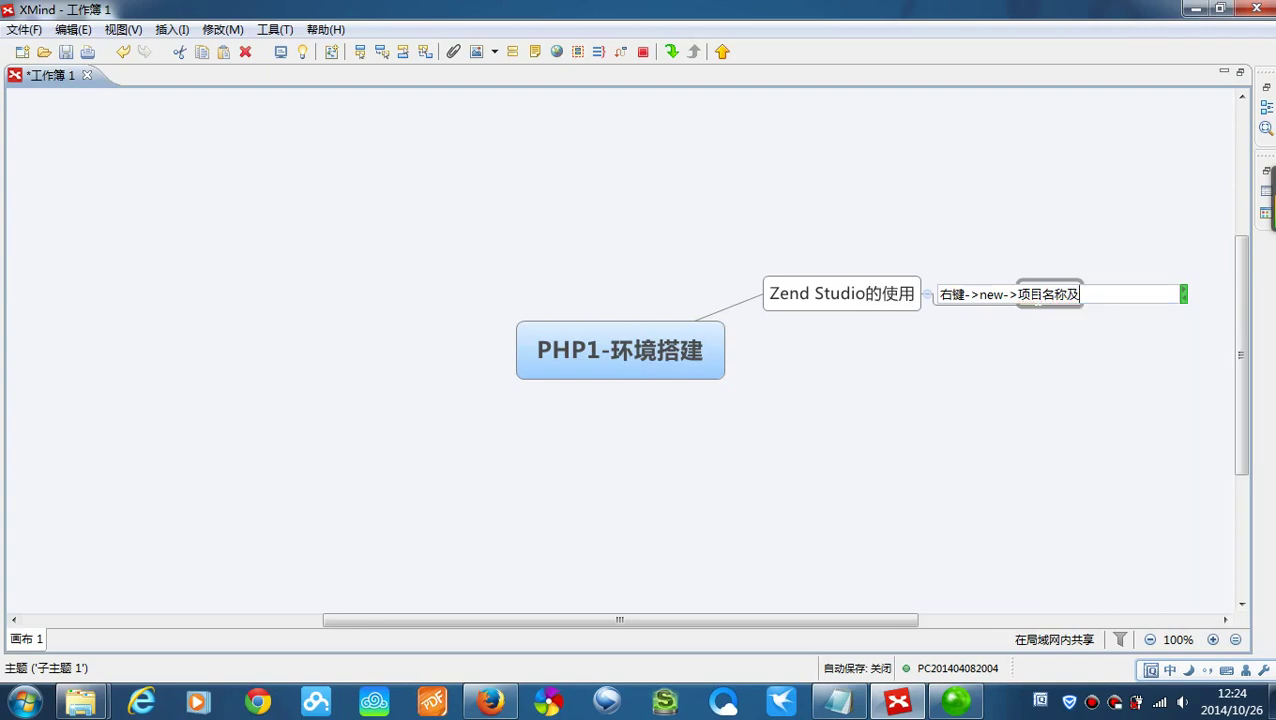
{"action": "type", "text": "xiangm"}
{"action": "key", "text": "space"}
{"action": "type", "text": "baoc"}
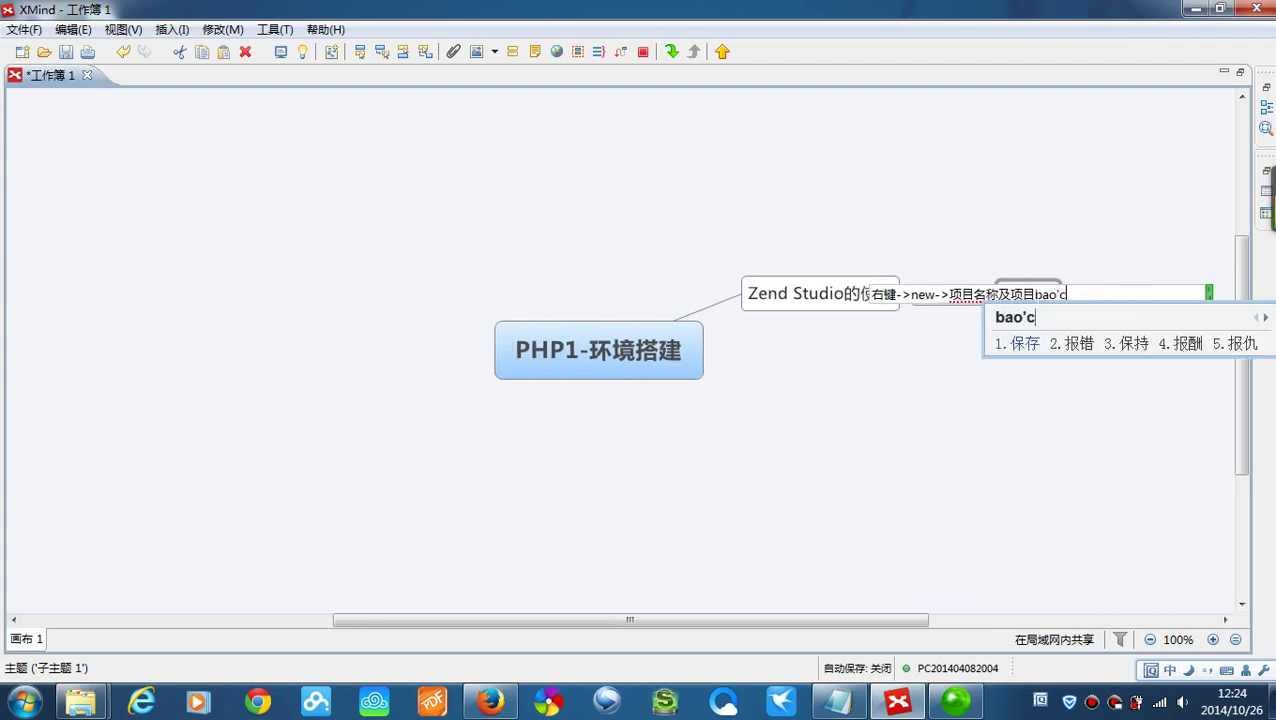
{"action": "key", "text": "space"}
{"action": "type", "text": "sdz"}
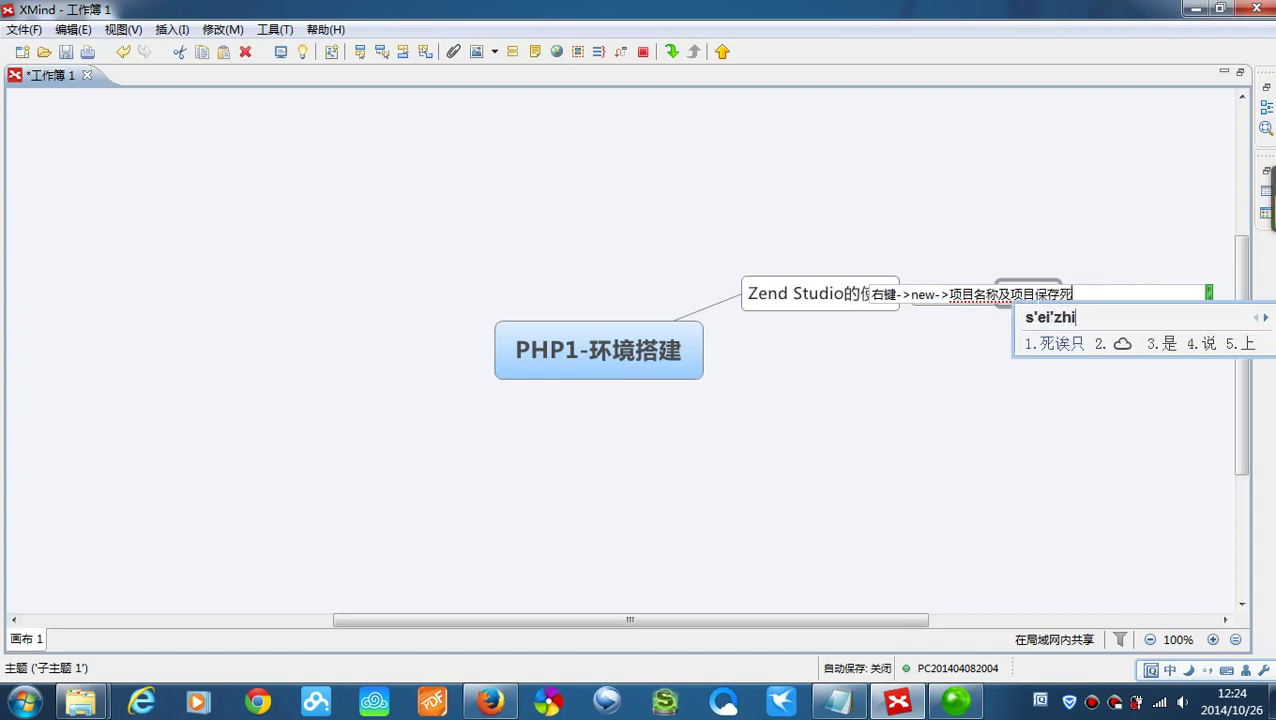
{"action": "key", "text": "space"}
{"action": "type", "text": "ji"}
{"action": "key", "text": "BackSpace"}
{"action": "key", "text": "BackSpace"}
{"action": "key", "text": "BackSpace"}
{"action": "key", "text": "BackSpace"}
{"action": "key", "text": "BackSpace"}
{"action": "type", "text": "wz"}
{"action": "key", "text": "space"}
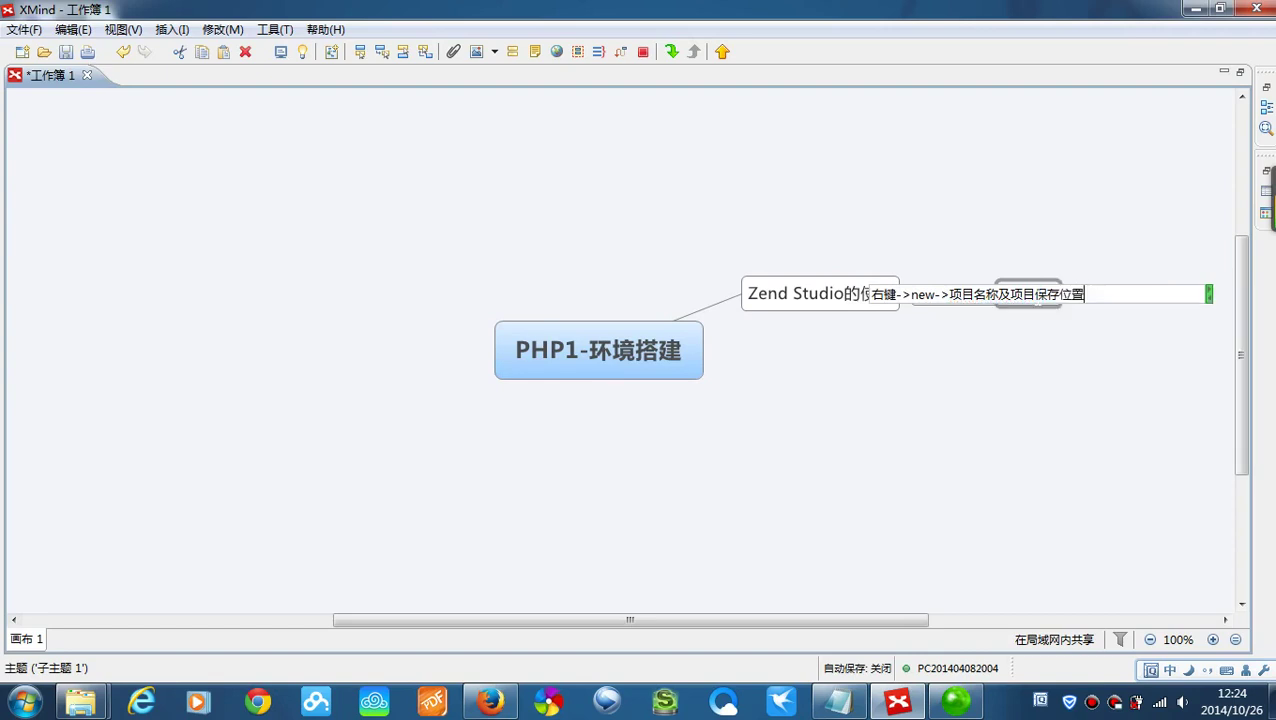
{"action": "type", "text": "jie'ke"}
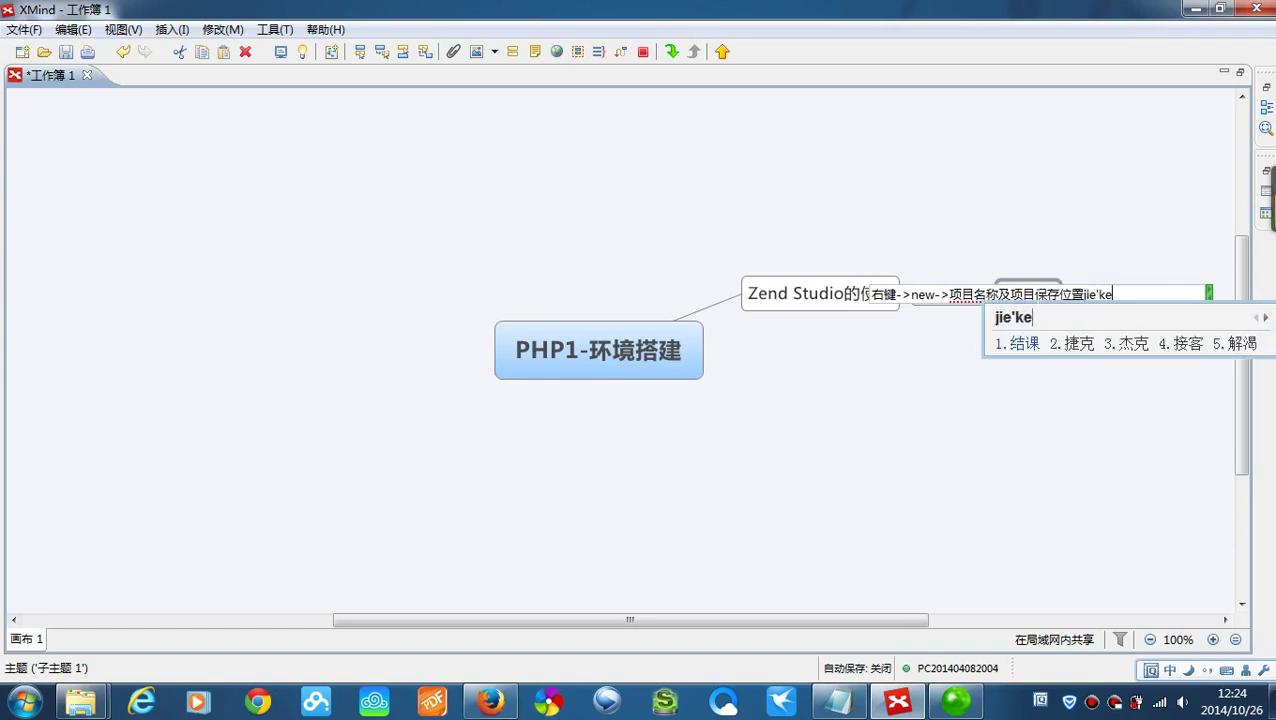
{"action": "key", "text": "BackSpace"}
{"action": "key", "text": "BackSpace"}
{"action": "type", "text": "k"}
{"action": "key", "text": "space"}
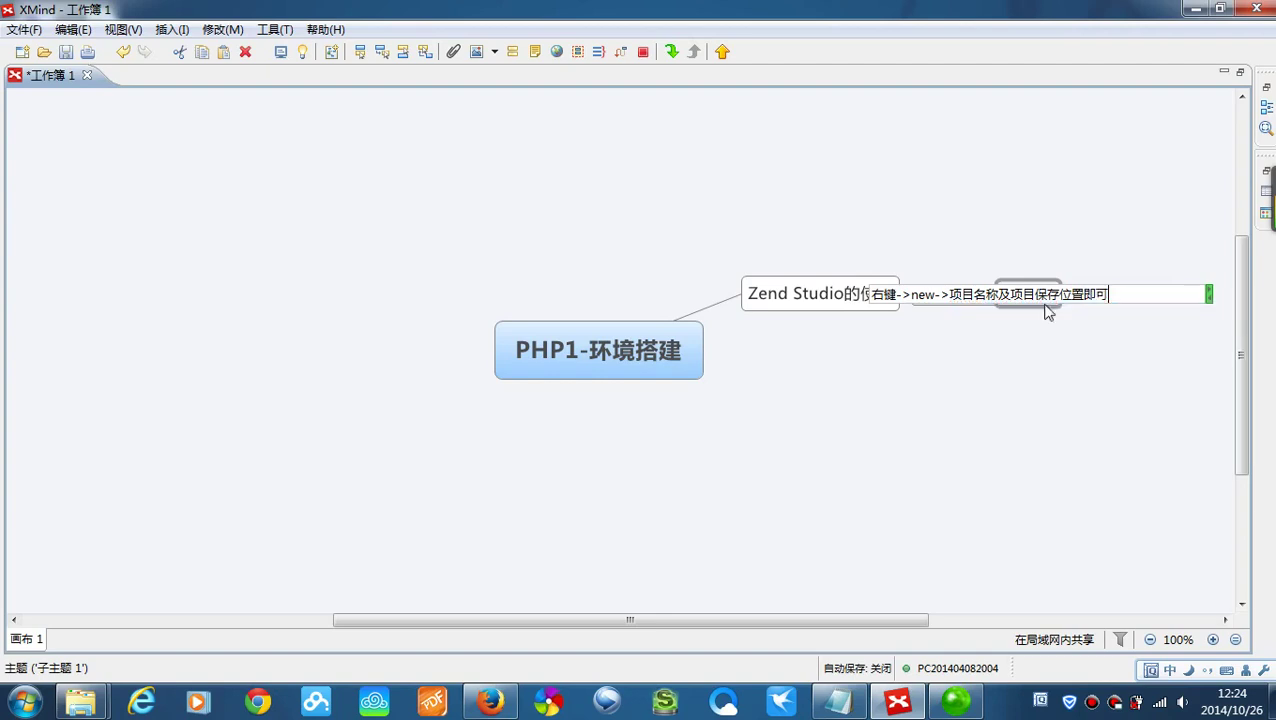
{"action": "left_click", "coordinate": [1078, 399]}
- Insert "Local PHP Project->" after "new->" in the subtopic describing how to create a project
{"action": "key", "text": "ctrl+equal"}
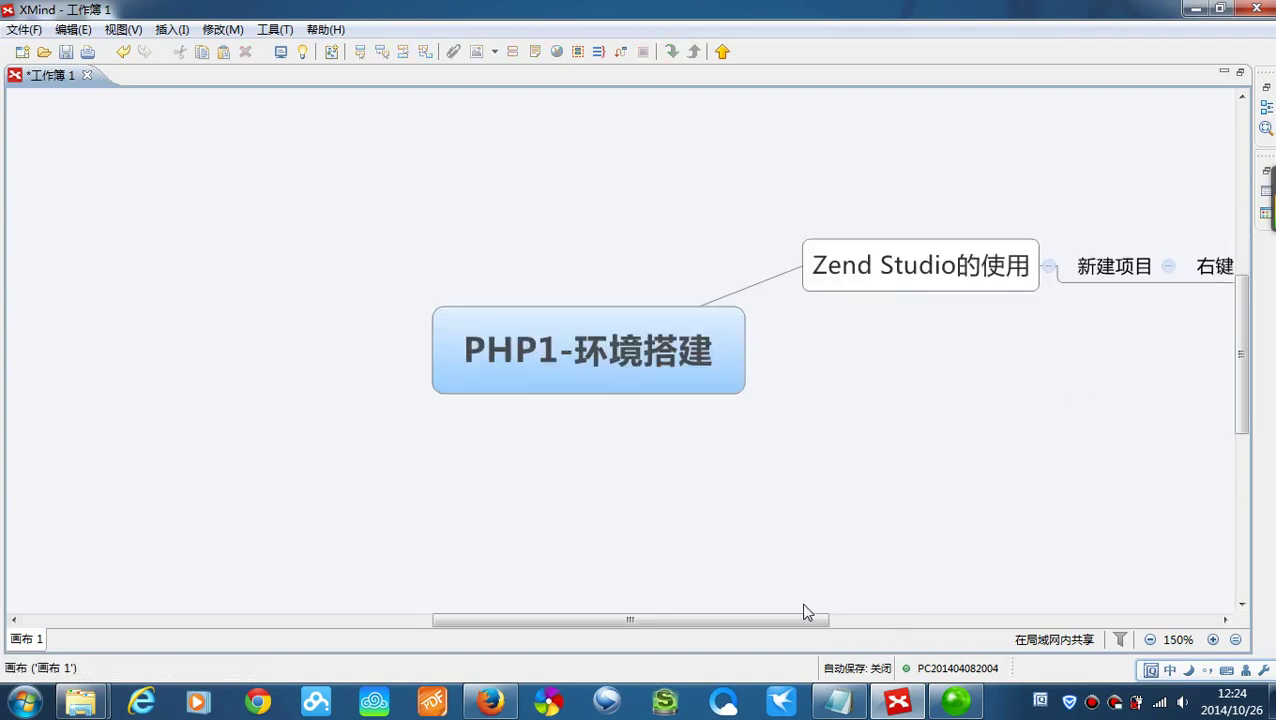
{"action": "left_click_drag", "start_coordinate": [809, 619], "coordinate": [941, 622]}
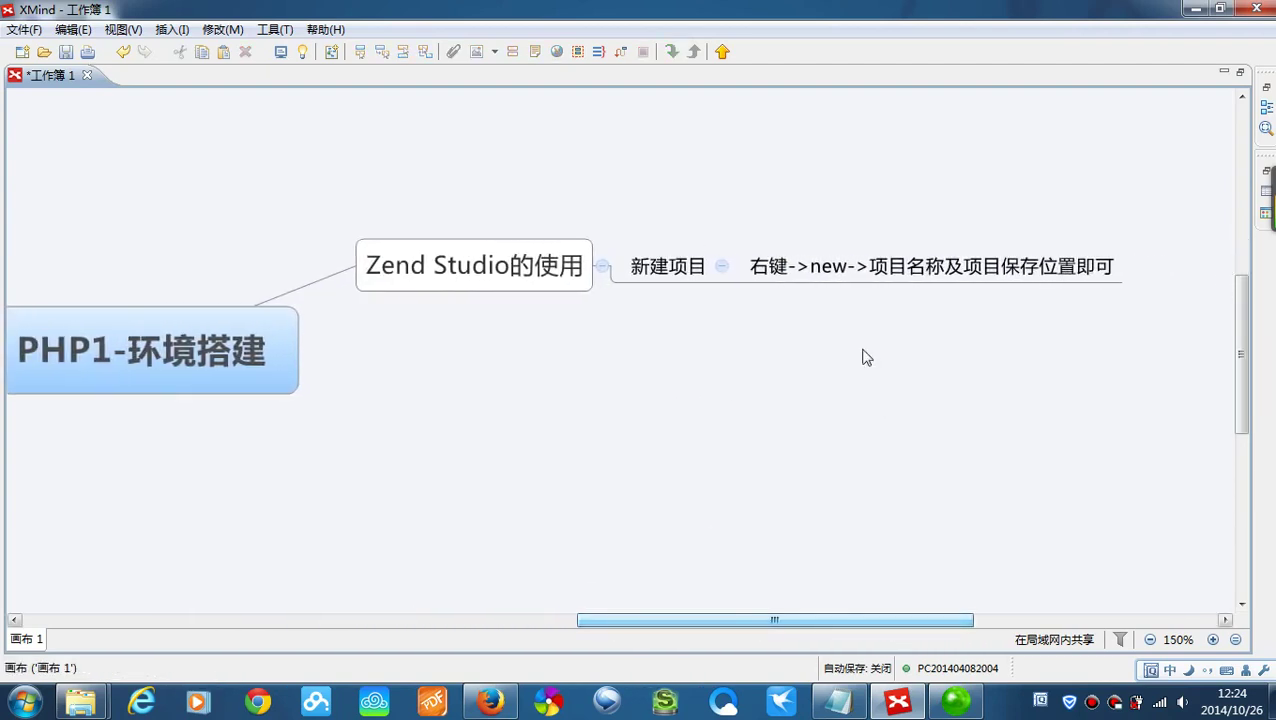
{"action": "double_click", "coordinate": [862, 267]}
{"action": "left_click", "coordinate": [810, 268]}
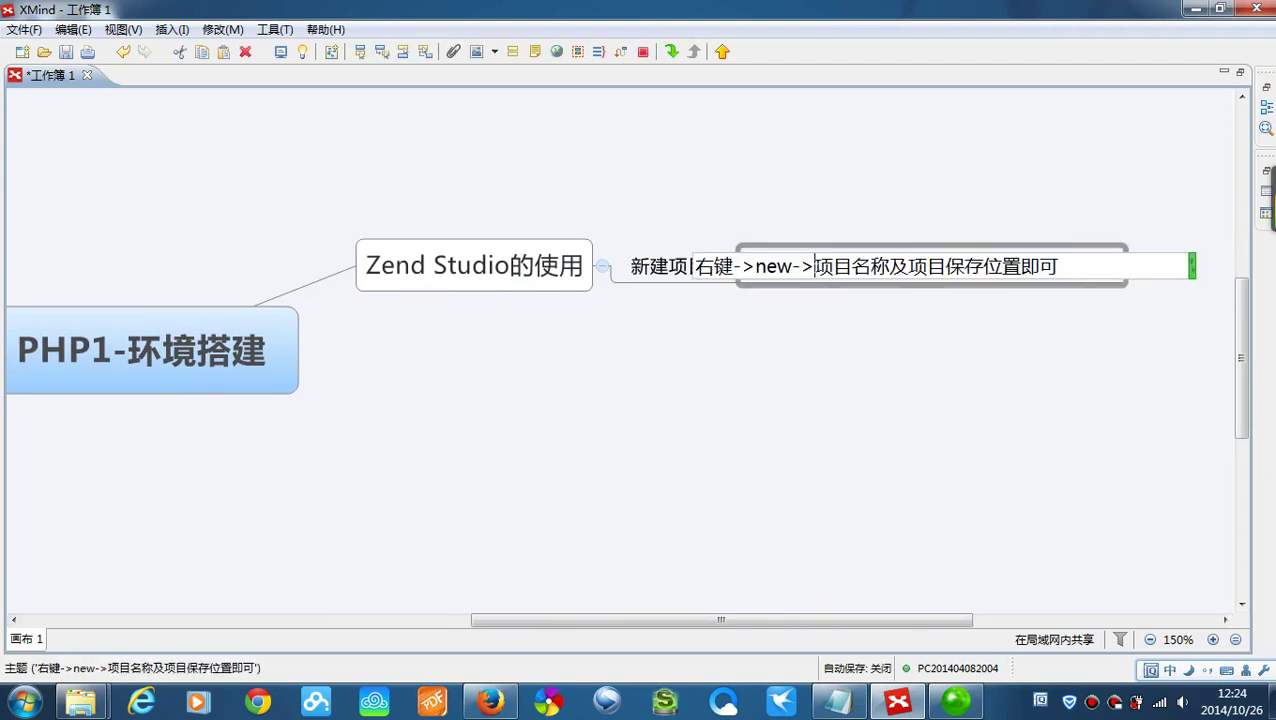
{"action": "type", "text": "Local PHP"}
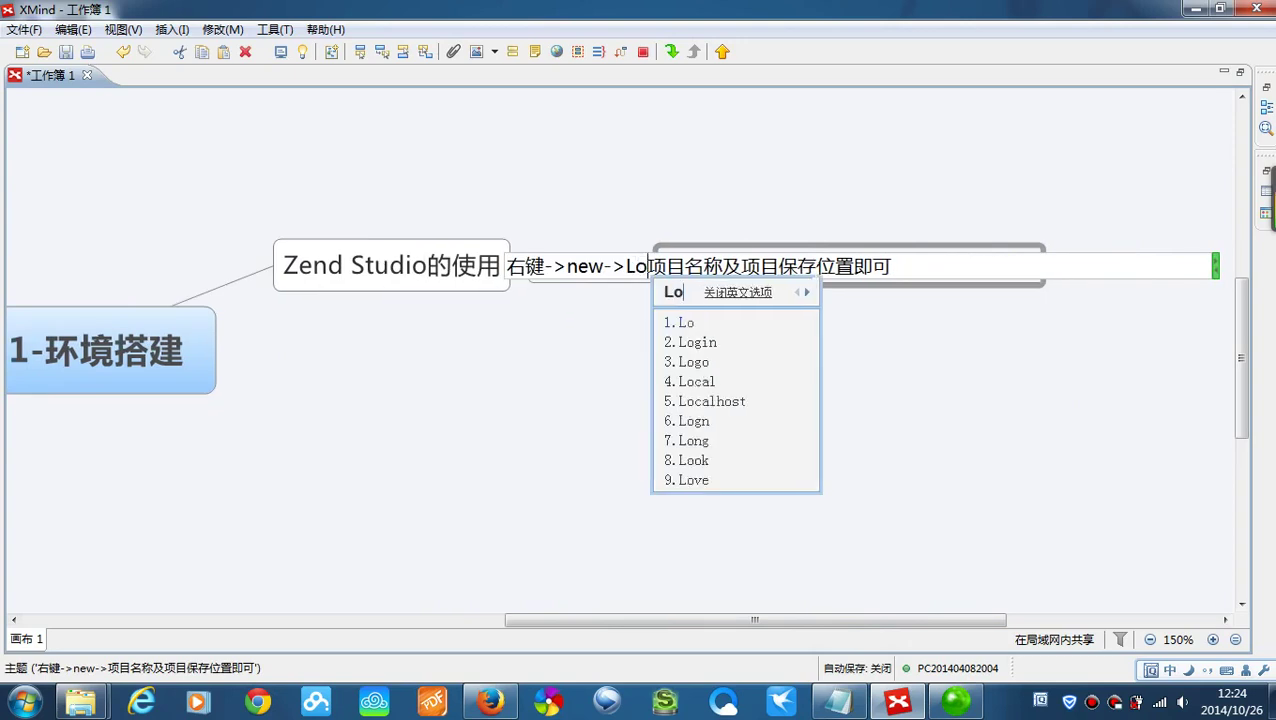
{"action": "type", "text": " Prode"}
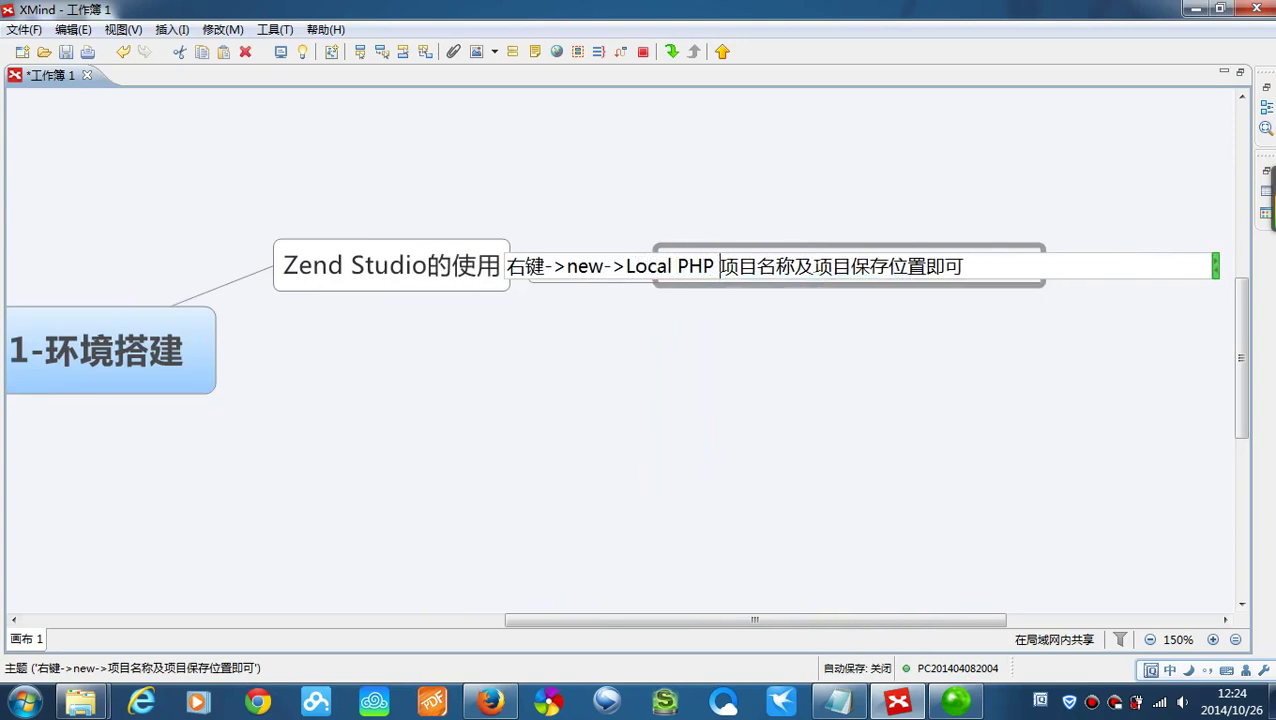
{"action": "key", "text": "BackSpace"}
{"action": "key", "text": "BackSpace"}
{"action": "type", "text": "ject"}
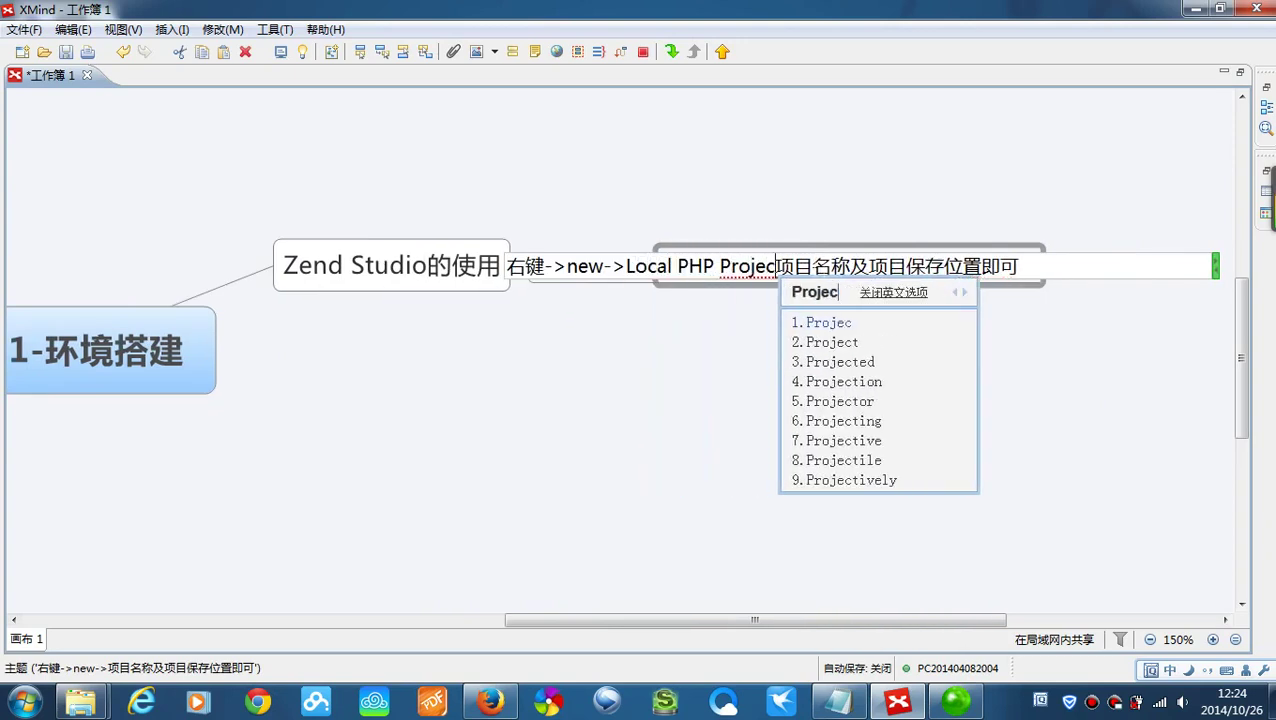
{"action": "key", "text": "Return"}
{"action": "type", "text": "->"}
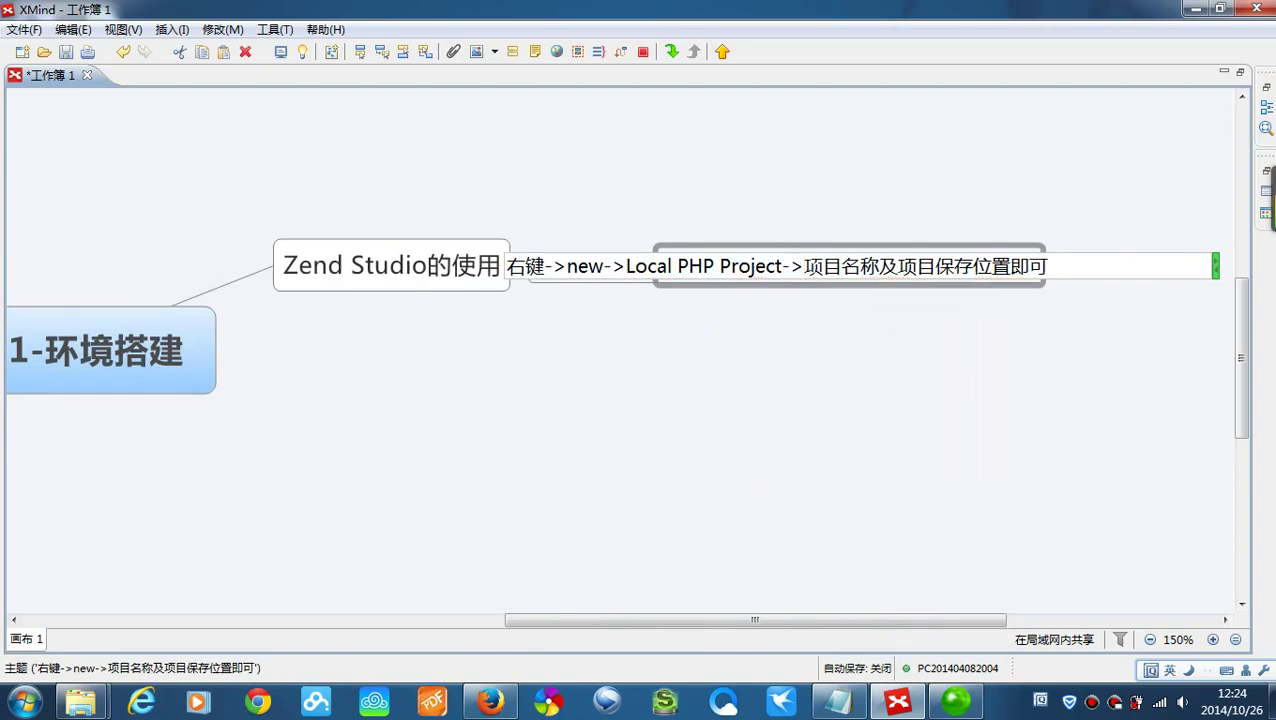
{"action": "key", "text": "Return"}
{"action": "left_click", "coordinate": [795, 359]}
- Minimize XMind, switch to Zend Studio and start creating a new Local PHP Project
{"action": "left_click", "coordinate": [1196, 8]}
{"action": "mouse_move", "coordinate": [490, 702]}
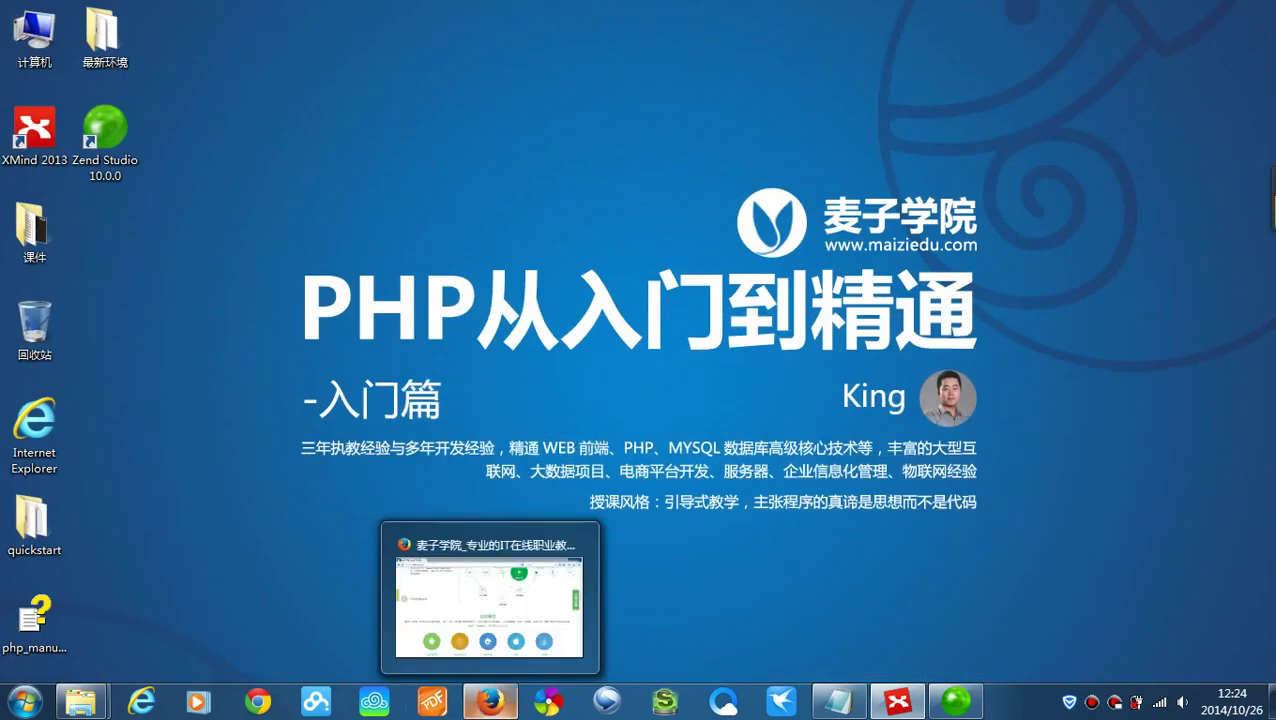
{"action": "left_click", "coordinate": [955, 702]}
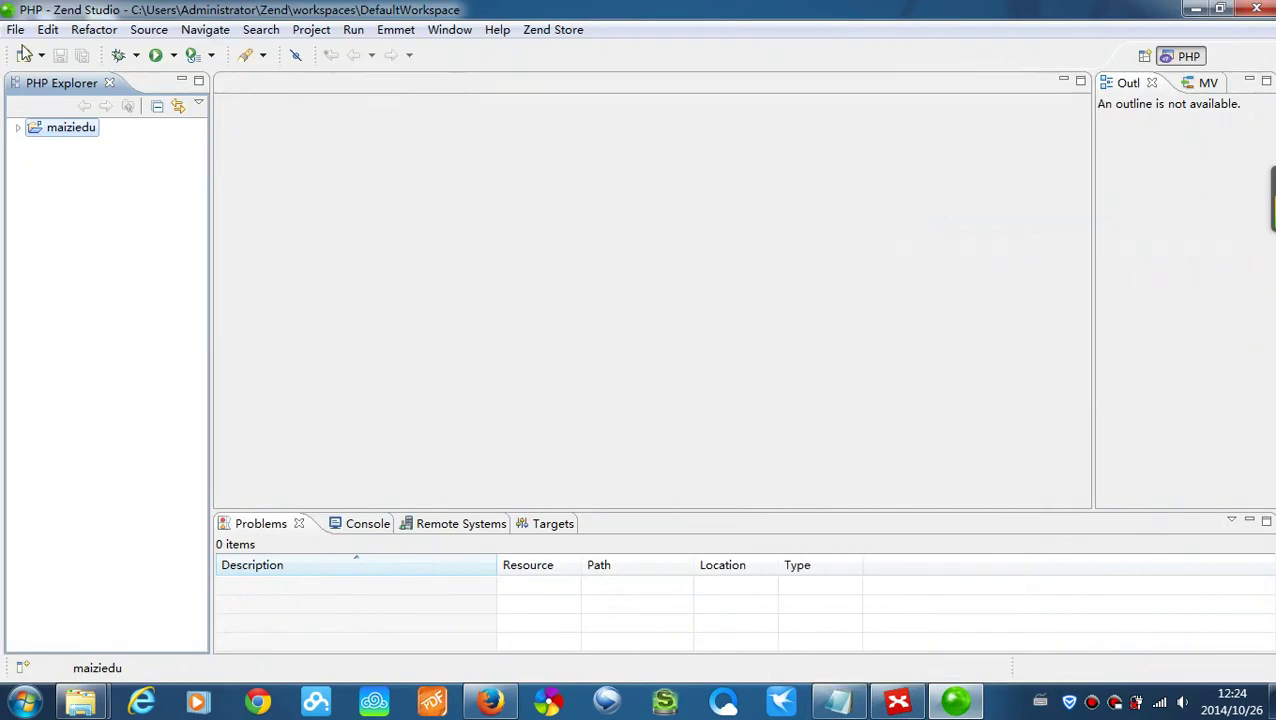
{"action": "left_click", "coordinate": [16, 30]}
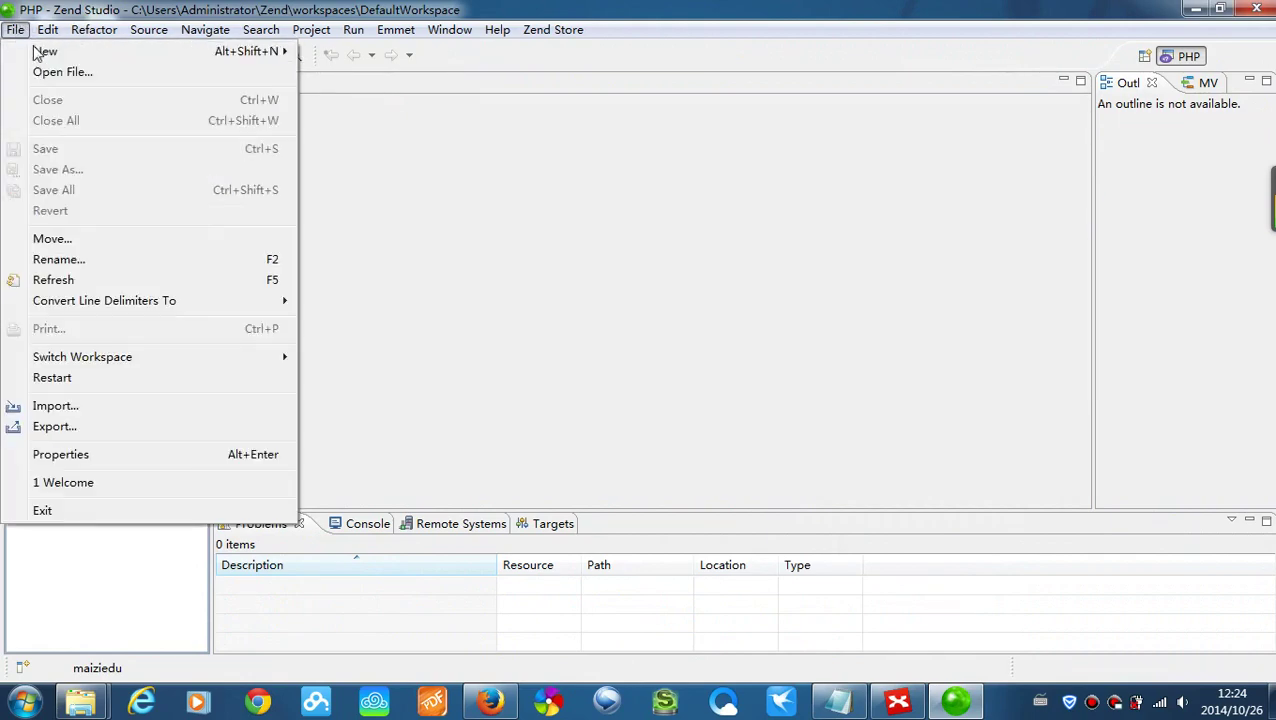
{"action": "mouse_move", "coordinate": [45, 51]}
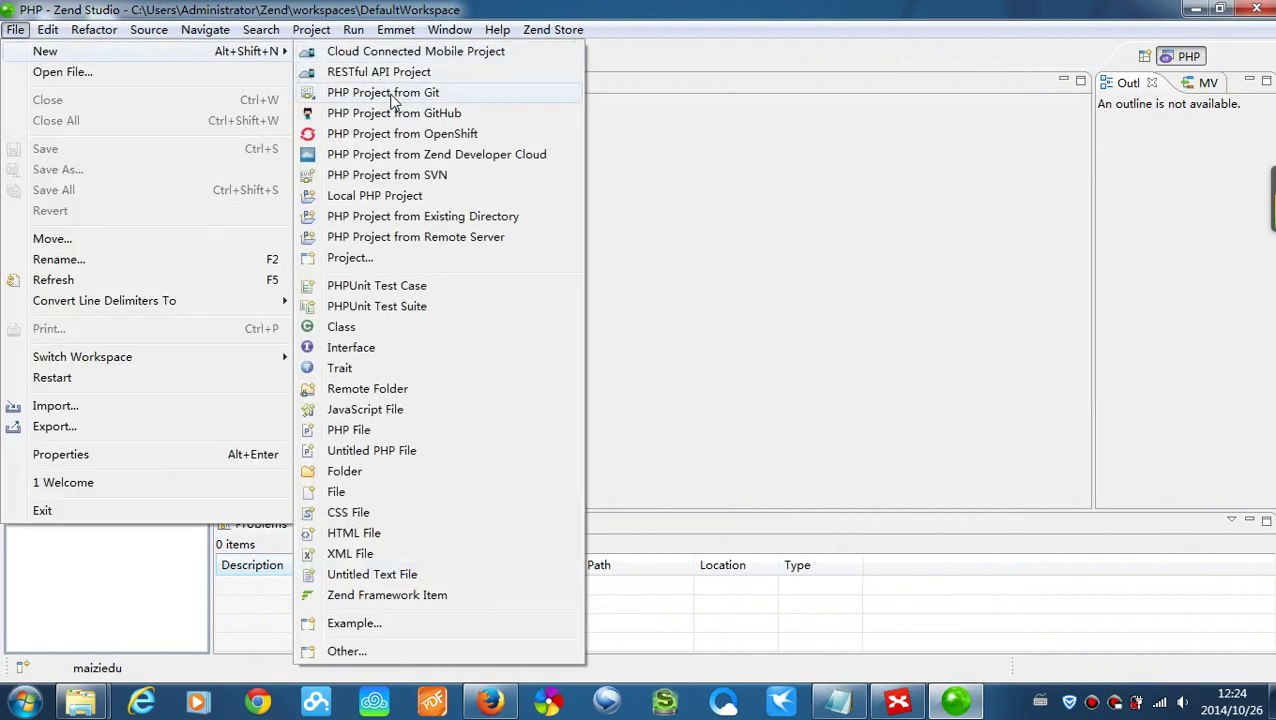
{"action": "left_click", "coordinate": [415, 199]}
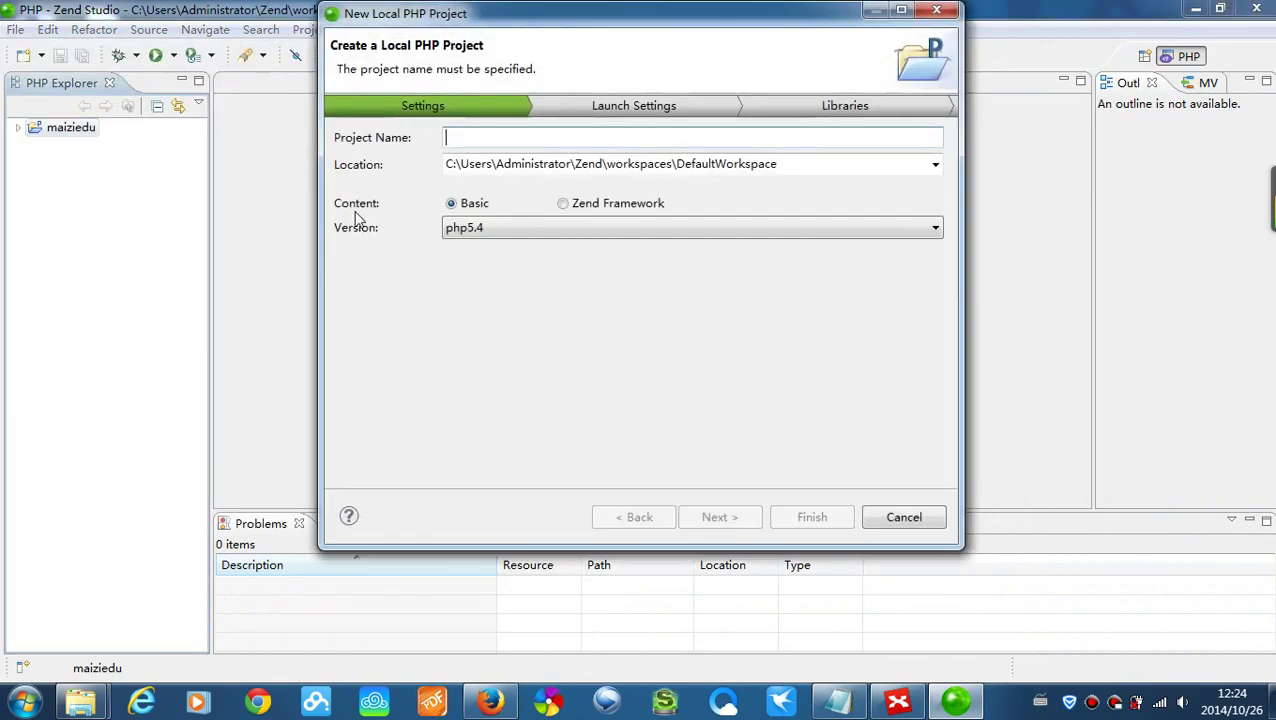
- Create the local PHP project test, located in the maizi folder on drive G
{"action": "type", "text": "test"}
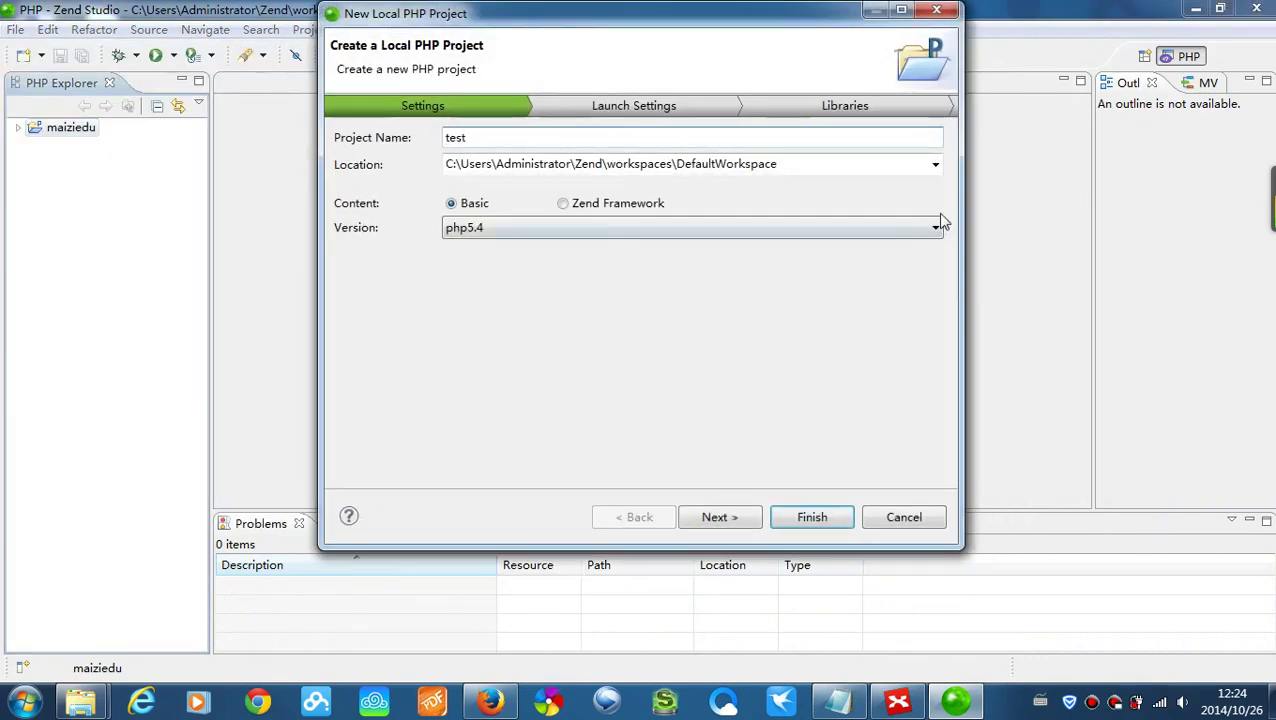
{"action": "left_click", "coordinate": [934, 166]}
{"action": "left_click", "coordinate": [760, 202]}
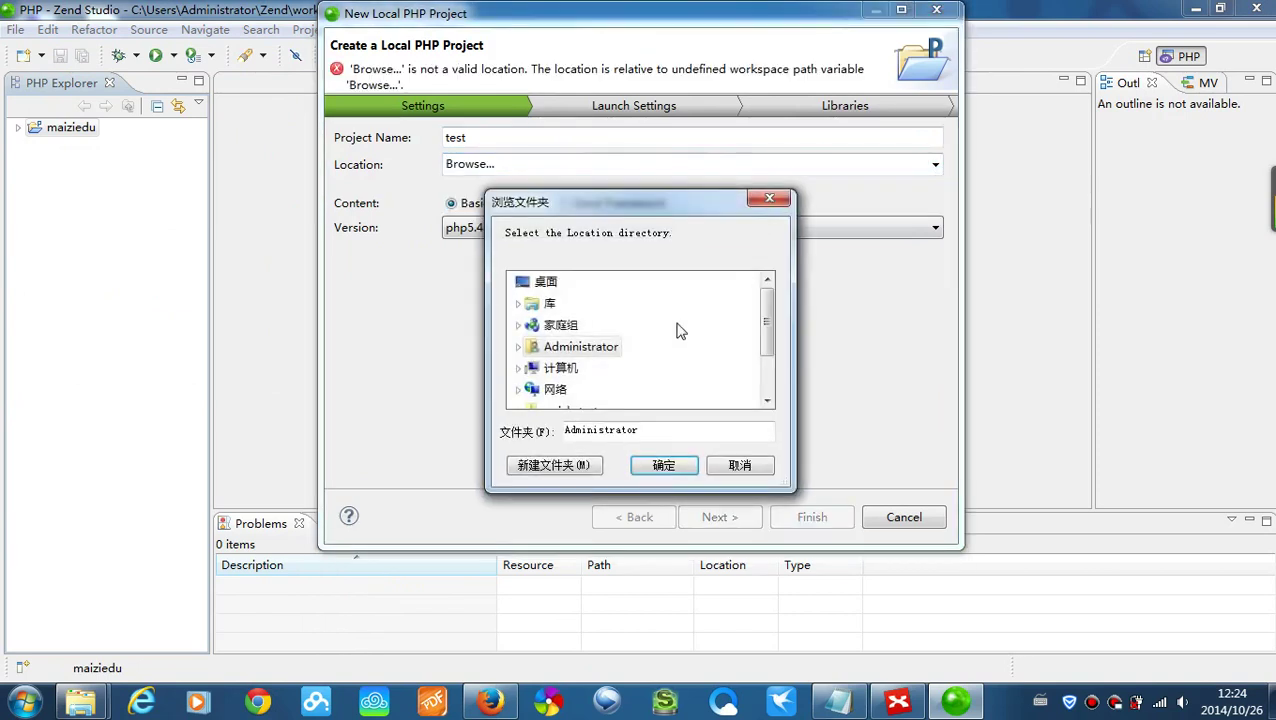
{"action": "left_click", "coordinate": [520, 368]}
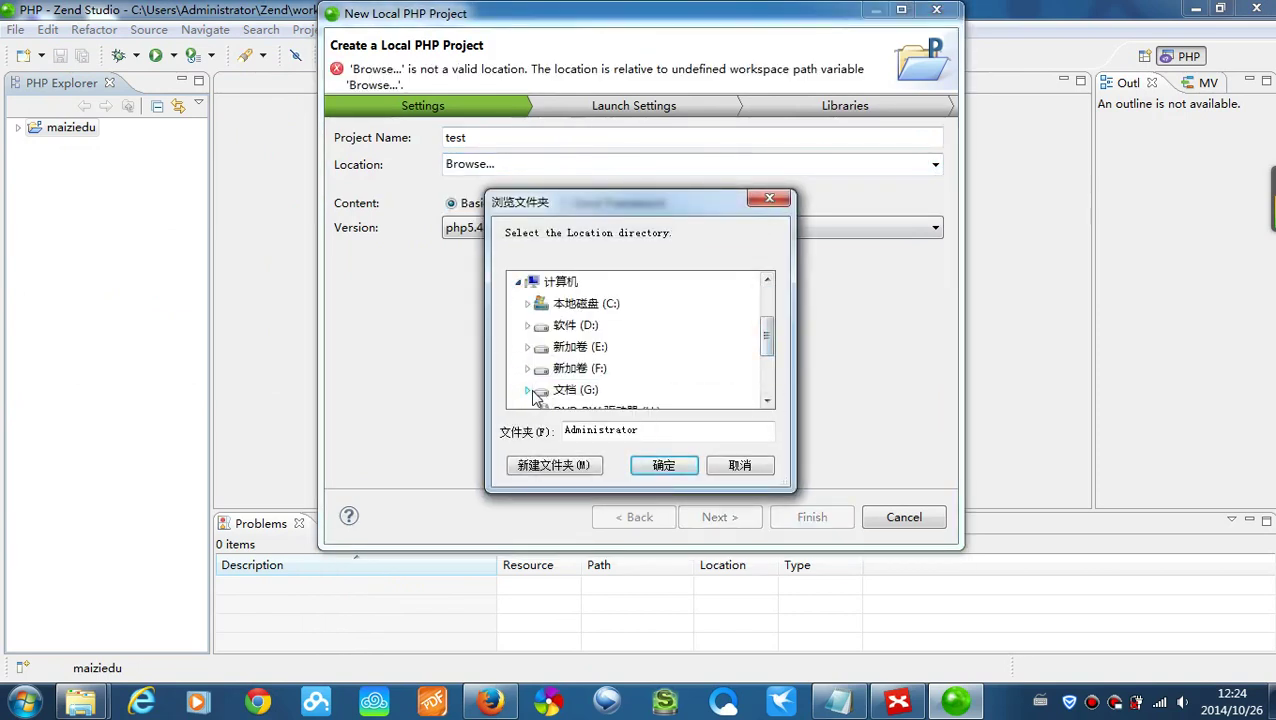
{"action": "left_click", "coordinate": [529, 392]}
{"action": "left_click", "coordinate": [576, 346]}
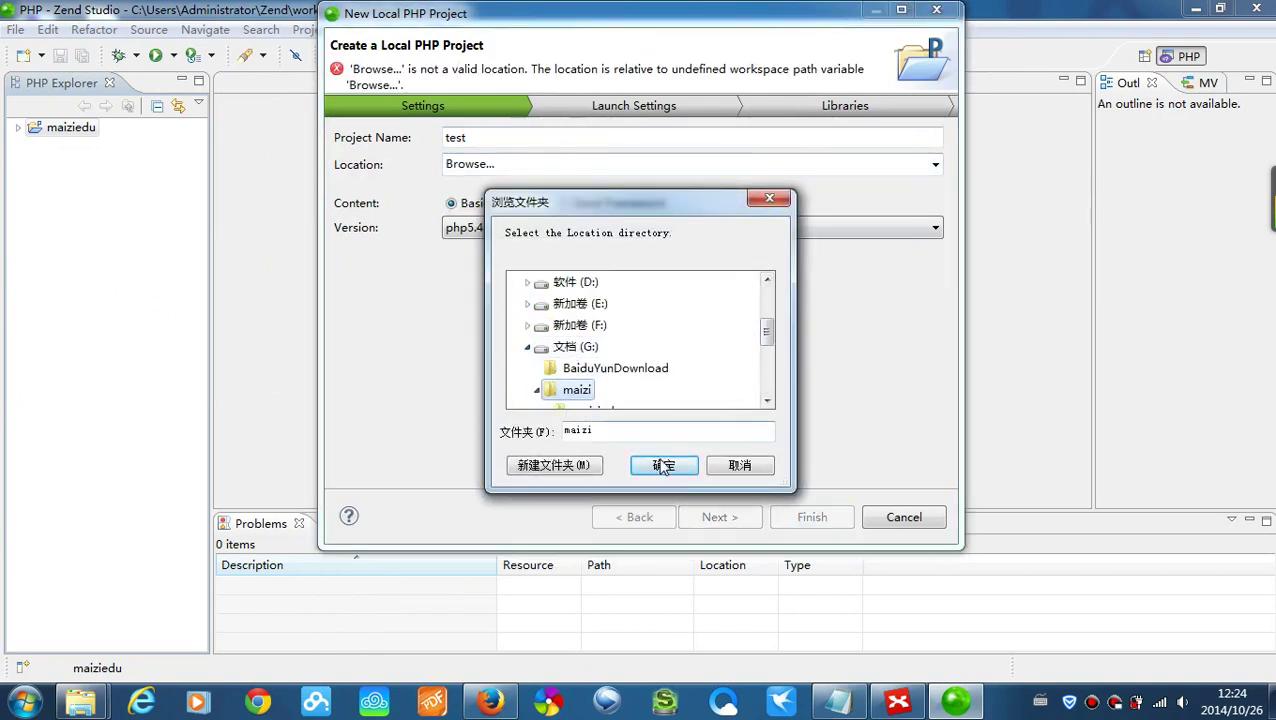
{"action": "left_click", "coordinate": [663, 465]}
{"action": "left_click", "coordinate": [812, 517]}
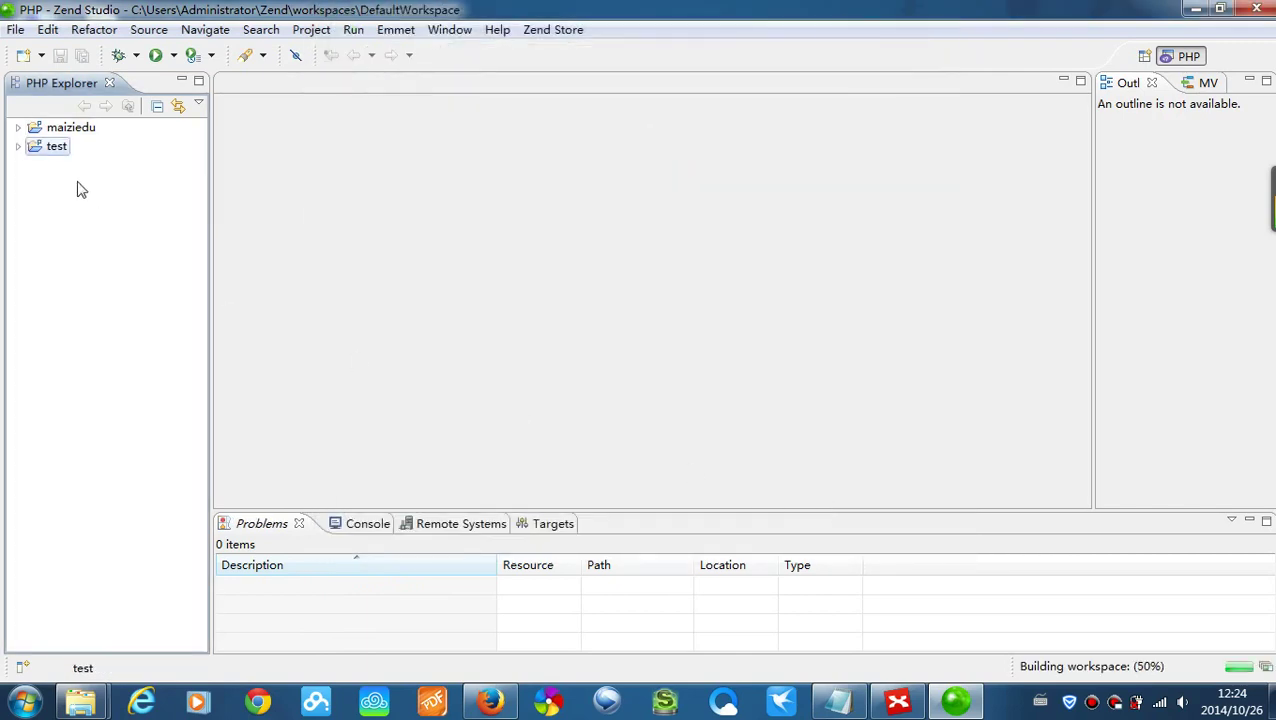
- Set the maiziedu project's text file encoding to UTF-8 in its properties
{"action": "right_click", "coordinate": [80, 131]}
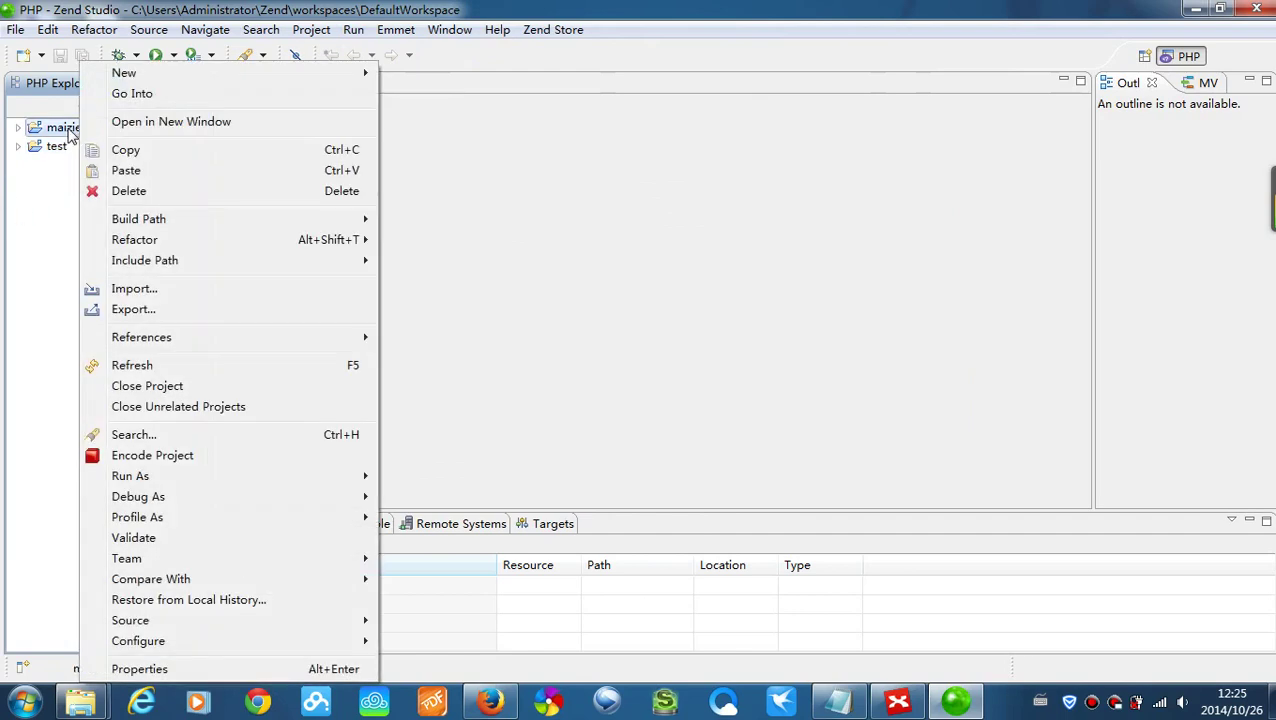
{"action": "right_click", "coordinate": [66, 130]}
{"action": "left_click", "coordinate": [40, 220]}
{"action": "right_click", "coordinate": [71, 128]}
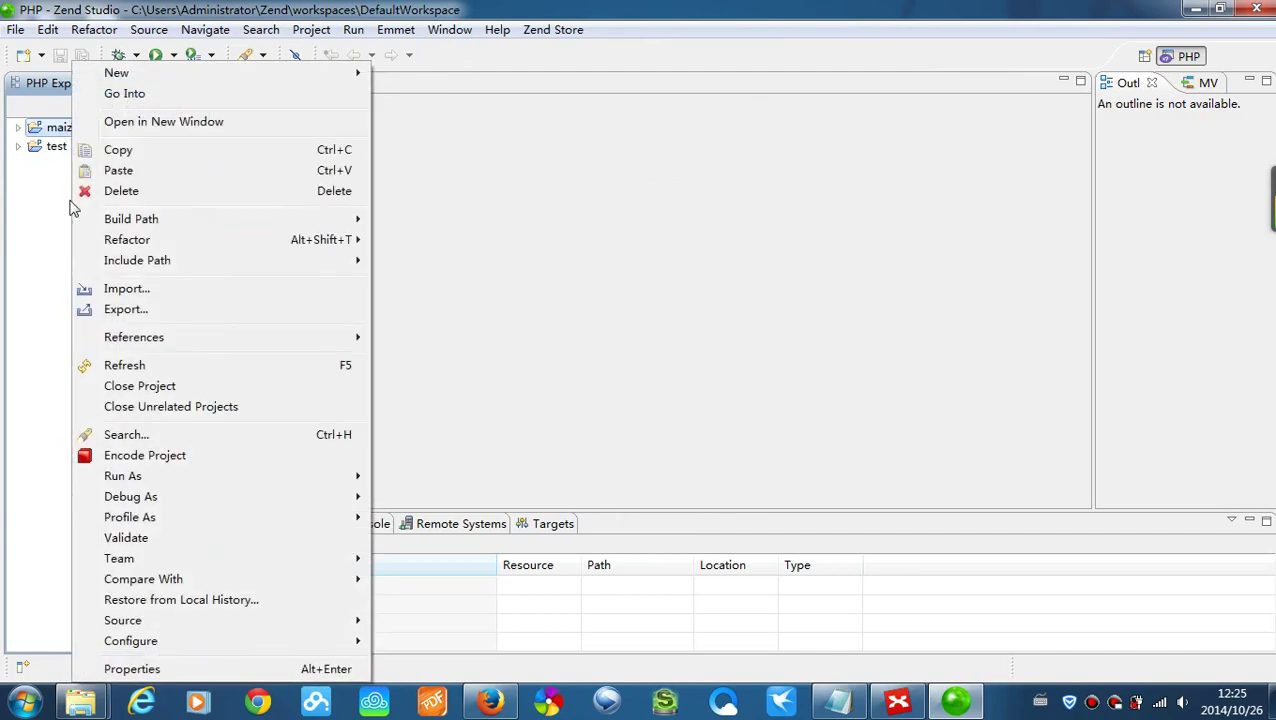
{"action": "left_click", "coordinate": [140, 670]}
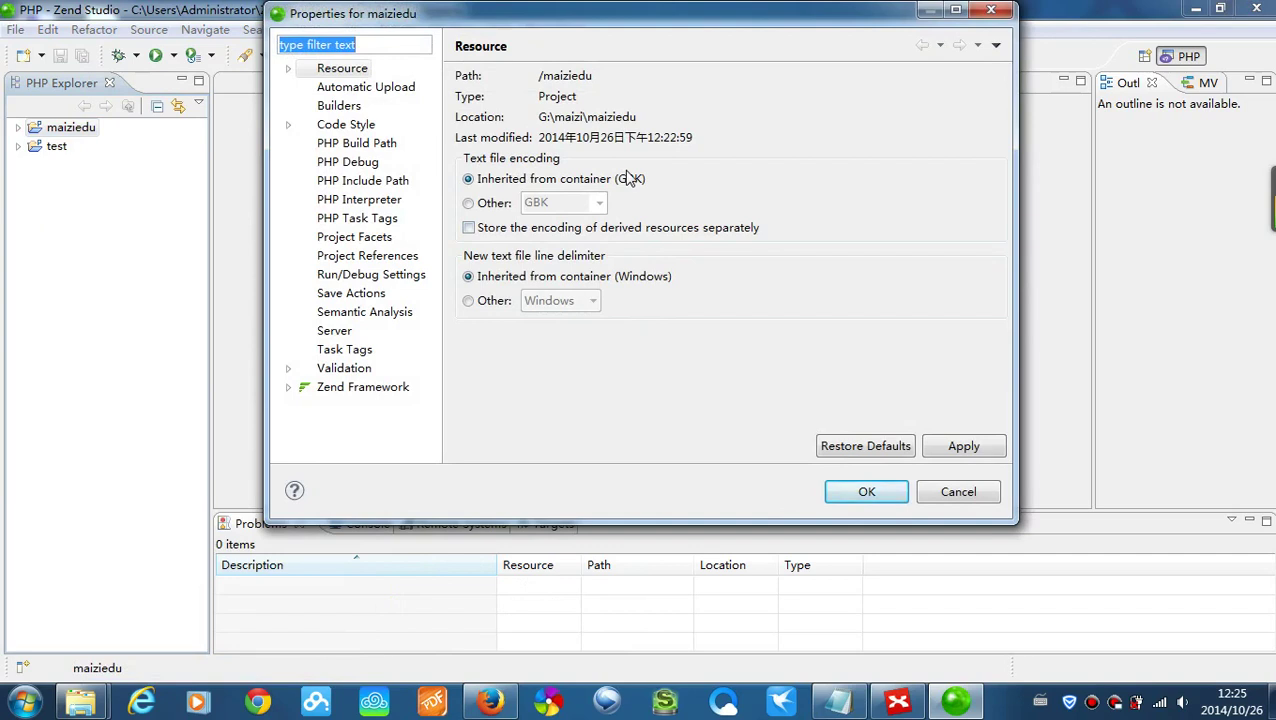
{"action": "left_click", "coordinate": [494, 205]}
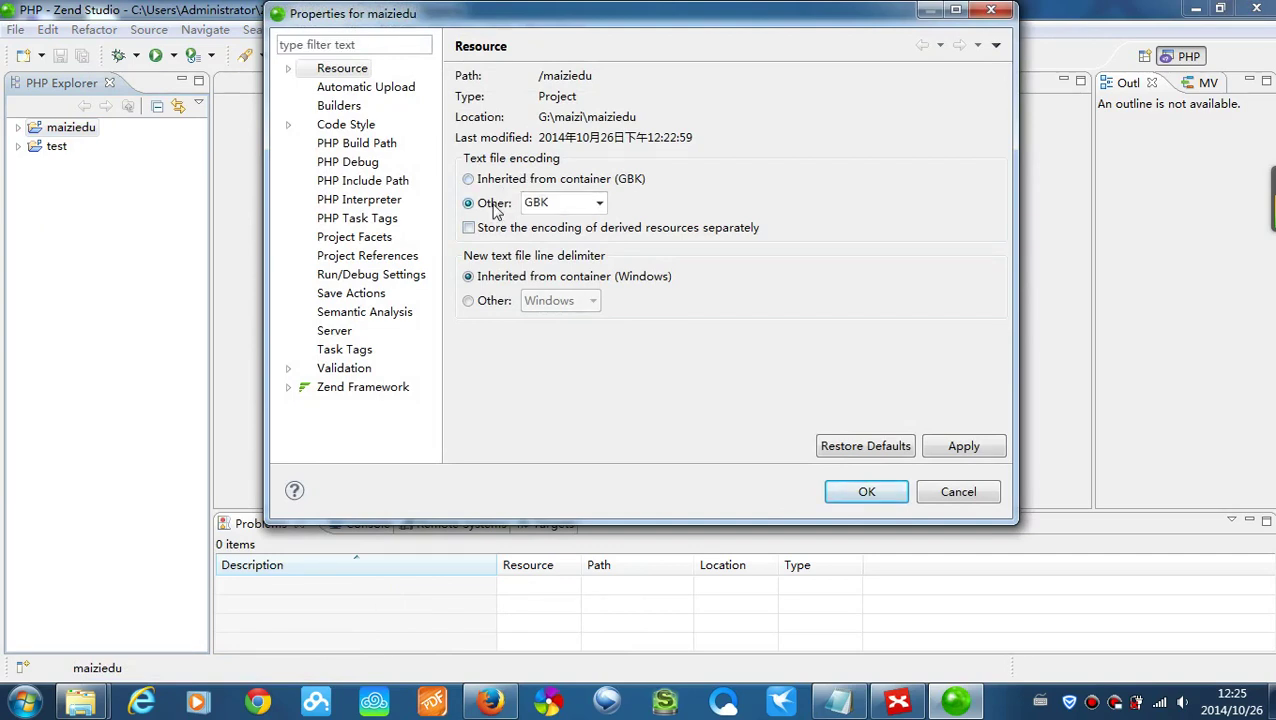
{"action": "left_click", "coordinate": [600, 204]}
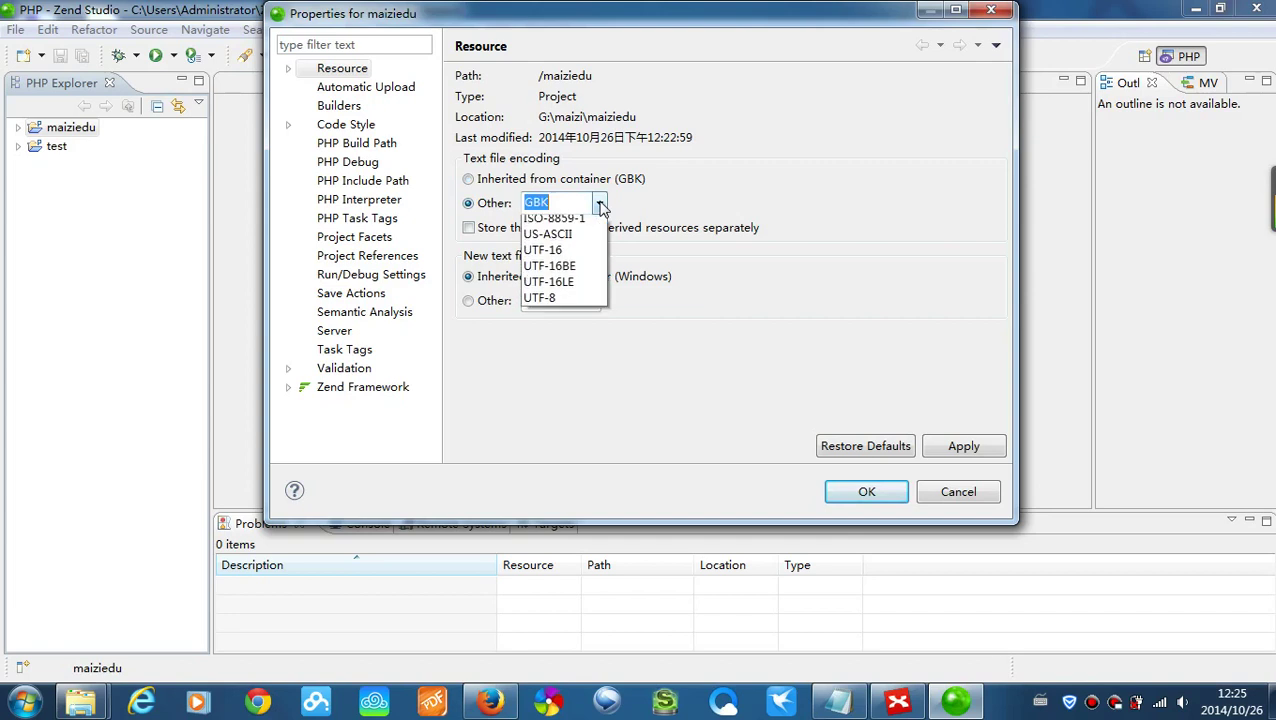
{"action": "left_click", "coordinate": [565, 305]}
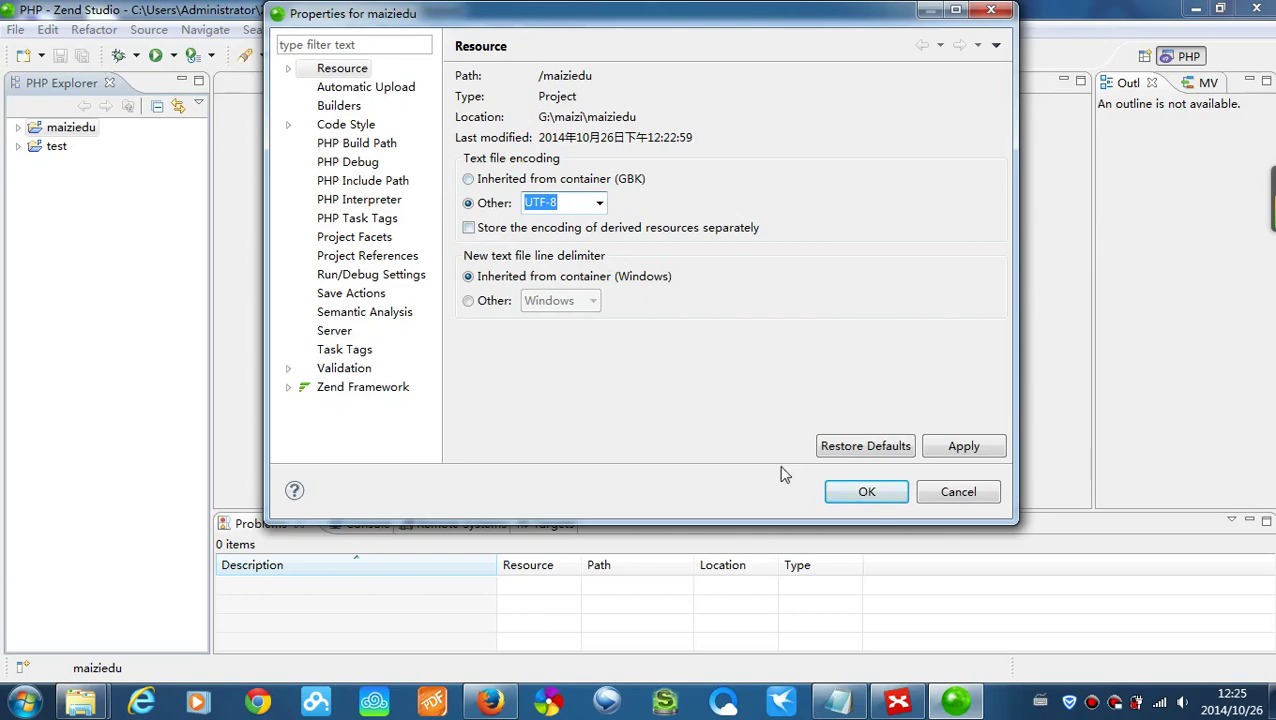
{"action": "left_click", "coordinate": [868, 493]}
- Open index.php from the maiziedu project in the editor and collapse the project tree
{"action": "double_click", "coordinate": [30, 130]}
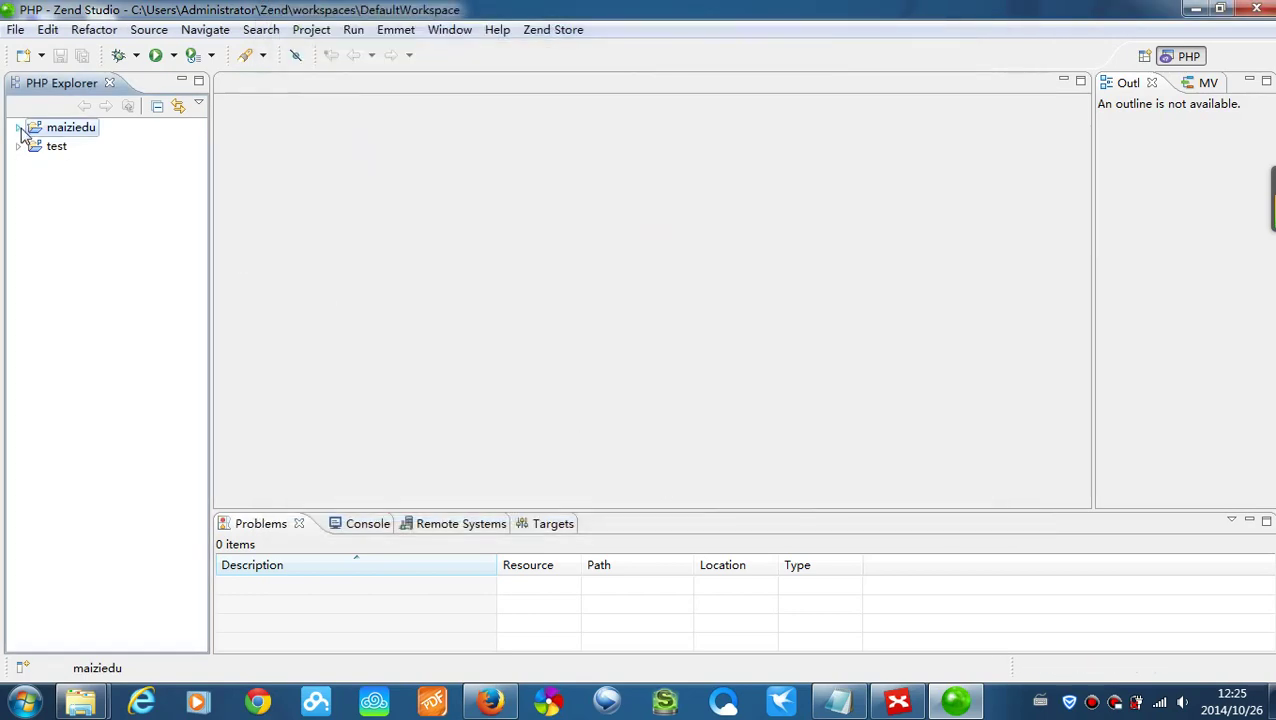
{"action": "left_click", "coordinate": [22, 132]}
{"action": "left_click", "coordinate": [24, 135]}
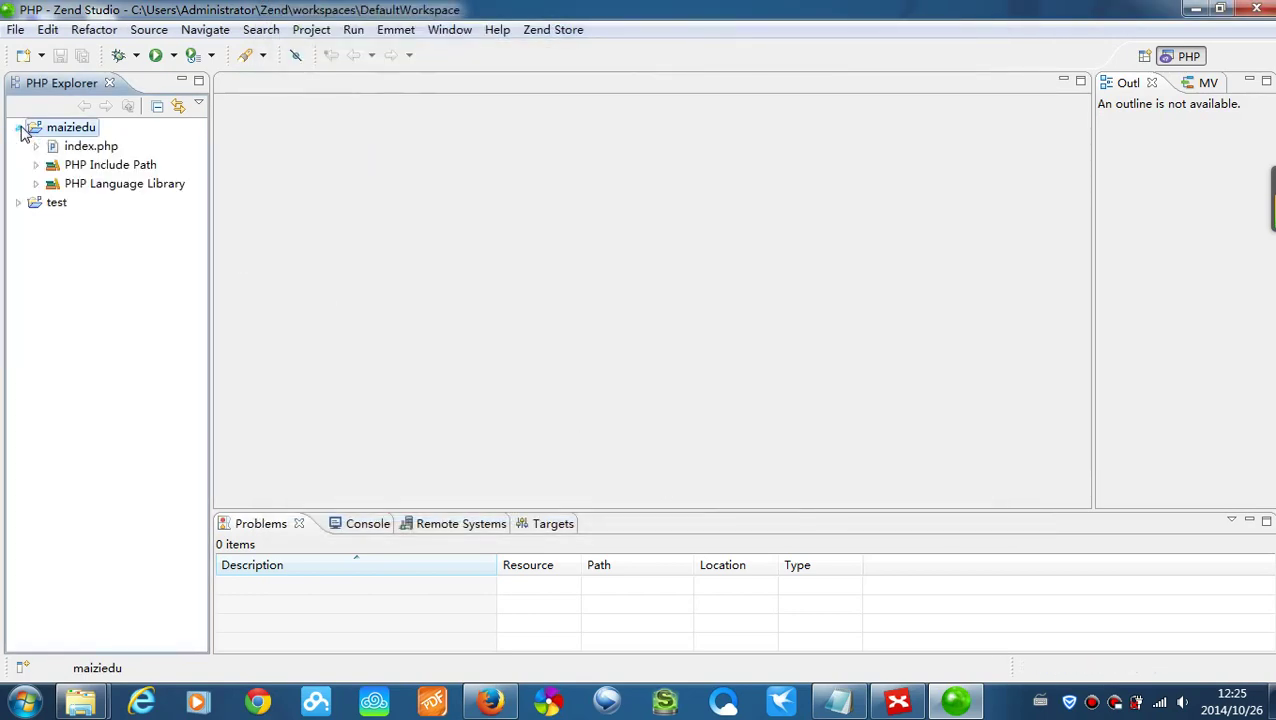
{"action": "left_click", "coordinate": [97, 150]}
{"action": "double_click", "coordinate": [95, 148]}
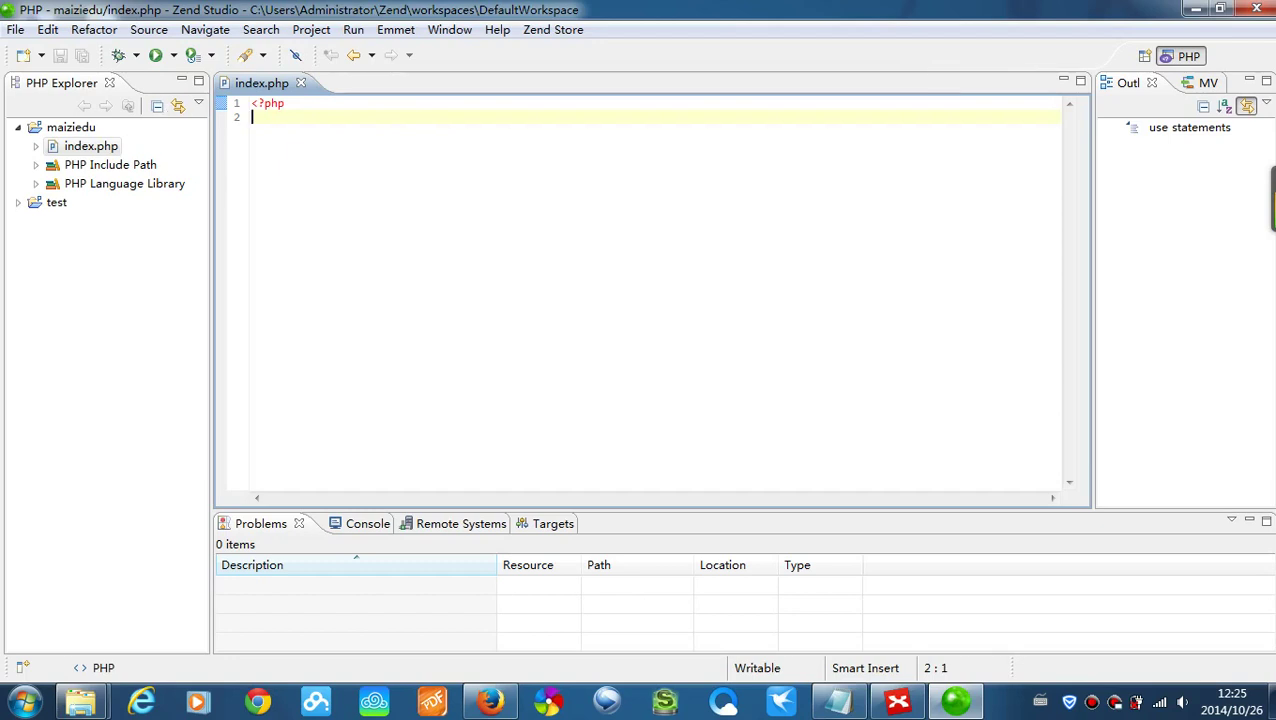
{"action": "left_click", "coordinate": [18, 127]}
- Switch to XMind and add a subtopic under "Zend Studio的使用" named "修改项目的编码方式"
{"action": "mouse_move", "coordinate": [922, 707]}
{"action": "left_click", "coordinate": [846, 612]}
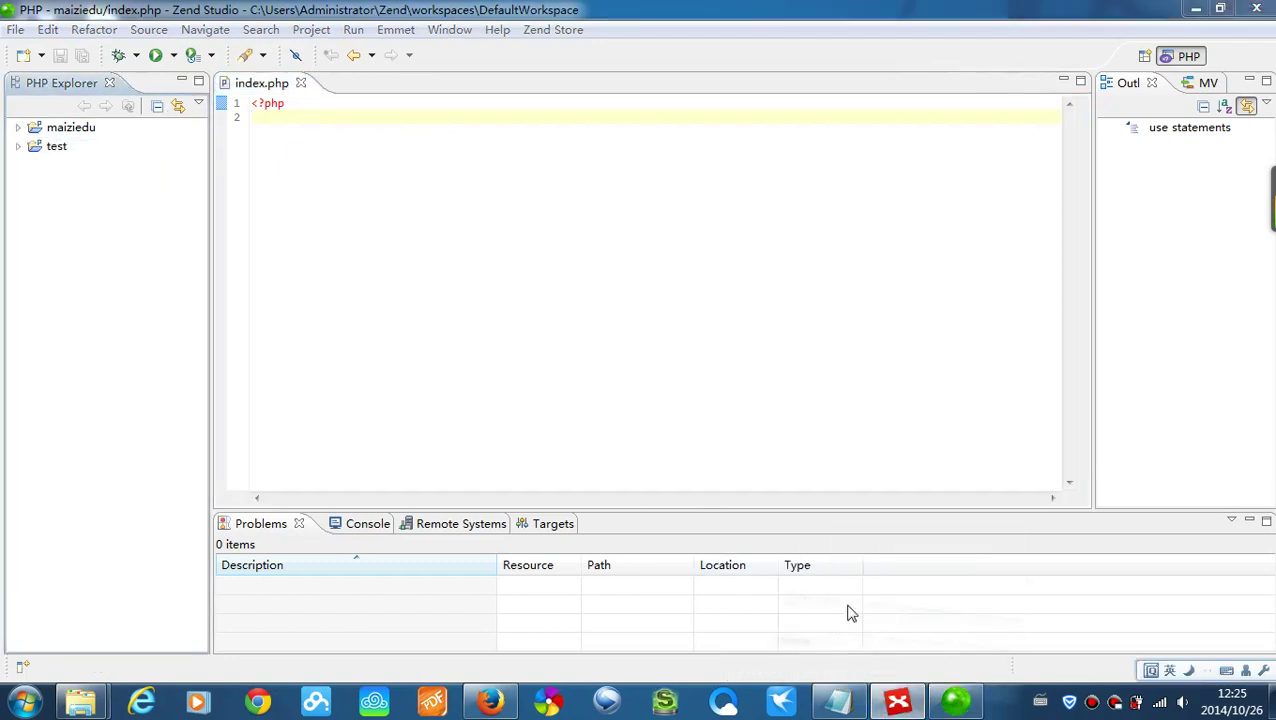
{"action": "left_click", "coordinate": [455, 270]}
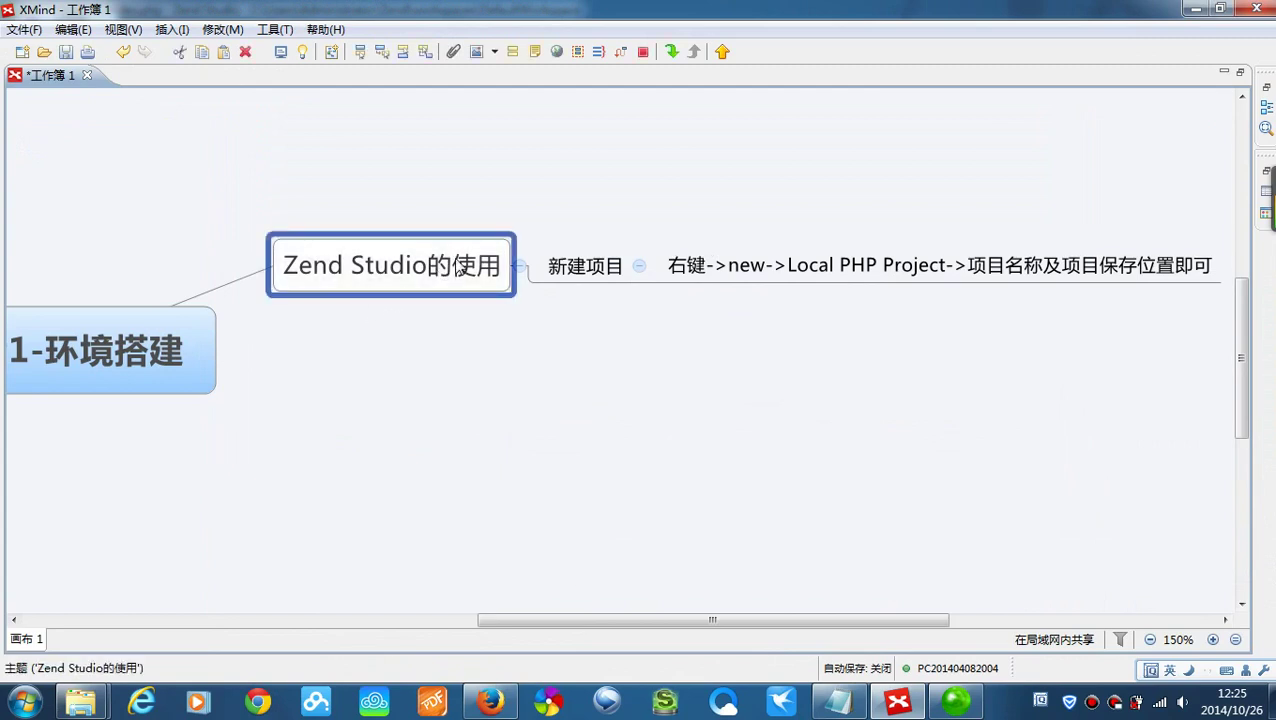
{"action": "key", "text": "Tab"}
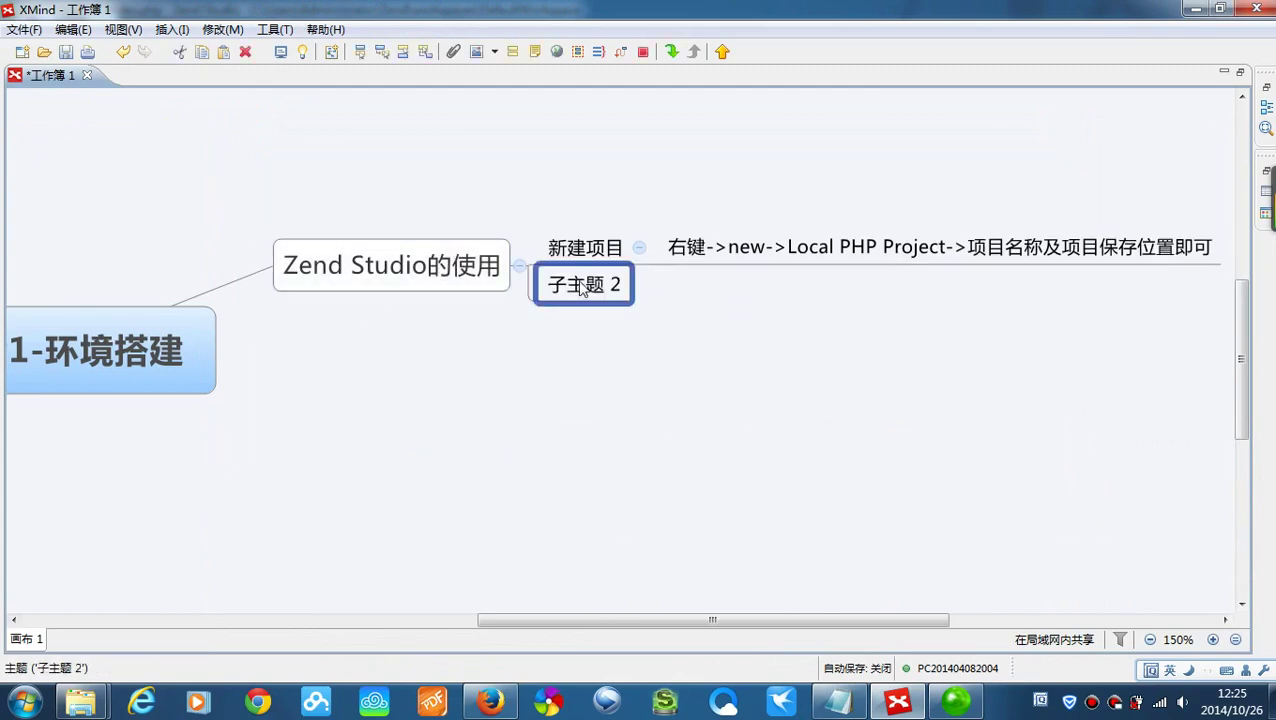
{"action": "key", "text": "F2"}
{"action": "type", "text": "xiu"}
{"action": "key", "text": "BackSpace"}
{"action": "key", "text": "BackSpace"}
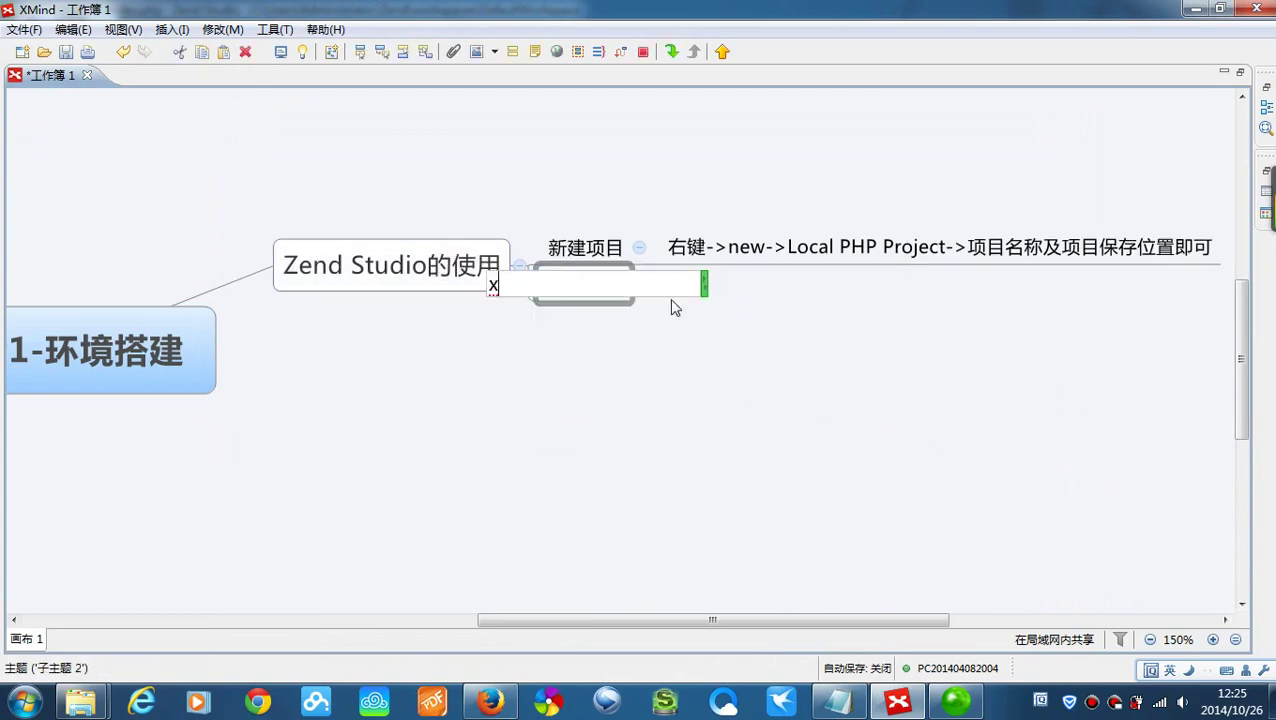
{"action": "type", "text": "igai"}
{"action": "key", "text": "BackSpace"}
{"action": "key", "text": "BackSpace"}
{"action": "key", "text": "BackSpace"}
{"action": "type", "text": "u"}
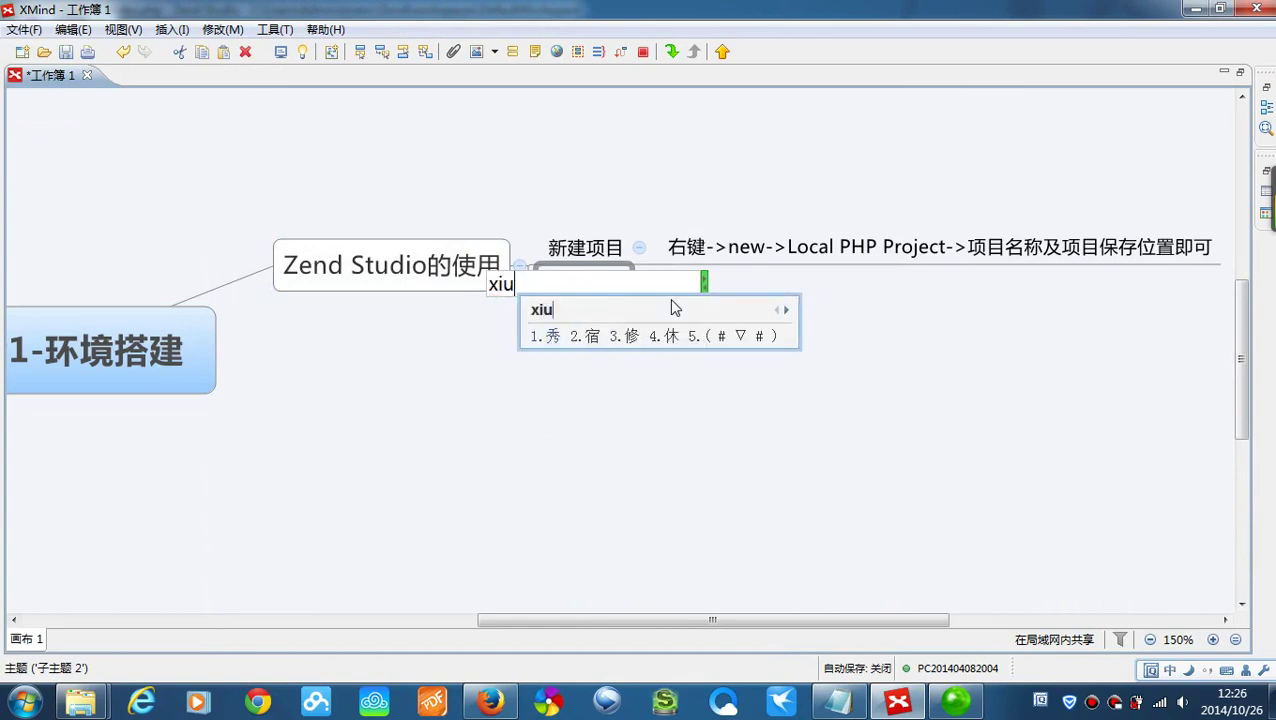
{"action": "type", "text": "gai"}
{"action": "key", "text": "space"}
{"action": "type", "text": "bia"}
{"action": "key", "text": "BackSpace"}
{"action": "key", "text": "BackSpace"}
{"action": "key", "text": "BackSpace"}
{"action": "type", "text": "xiangmu"}
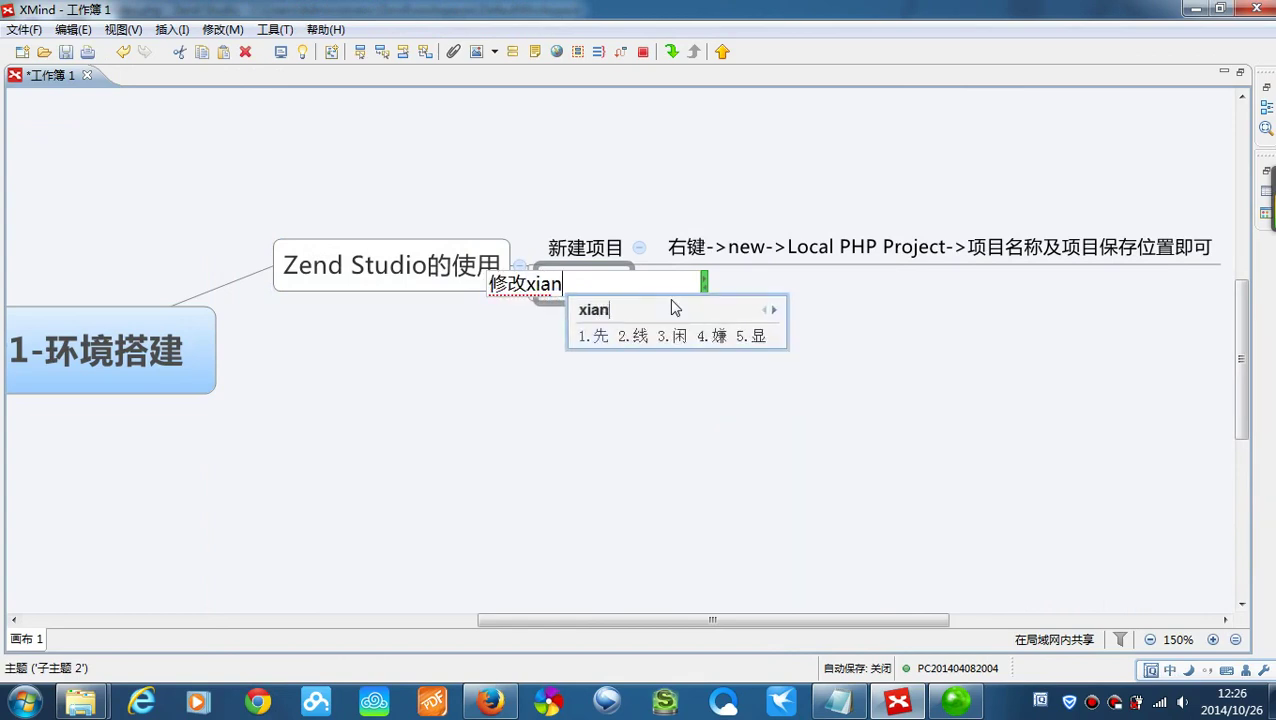
{"action": "key", "text": "space"}
{"action": "type", "text": "de"}
{"action": "key", "text": "space"}
{"action": "type", "text": "bianma"}
{"action": "key", "text": "space"}
{"action": "type", "text": "fangshi"}
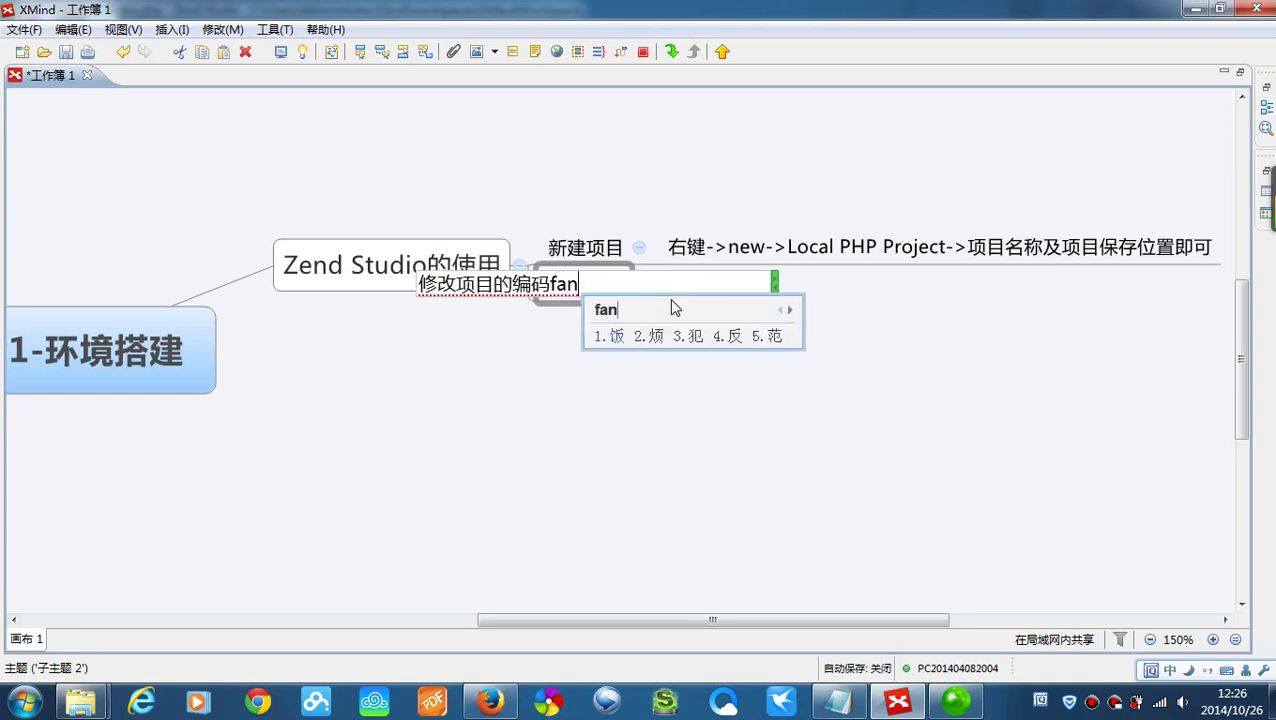
{"action": "key", "text": "space"}
{"action": "key", "text": "Return"}
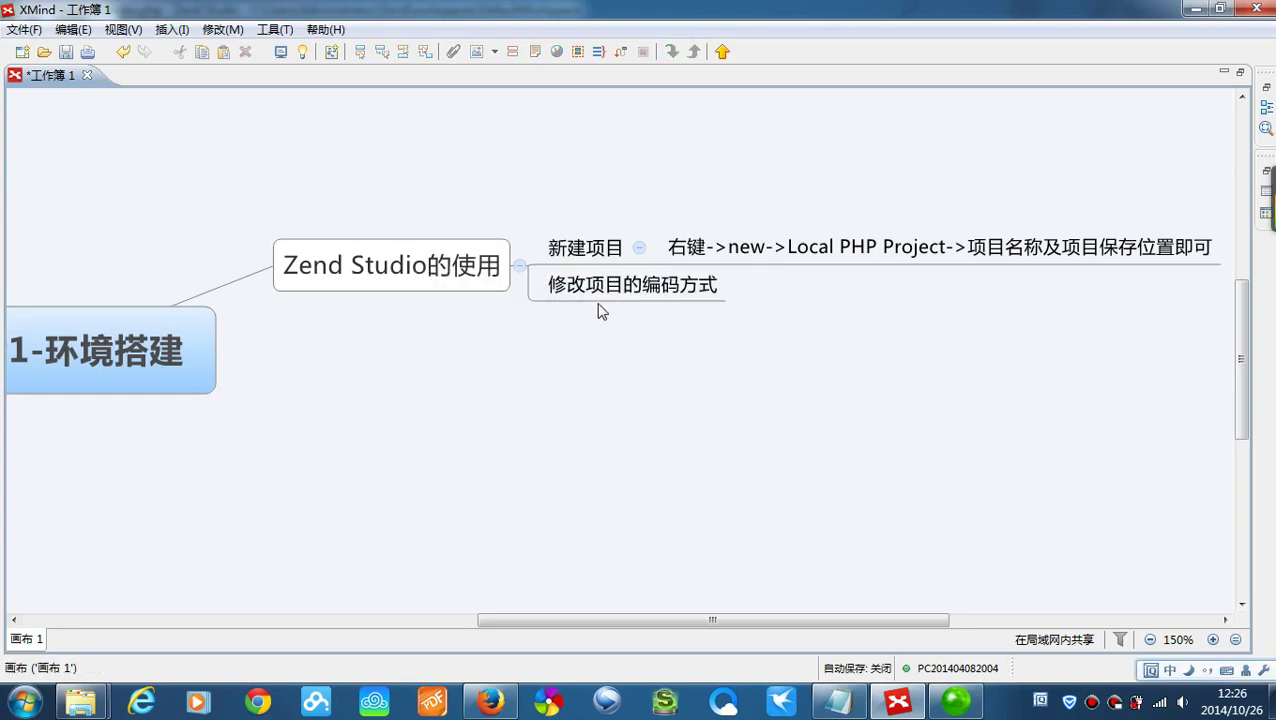
- Add a subtopic under "修改项目的编码方式" and enter the text "右键项目->properitites"
{"action": "key", "text": "Tab"}
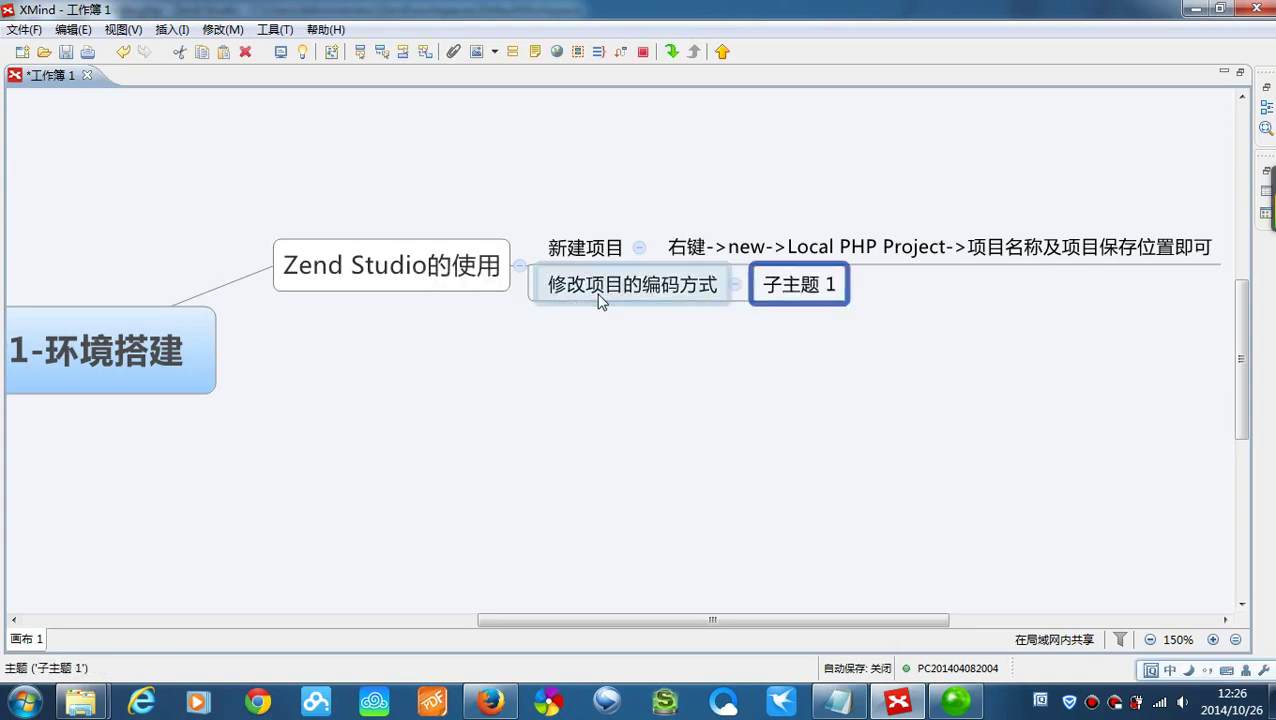
{"action": "double_click", "coordinate": [820, 295]}
{"action": "type", "text": "youjian"}
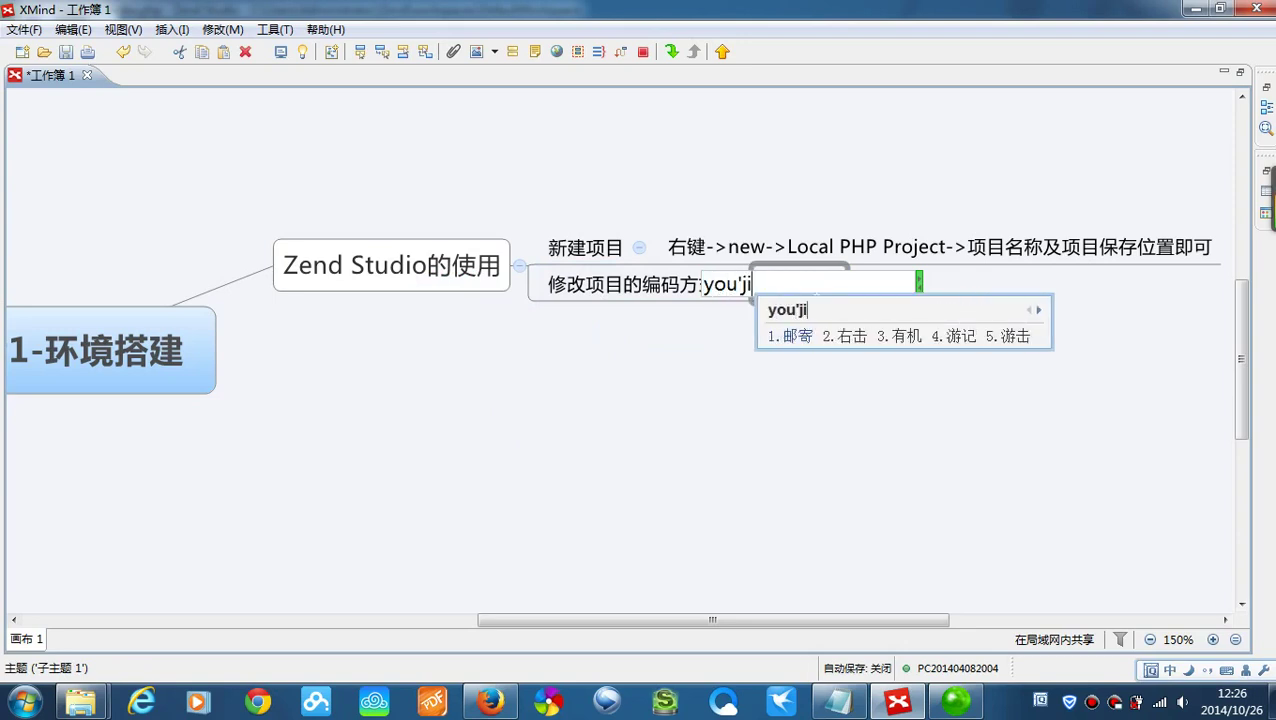
{"action": "key", "text": "space"}
{"action": "key", "text": "BackSpace"}
{"action": "key", "text": "BackSpace"}
{"action": "type", "text": "youjian"}
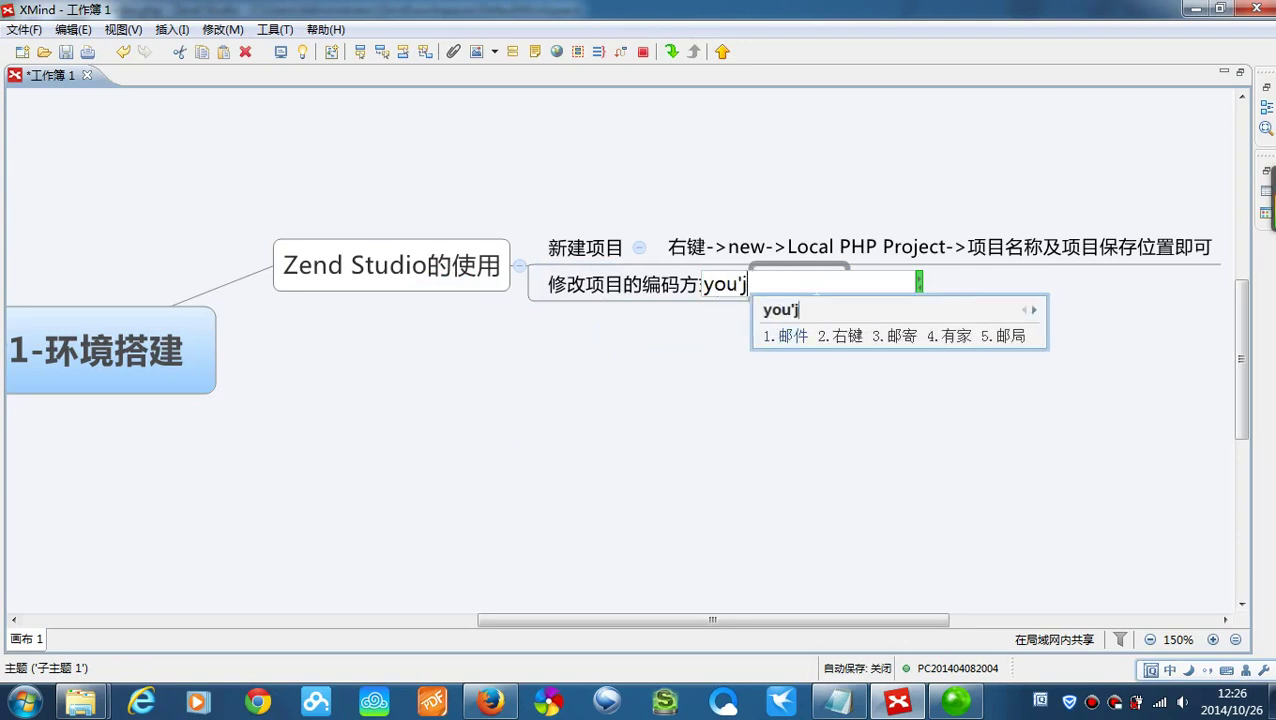
{"action": "type", "text": "2xiangmu"}
{"action": "key", "text": "space"}
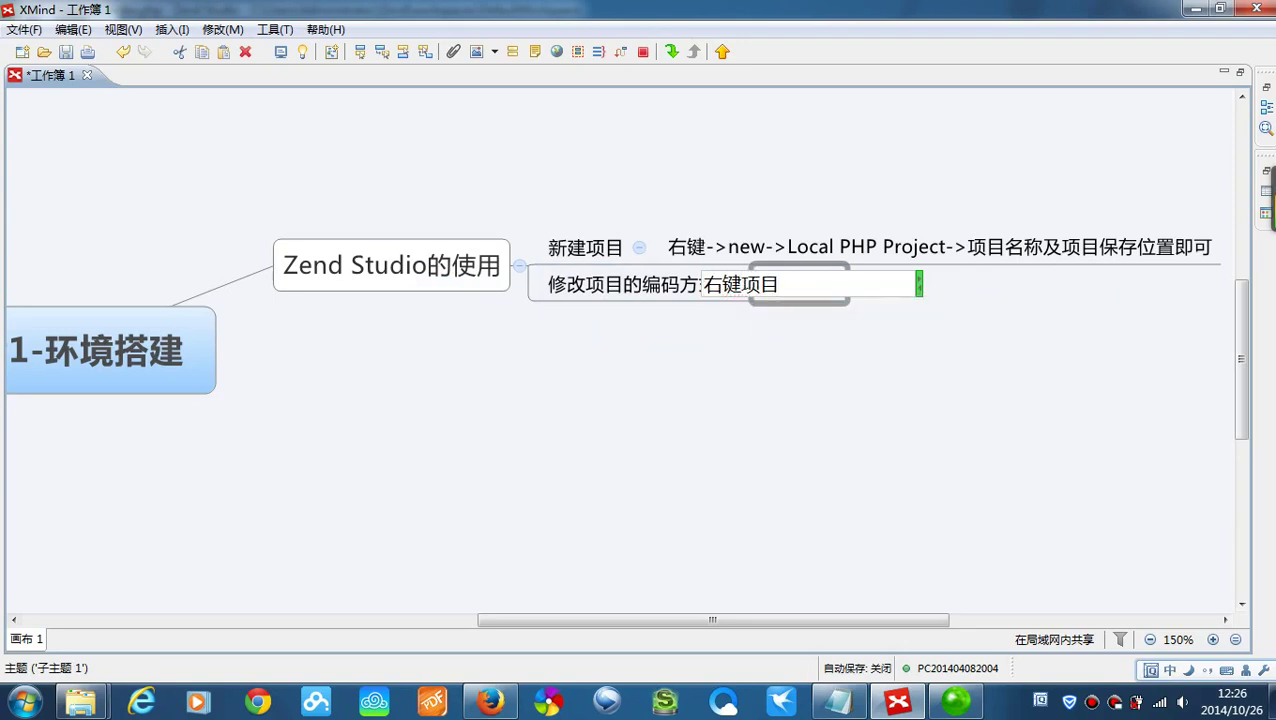
{"action": "type", "text": "->p"}
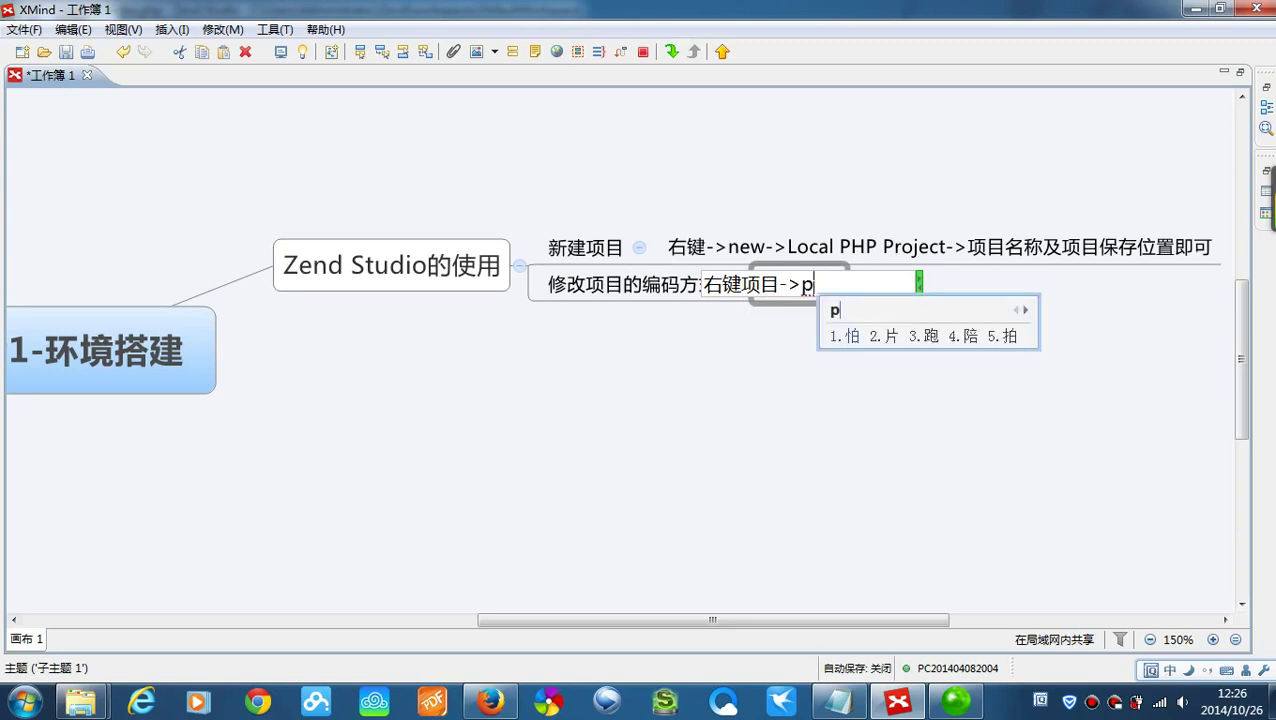
{"action": "type", "text": "'ro"}
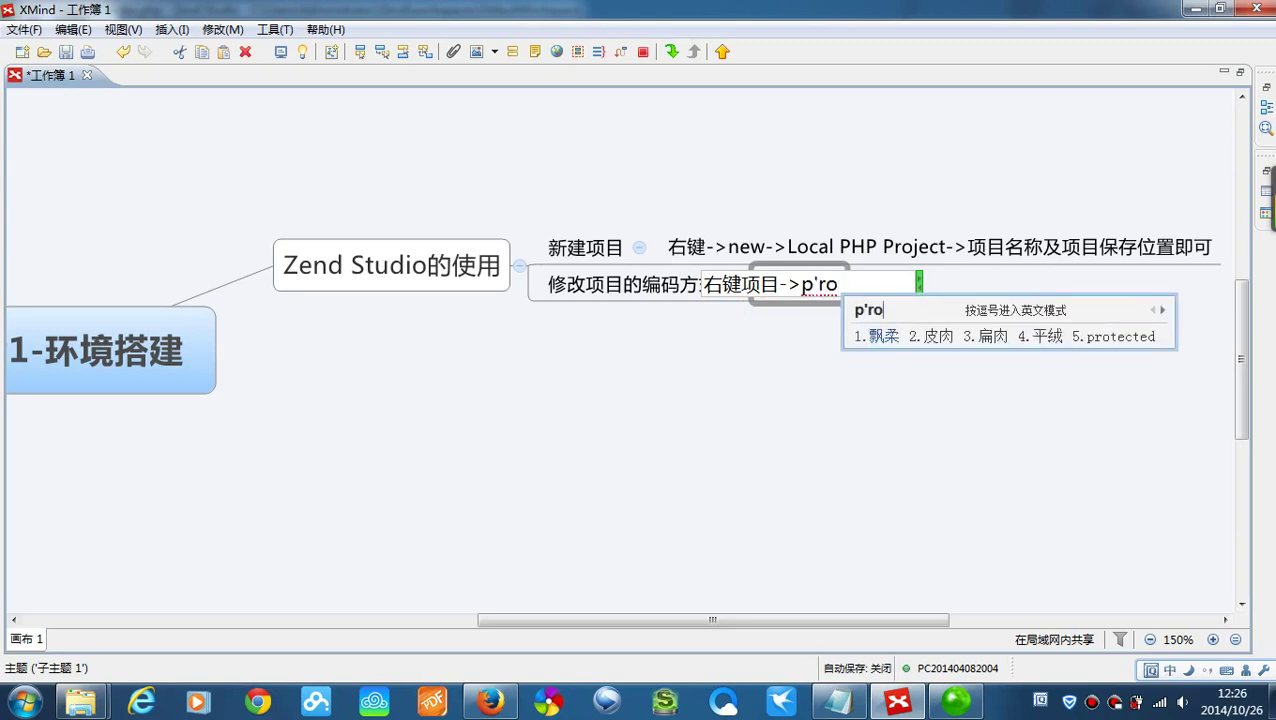
{"action": "type", "text": "p'e'ri"}
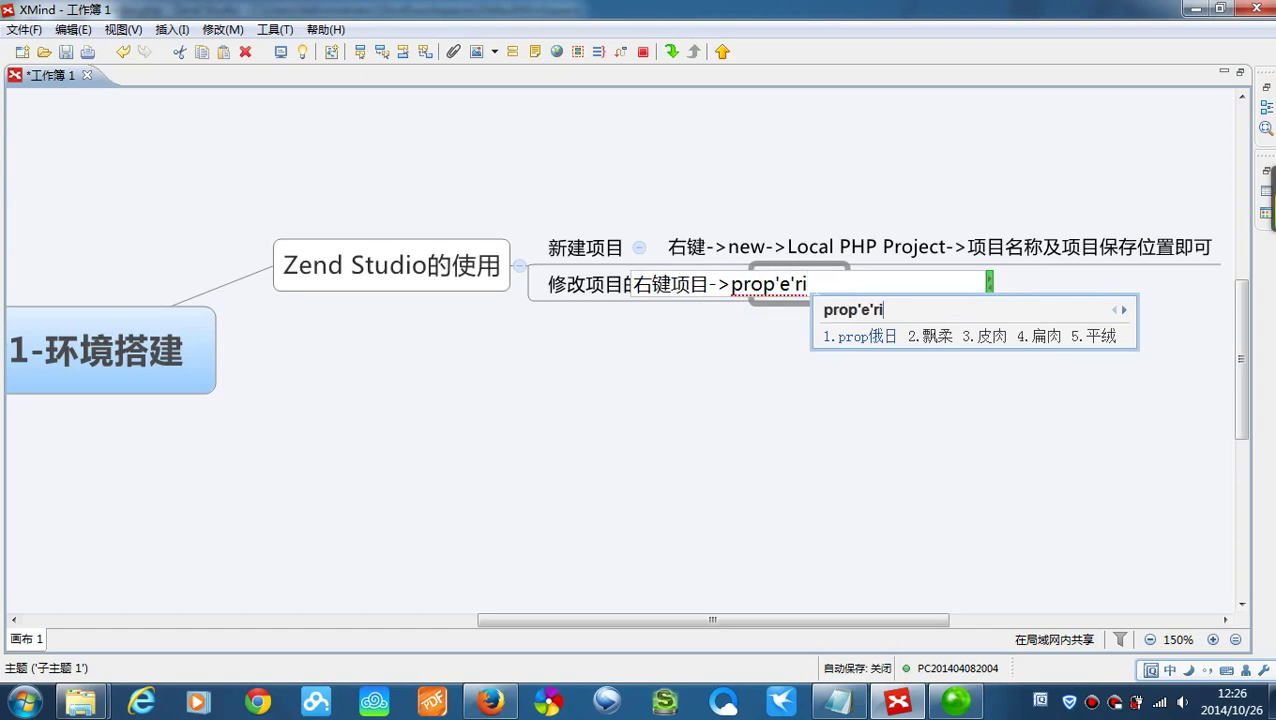
{"action": "key", "text": "BackSpace"}
{"action": "type", "text": "itites"}
{"action": "key", "text": "Return"}
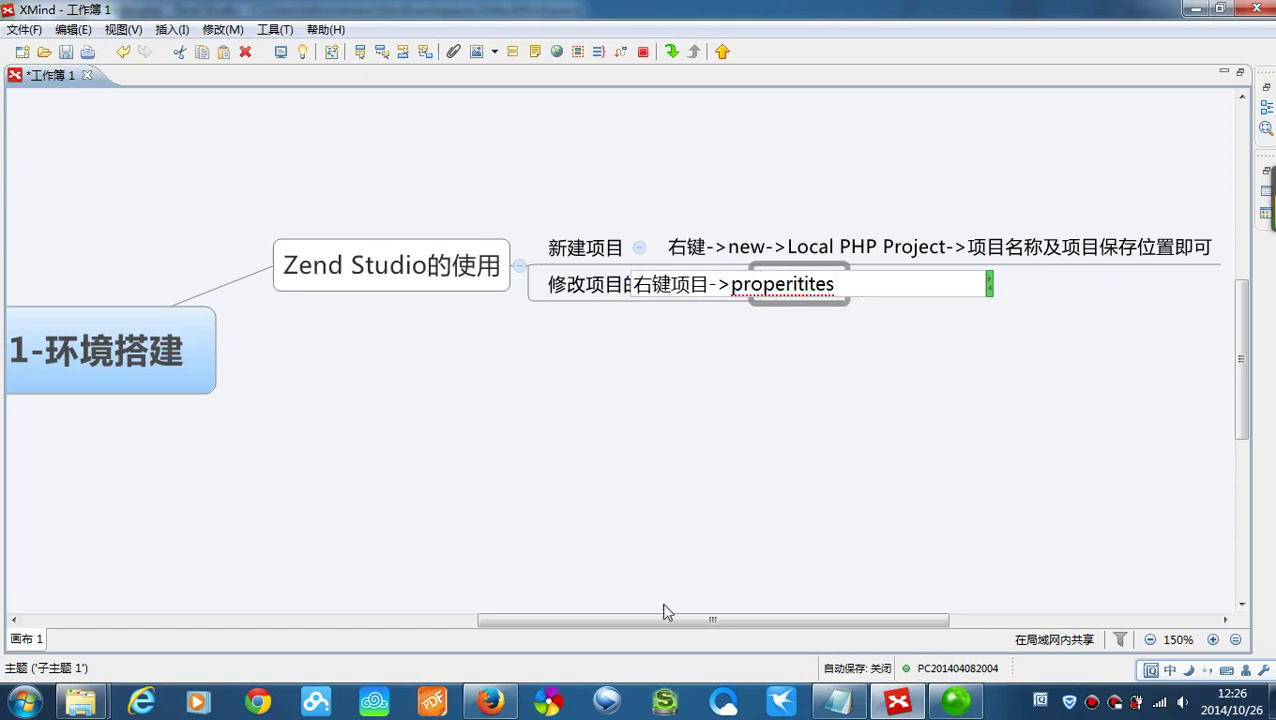
- Switch to Zend Studio and try to set the test project's text file encoding to UTF-8 in its properties
{"action": "left_click", "coordinate": [955, 700]}
{"action": "right_click", "coordinate": [50, 147]}
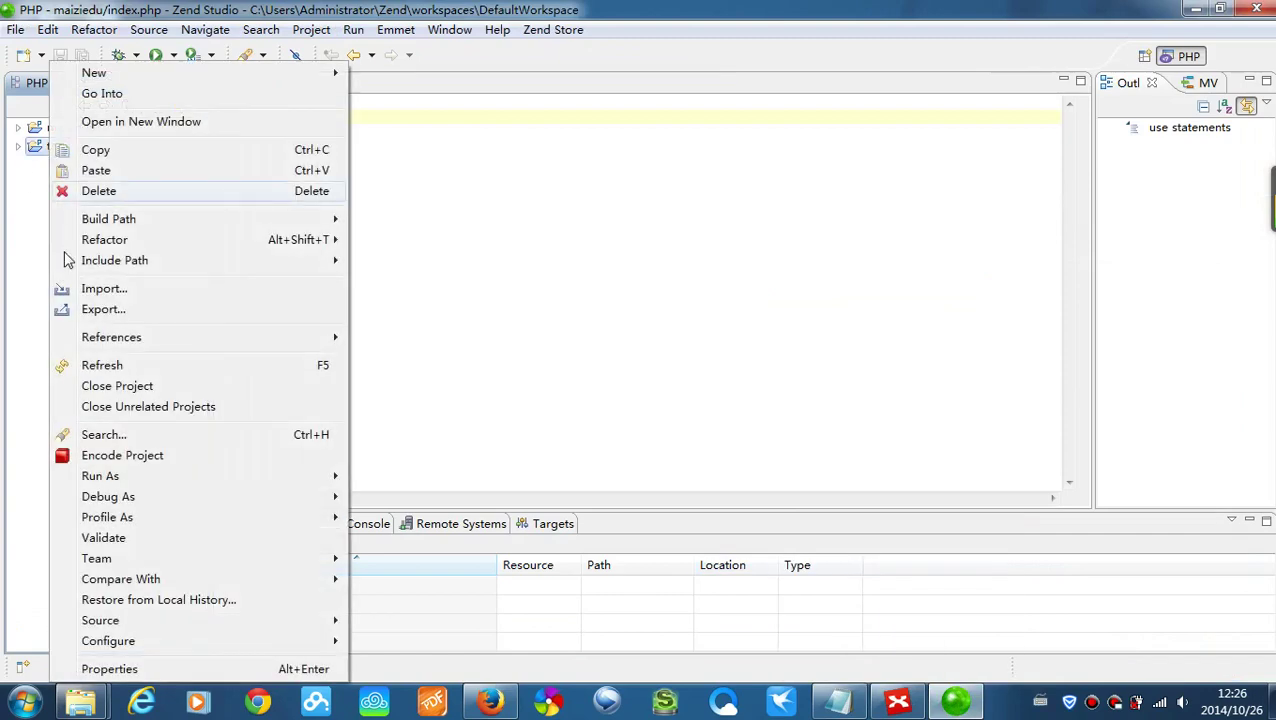
{"action": "left_click", "coordinate": [158, 676]}
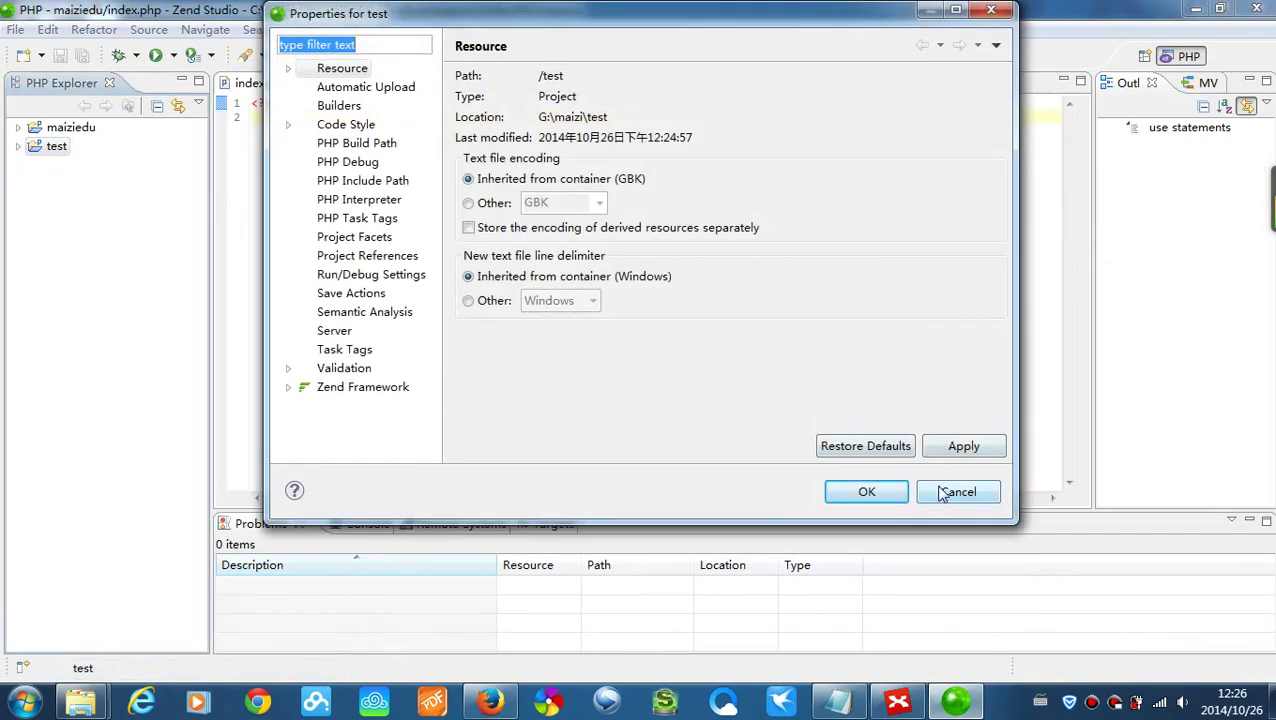
{"action": "left_click", "coordinate": [496, 204]}
{"action": "left_click", "coordinate": [599, 203]}
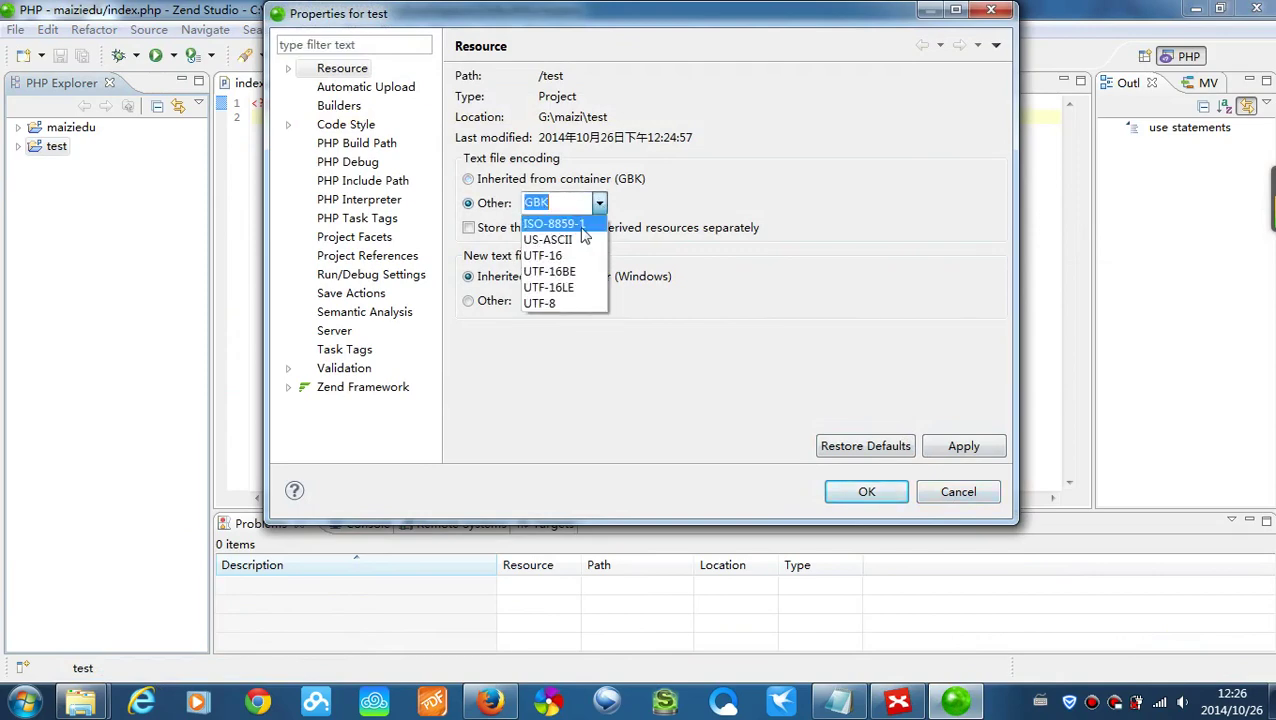
{"action": "left_click", "coordinate": [557, 305]}
{"action": "left_click", "coordinate": [970, 492]}
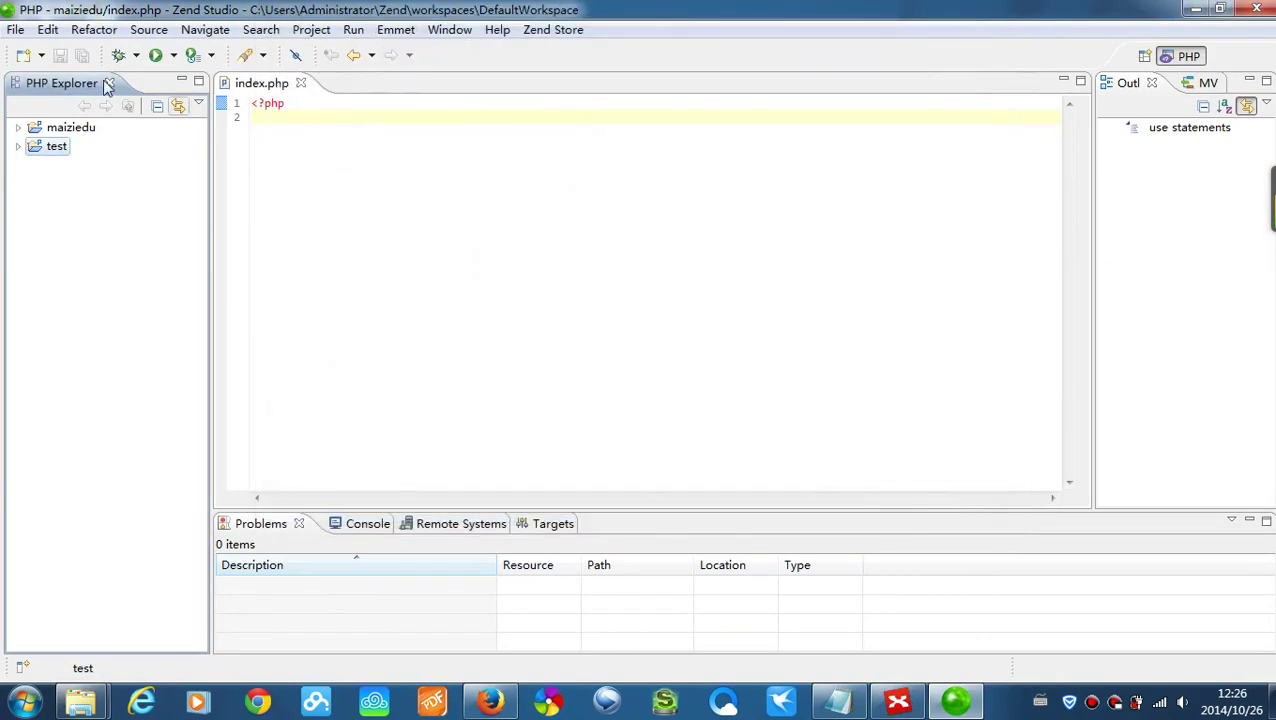
- Check the project's context commands for the Properties name, switch to XMind and correct "properitites" to "properties" in the encoding subtopic
{"action": "right_click", "coordinate": [55, 150]}
{"action": "mouse_move", "coordinate": [82, 343]}
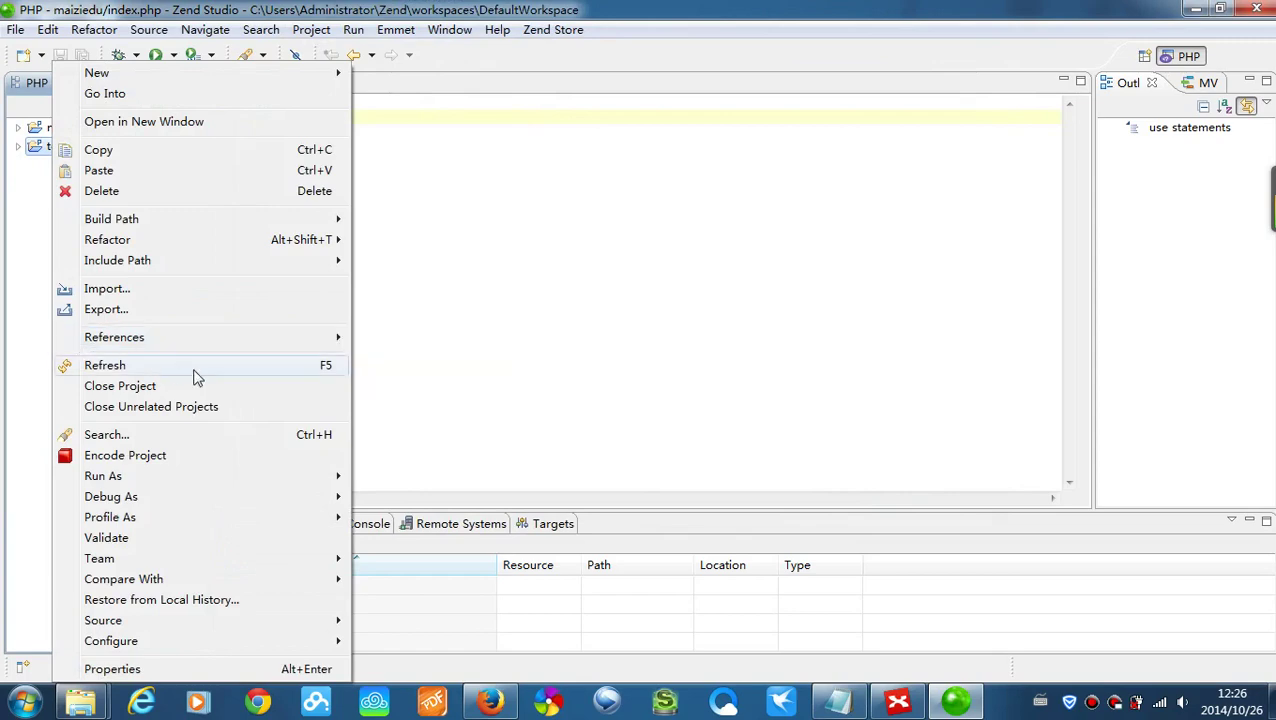
{"action": "left_click", "coordinate": [686, 366]}
{"action": "left_click", "coordinate": [900, 703]}
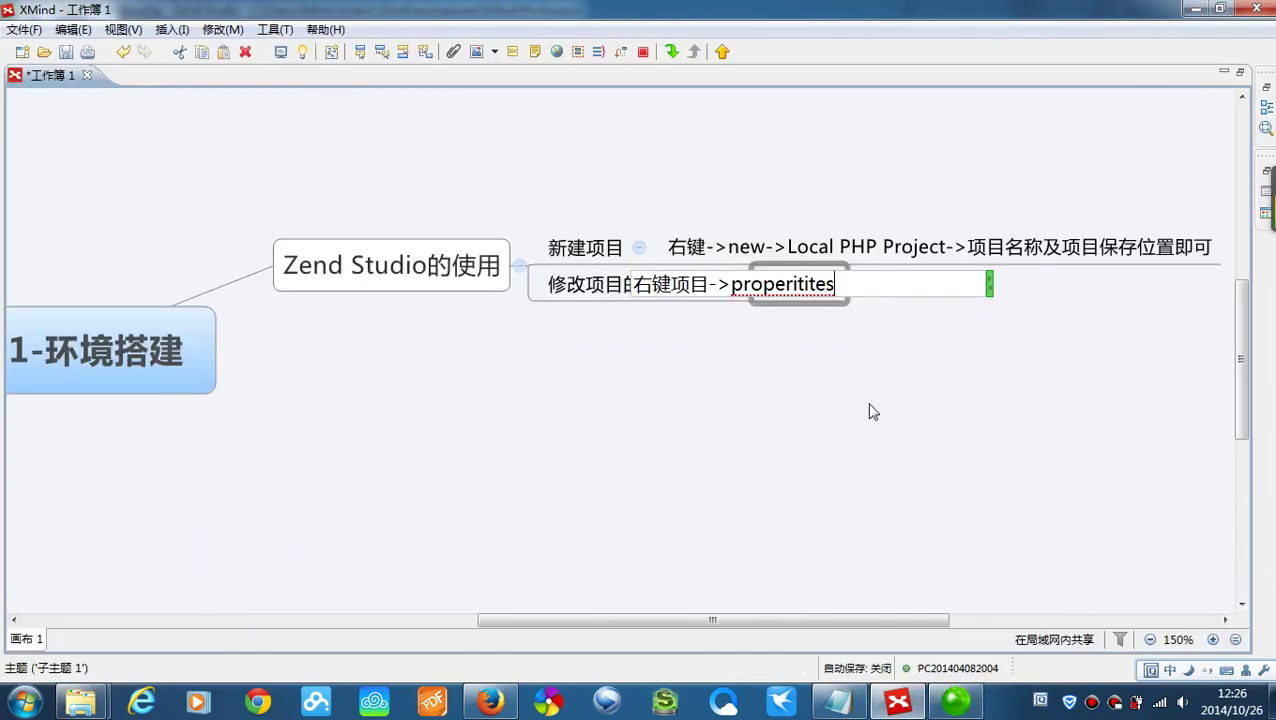
{"action": "key", "text": "BackSpace"}
{"action": "key", "text": "BackSpace"}
{"action": "key", "text": "BackSpace"}
{"action": "key", "text": "BackSpace"}
{"action": "type", "text": "ties"}
{"action": "key", "text": "Return"}
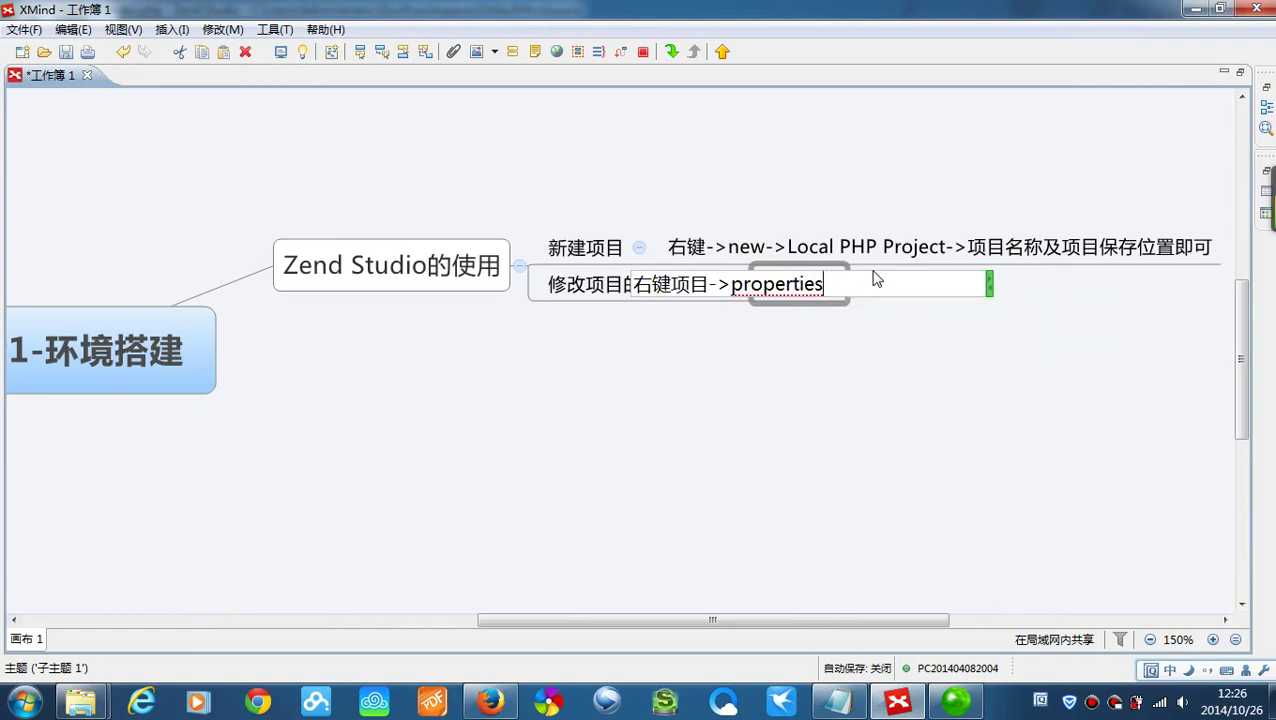
- Append "->utf-8" to the subtopic under "修改项目的编码方式" and finish editing it
{"action": "type", "text": "->Ut"}
{"action": "key", "text": "BackSpace"}
{"action": "key", "text": "BackSpace"}
{"action": "type", "text": "ut"}
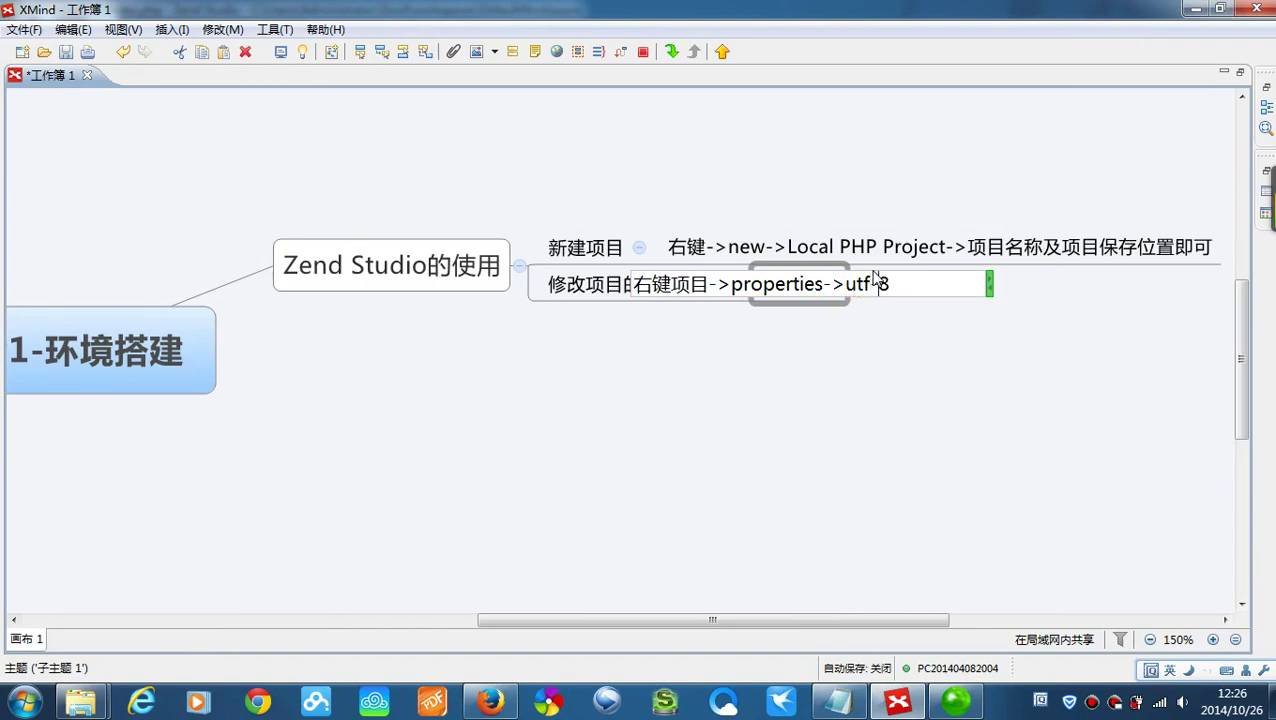
{"action": "type", "text": "f-8"}
{"action": "key", "text": "Return"}
{"action": "left_click", "coordinate": [892, 344]}
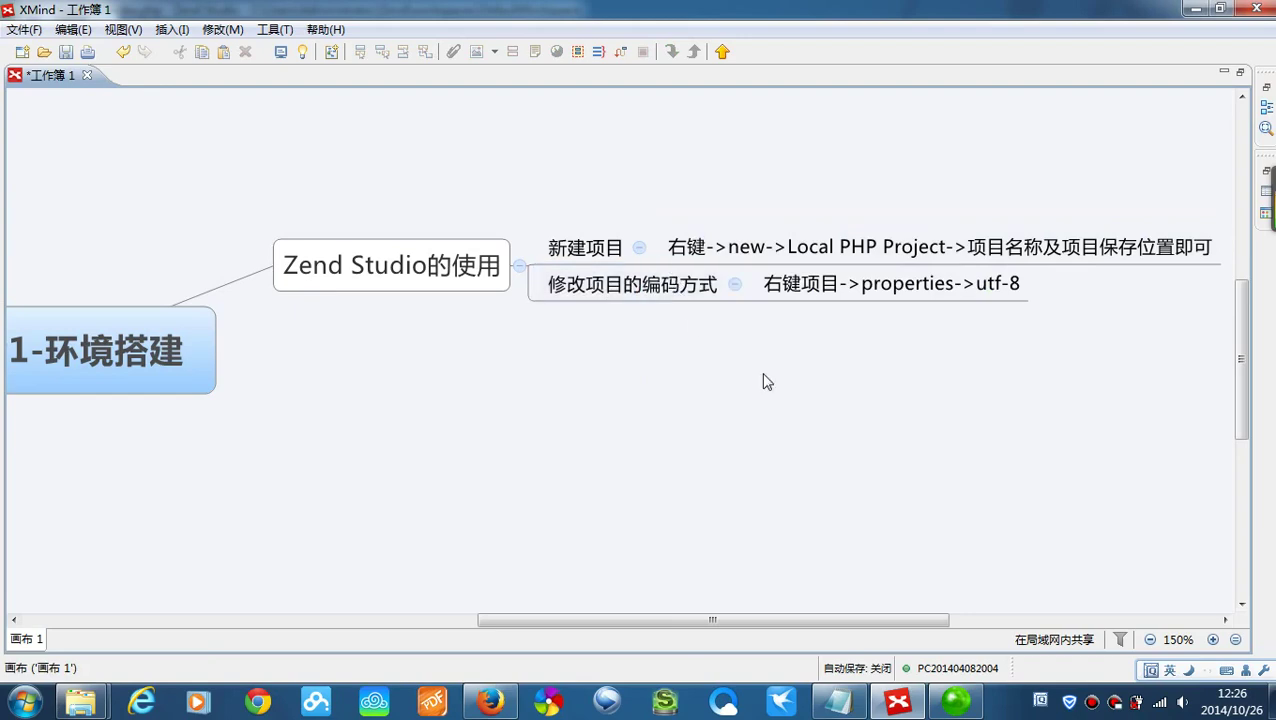
- Return to Zend Studio and delete the test project, including its contents on disk
{"action": "left_click", "coordinate": [1196, 9]}
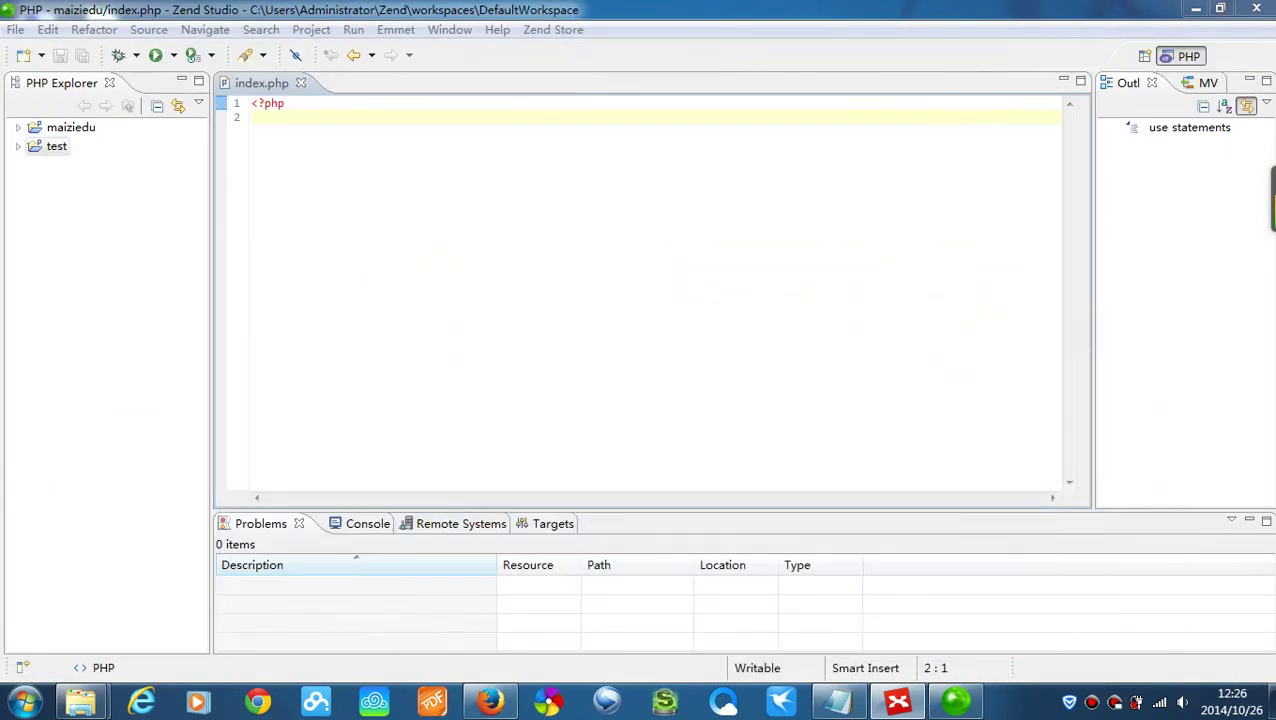
{"action": "right_click", "coordinate": [40, 150]}
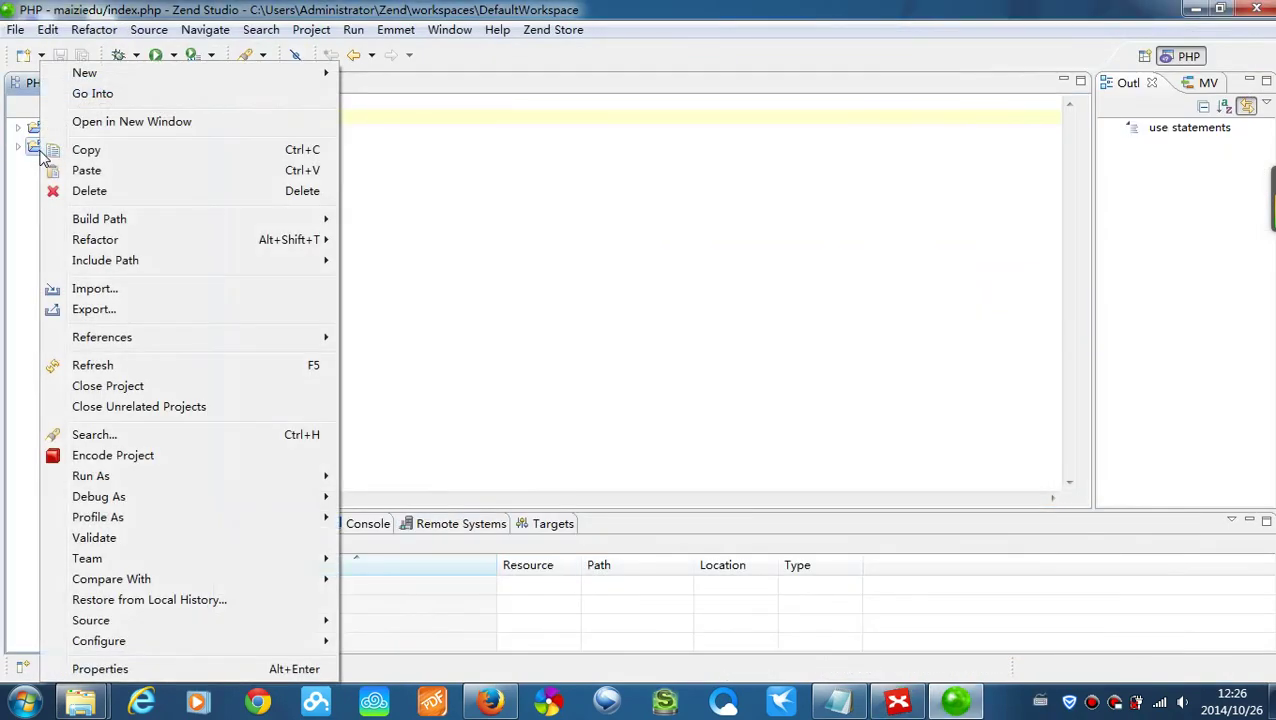
{"action": "left_click", "coordinate": [92, 191]}
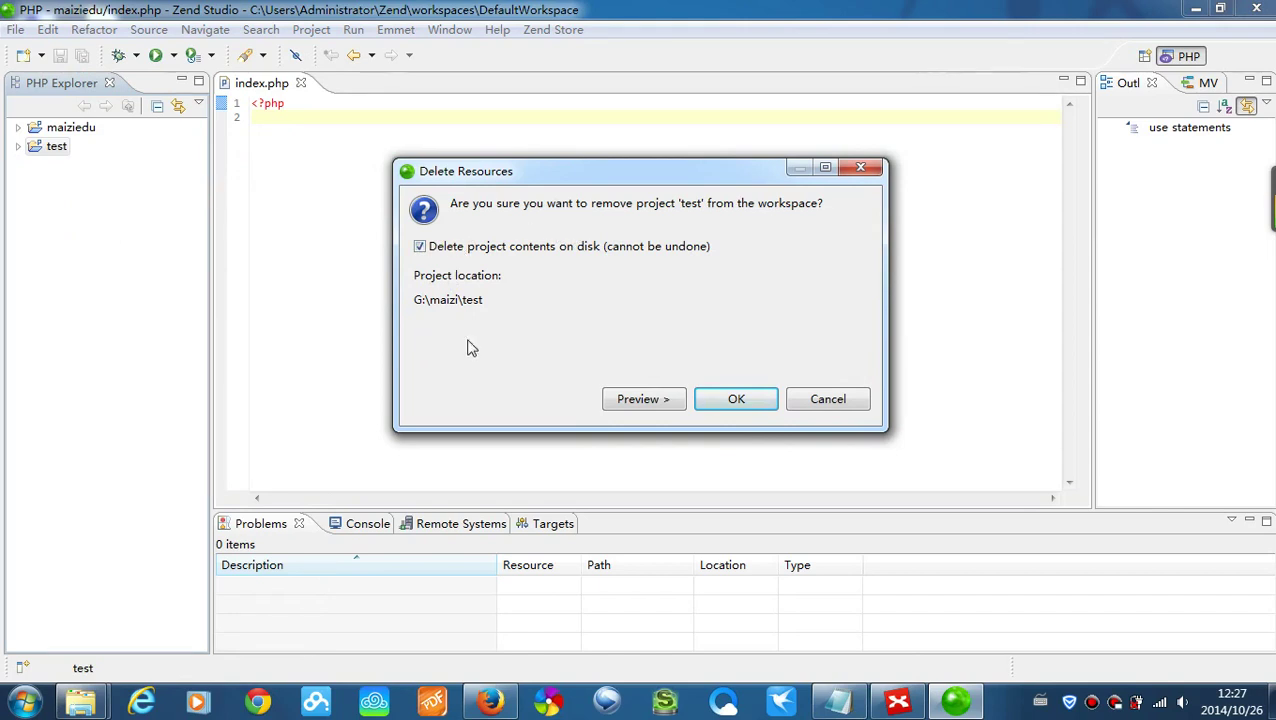
{"action": "left_click", "coordinate": [737, 401]}
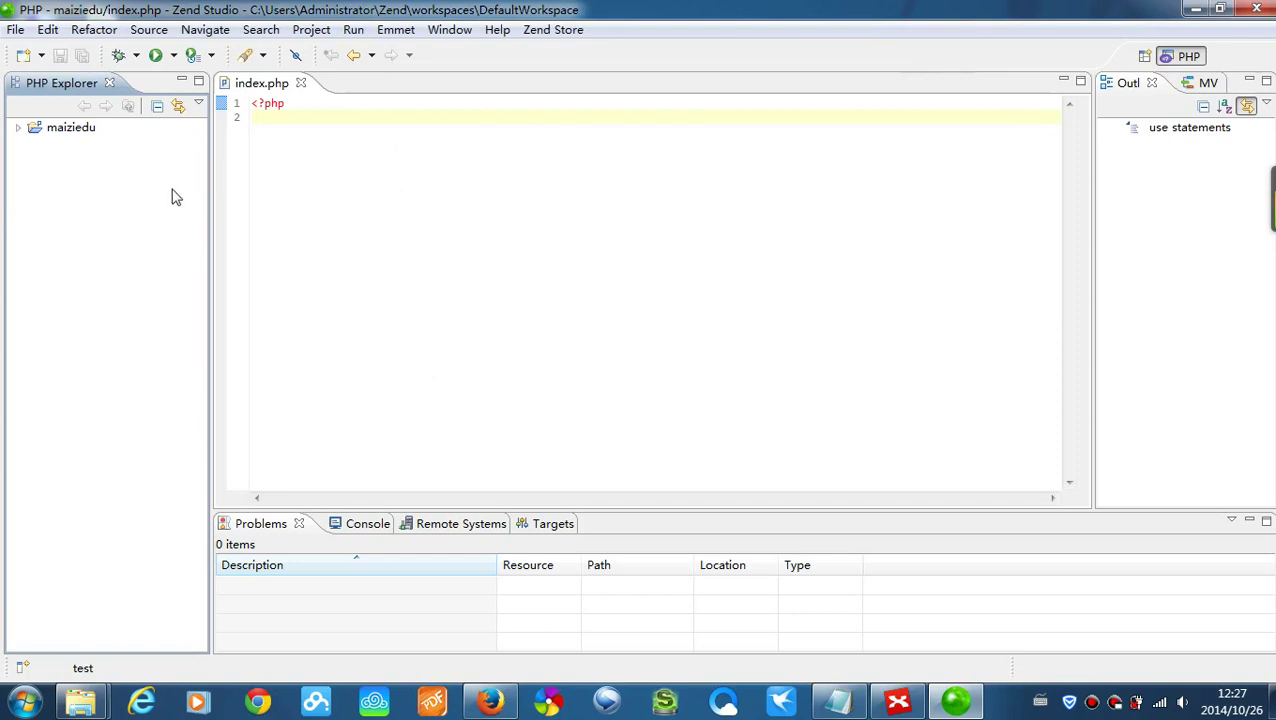
{"action": "left_click", "coordinate": [252, 117]}
{"action": "left_click", "coordinate": [256, 103]}
{"action": "left_click", "coordinate": [252, 117]}
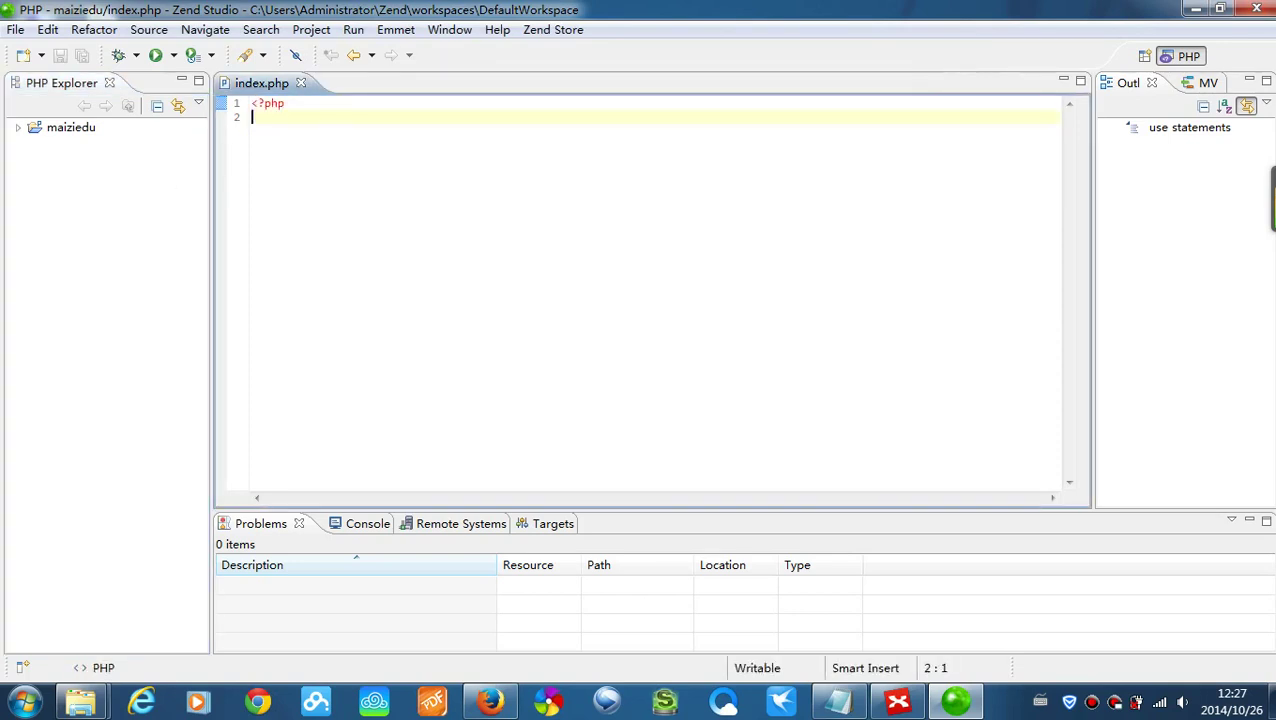
{"action": "key", "text": "shift+Up"}
{"action": "left_click", "coordinate": [252, 117]}
- Open the Colors and Fonts settings under General > Appearance in the preferences
{"action": "left_click", "coordinate": [449, 30]}
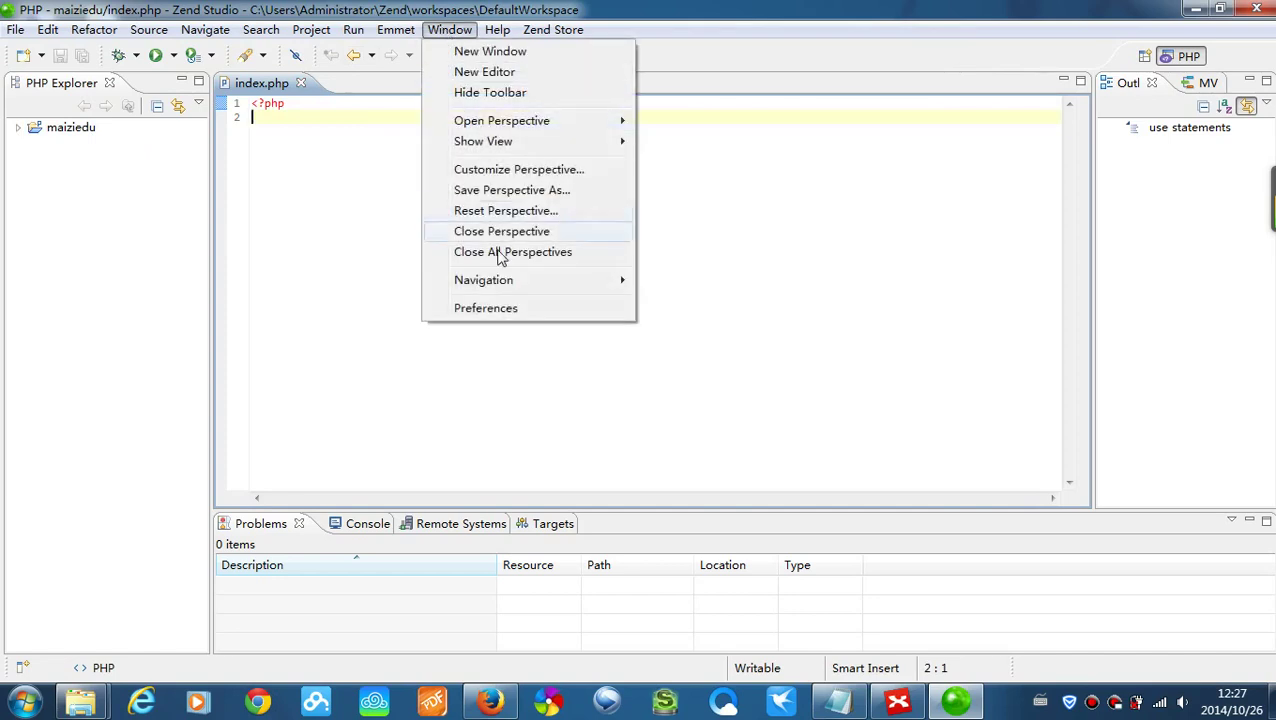
{"action": "left_click", "coordinate": [508, 310]}
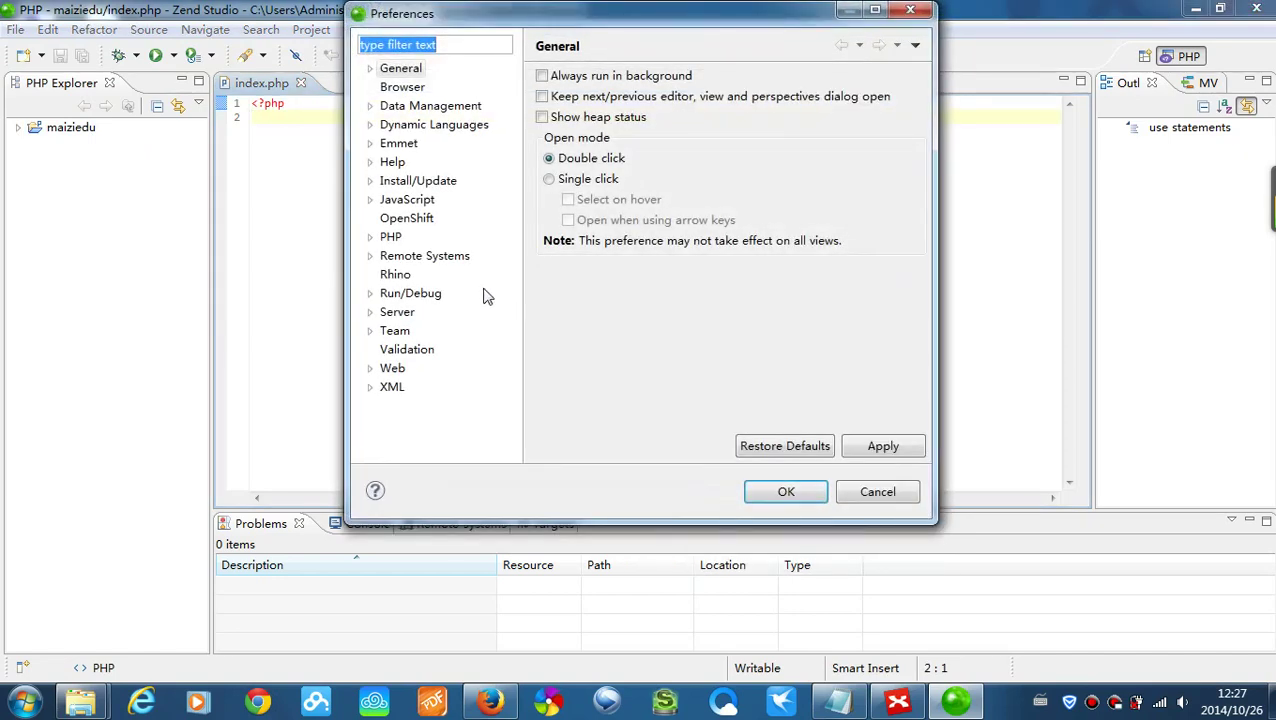
{"action": "left_click", "coordinate": [371, 69]}
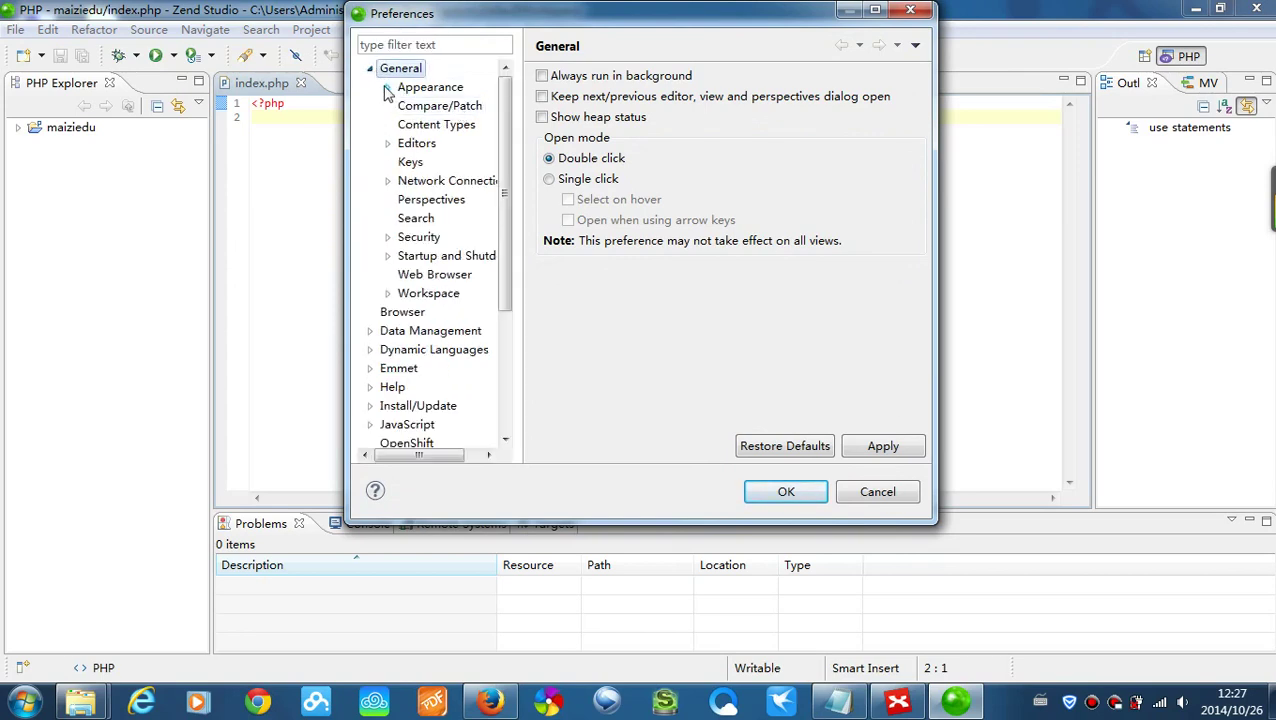
{"action": "left_click", "coordinate": [388, 87]}
{"action": "left_click", "coordinate": [481, 108]}
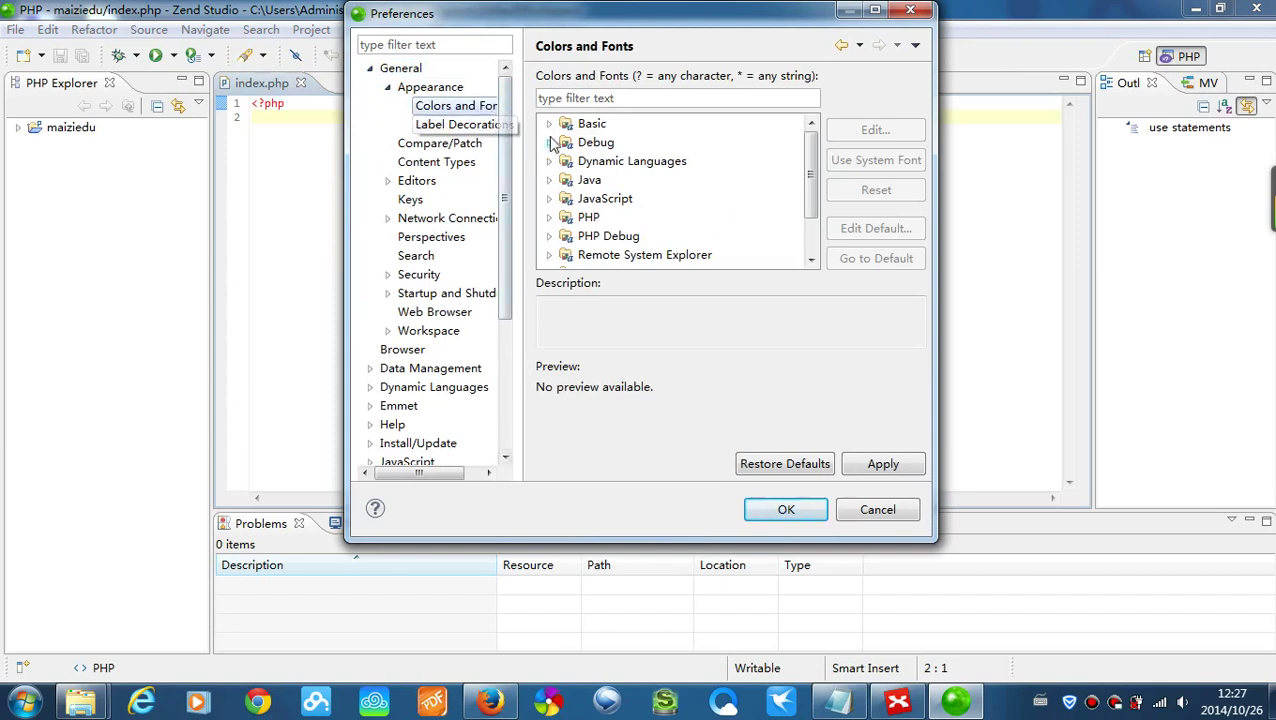
- Set the Basic category's Text Font to Consolas size 20 and accept the preferences
{"action": "left_click", "coordinate": [549, 124]}
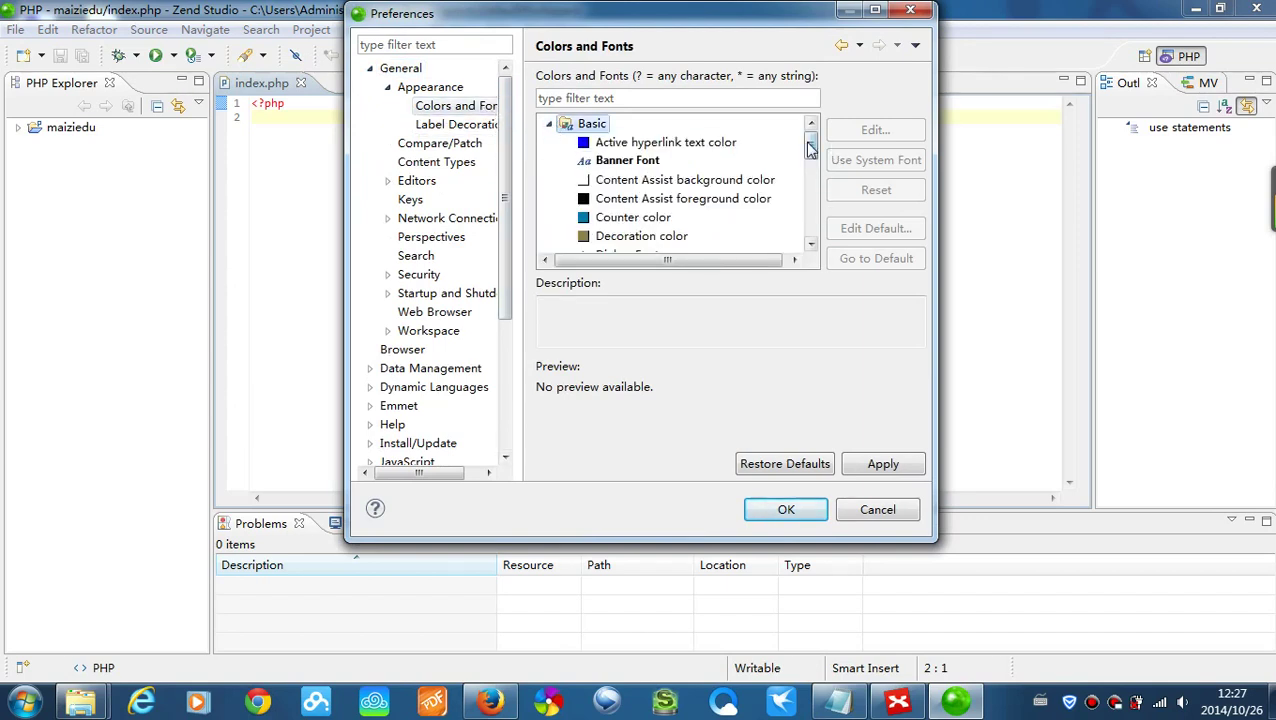
{"action": "left_click_drag", "start_coordinate": [811, 145], "coordinate": [812, 202]}
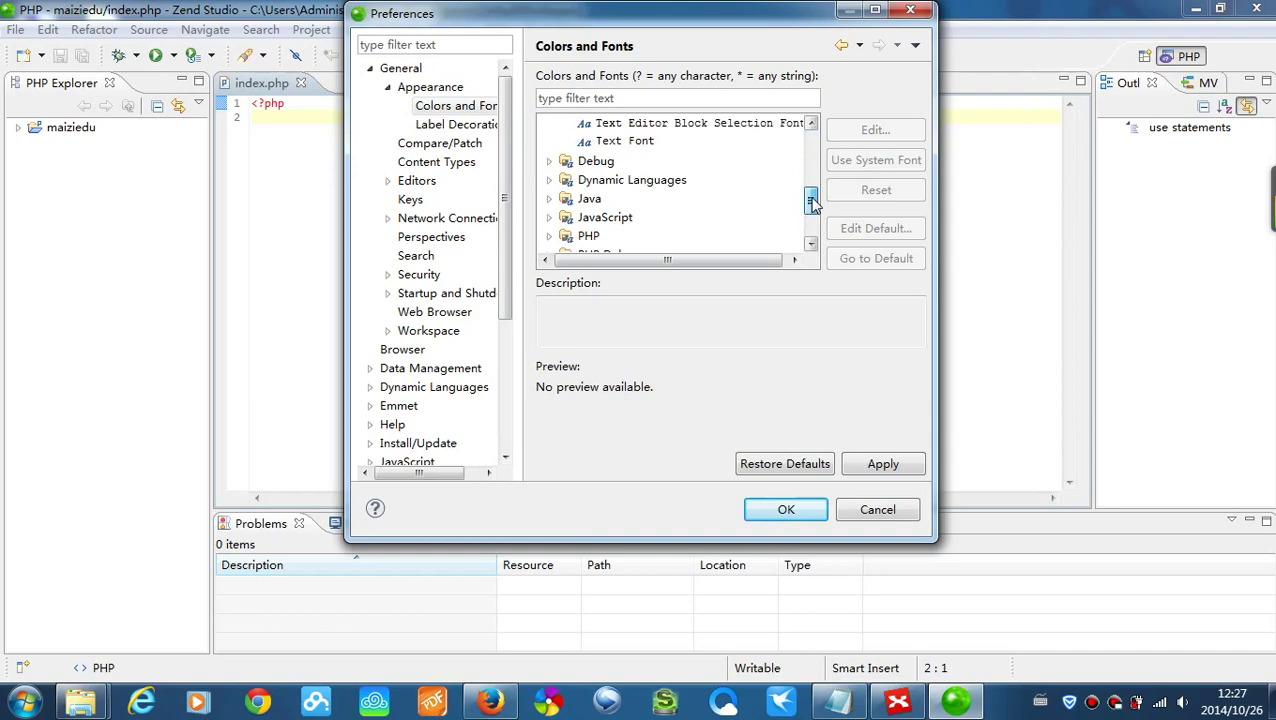
{"action": "left_click", "coordinate": [637, 141]}
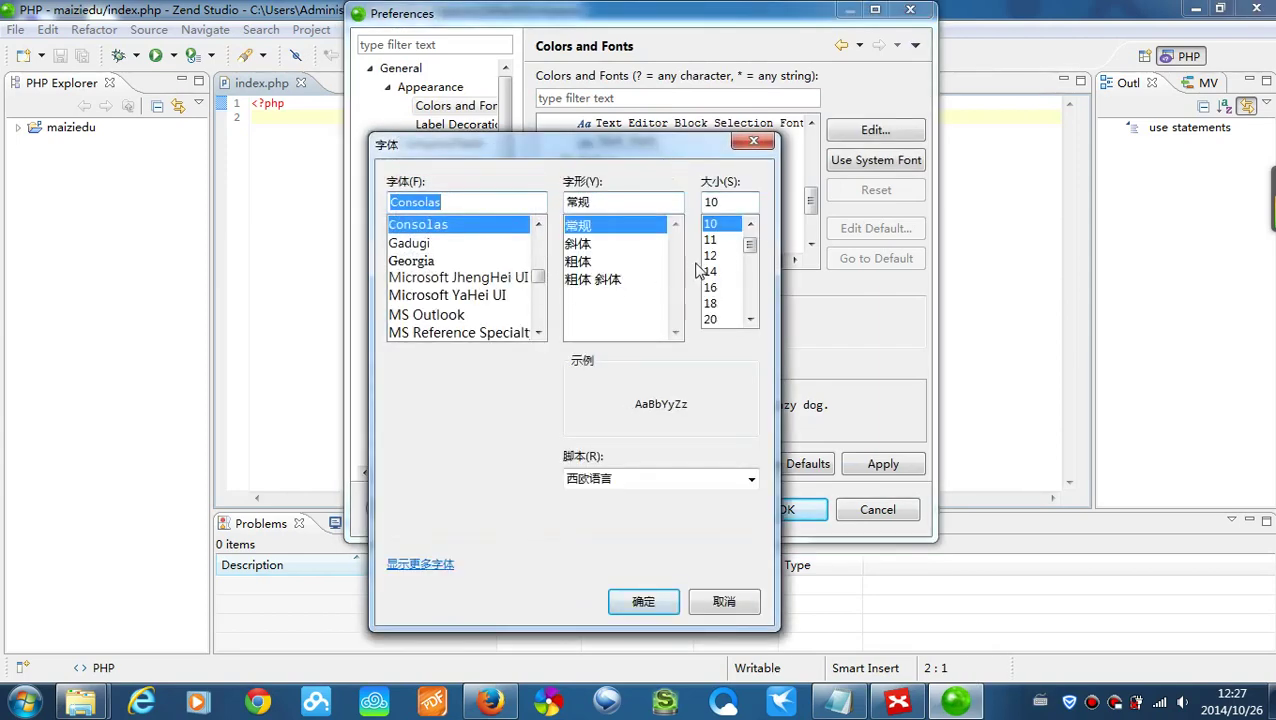
{"action": "left_click", "coordinate": [711, 257]}
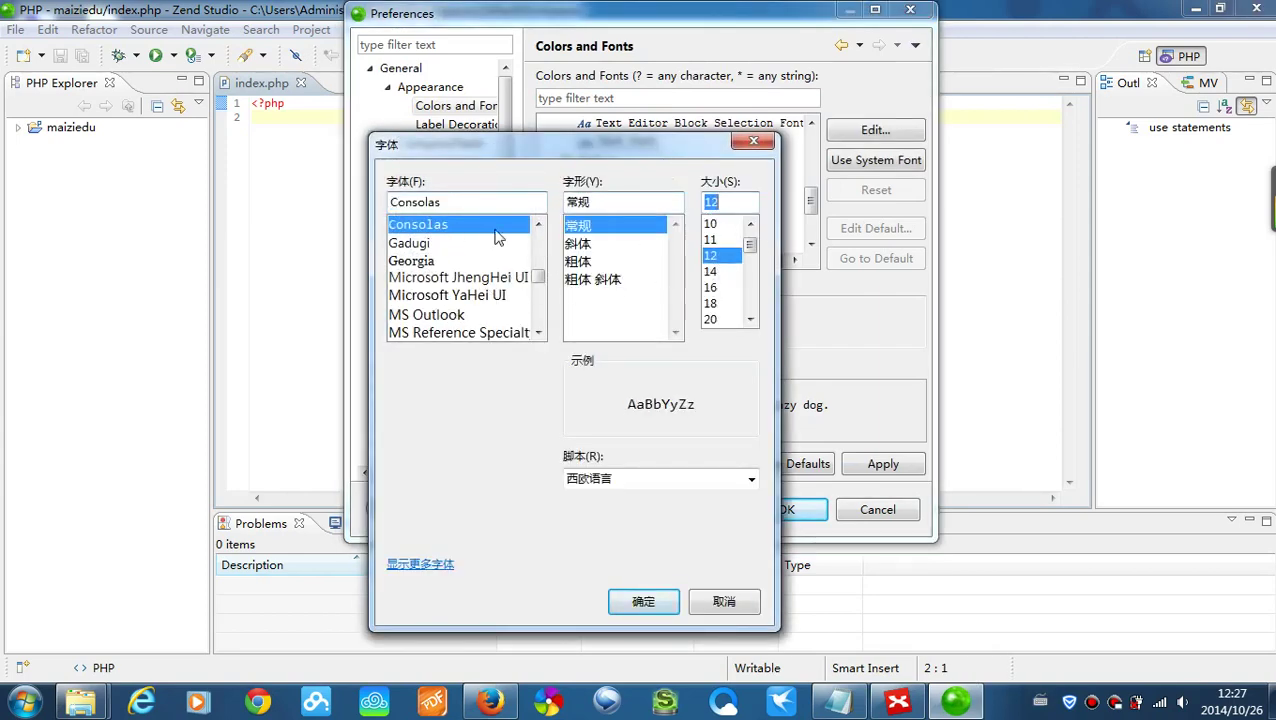
{"action": "left_click", "coordinate": [712, 303]}
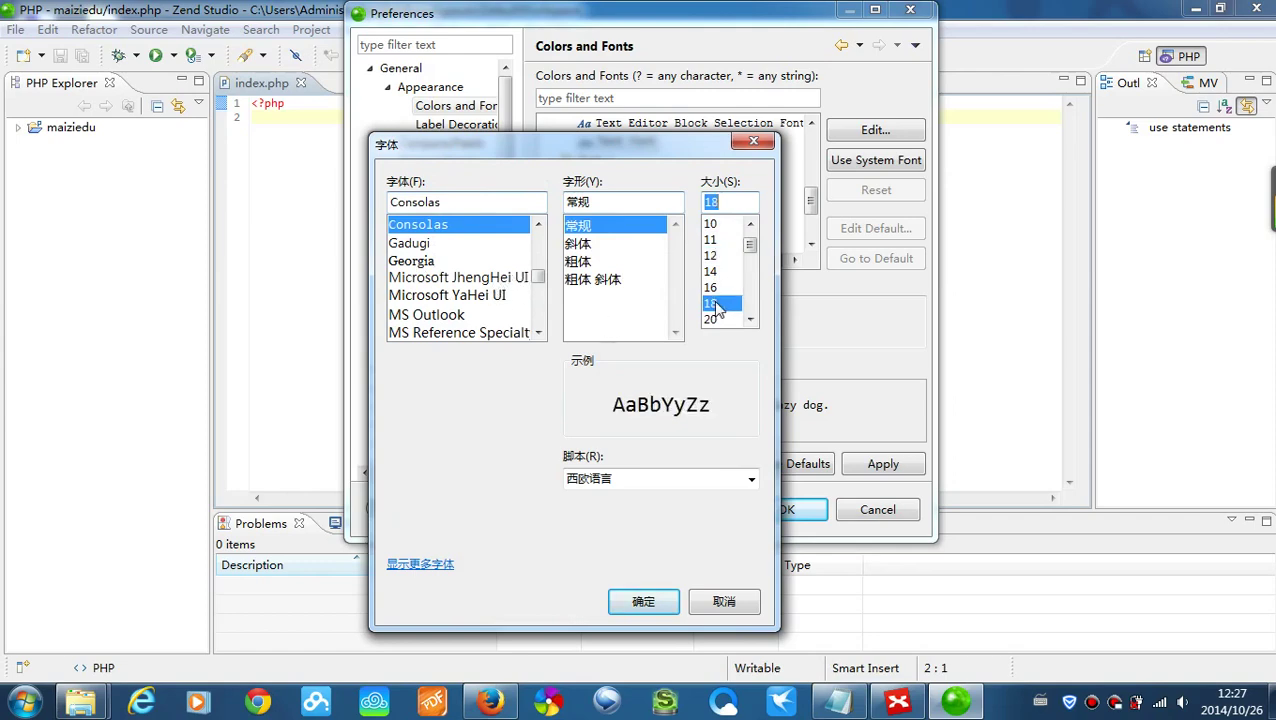
{"action": "left_click", "coordinate": [711, 271]}
{"action": "left_click", "coordinate": [641, 601]}
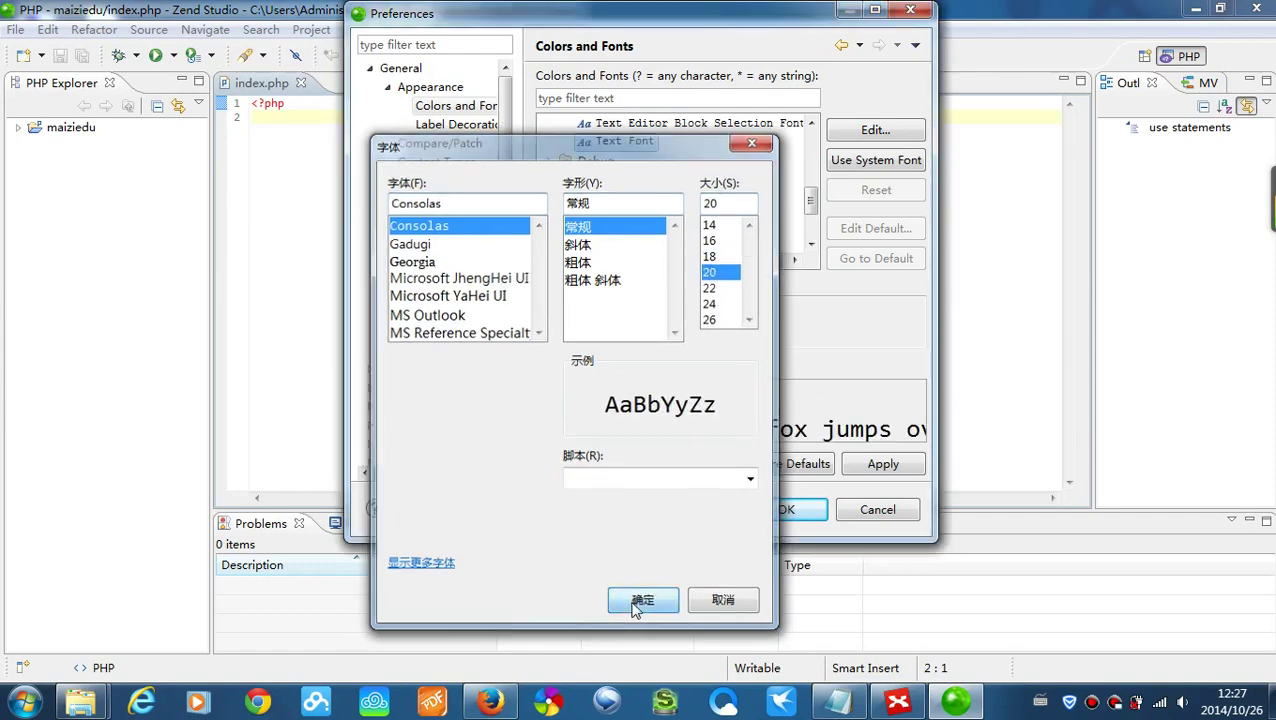
{"action": "left_click", "coordinate": [797, 512]}
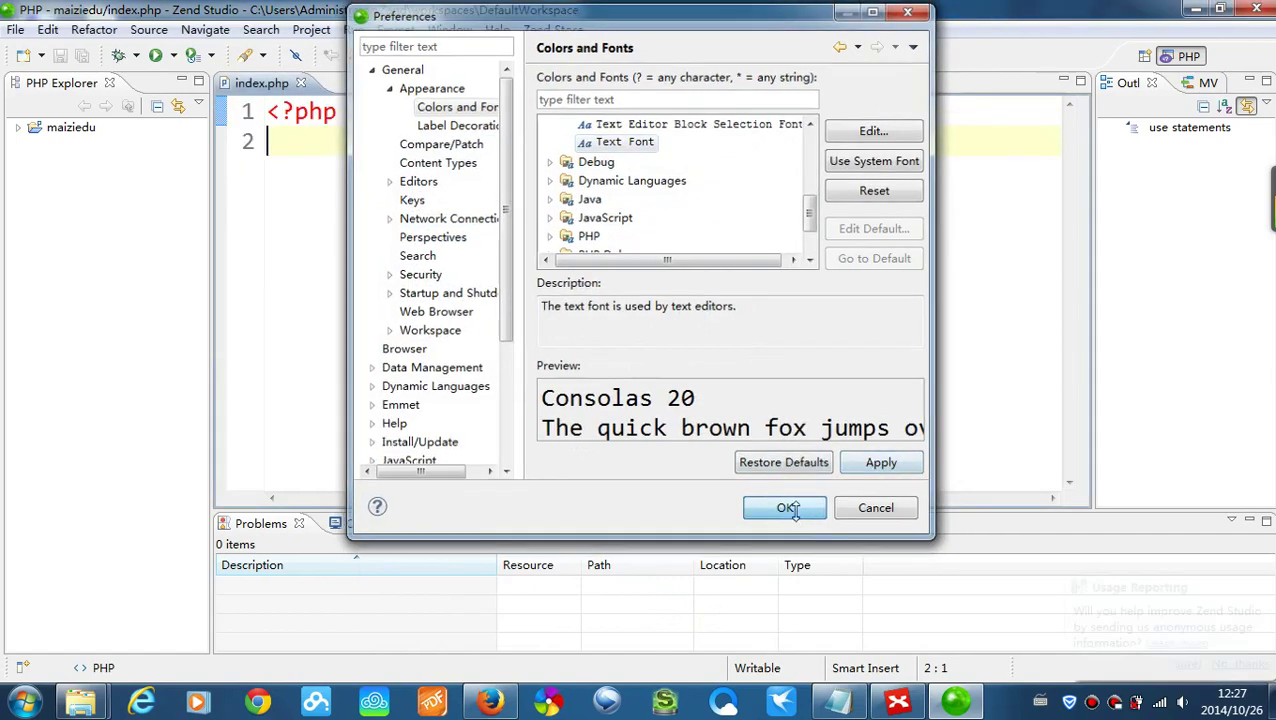
- Add the line echo 'hello world'; below the opening PHP tag in index.php and save the file
{"action": "key", "text": "ctrl+a"}
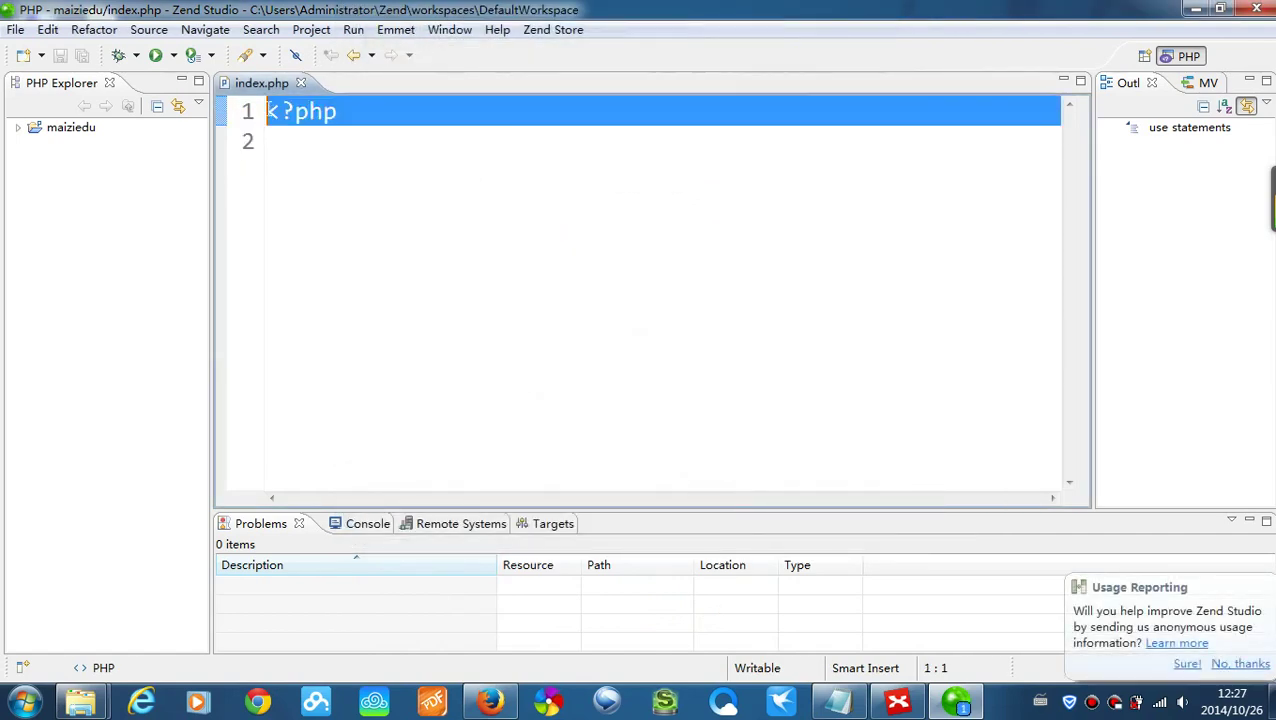
{"action": "key", "text": "Right"}
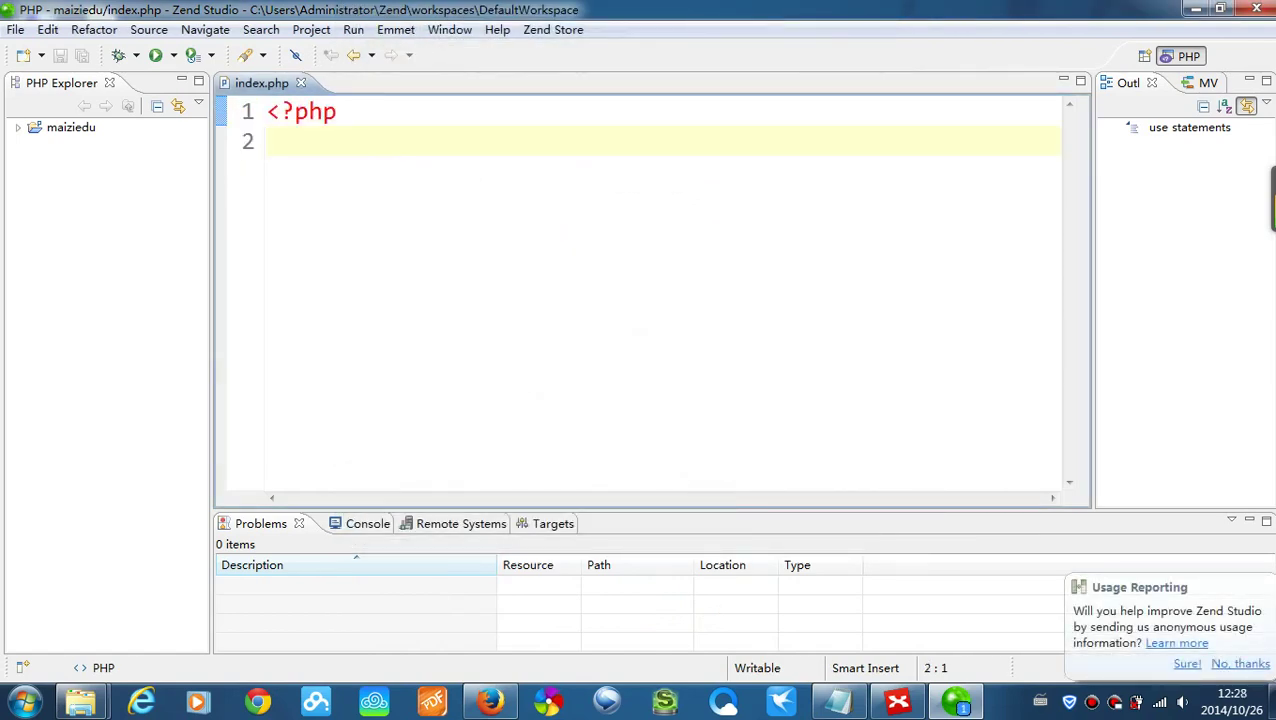
{"action": "type", "text": "echo "}
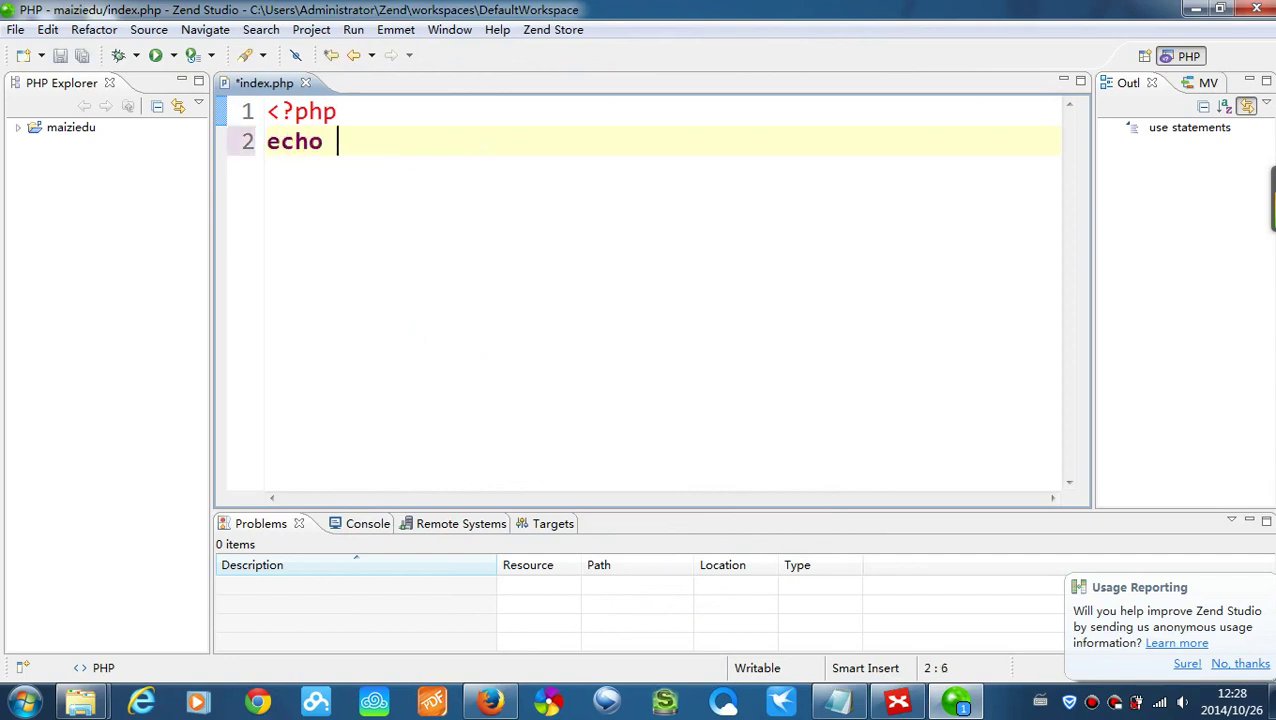
{"action": "type", "text": "'hello world';"}
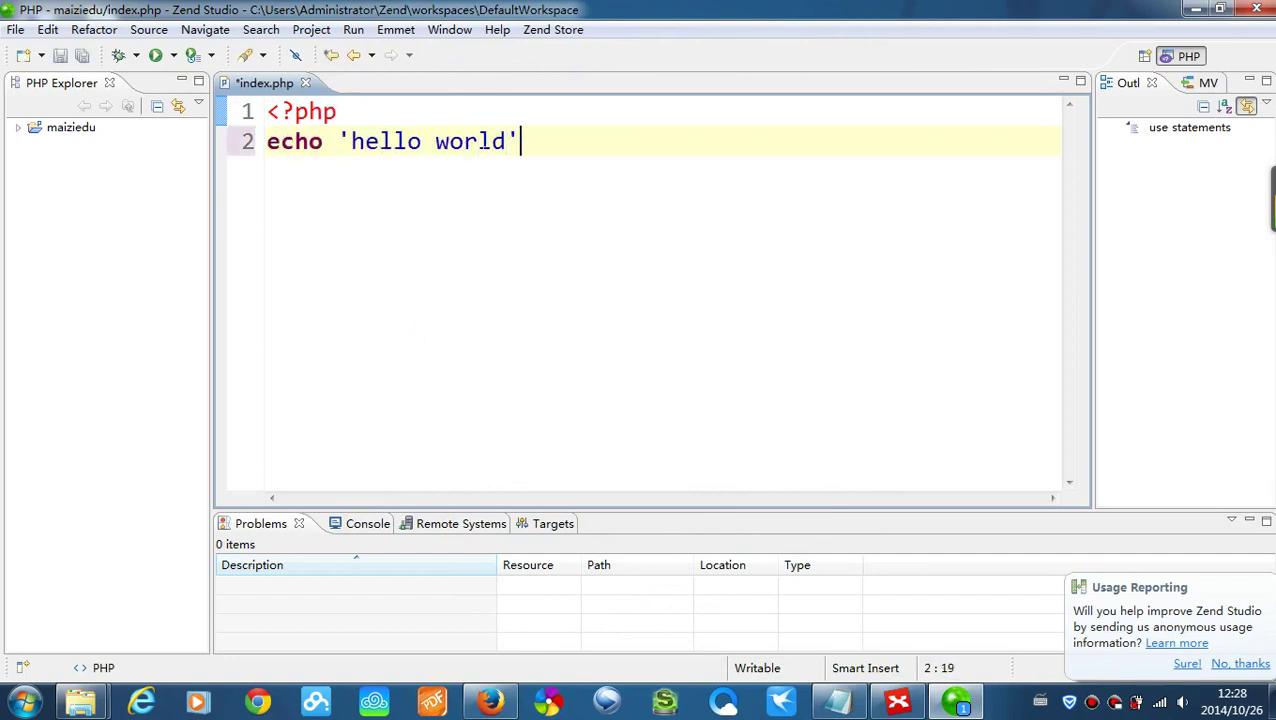
{"action": "key", "text": "ctrl+s"}
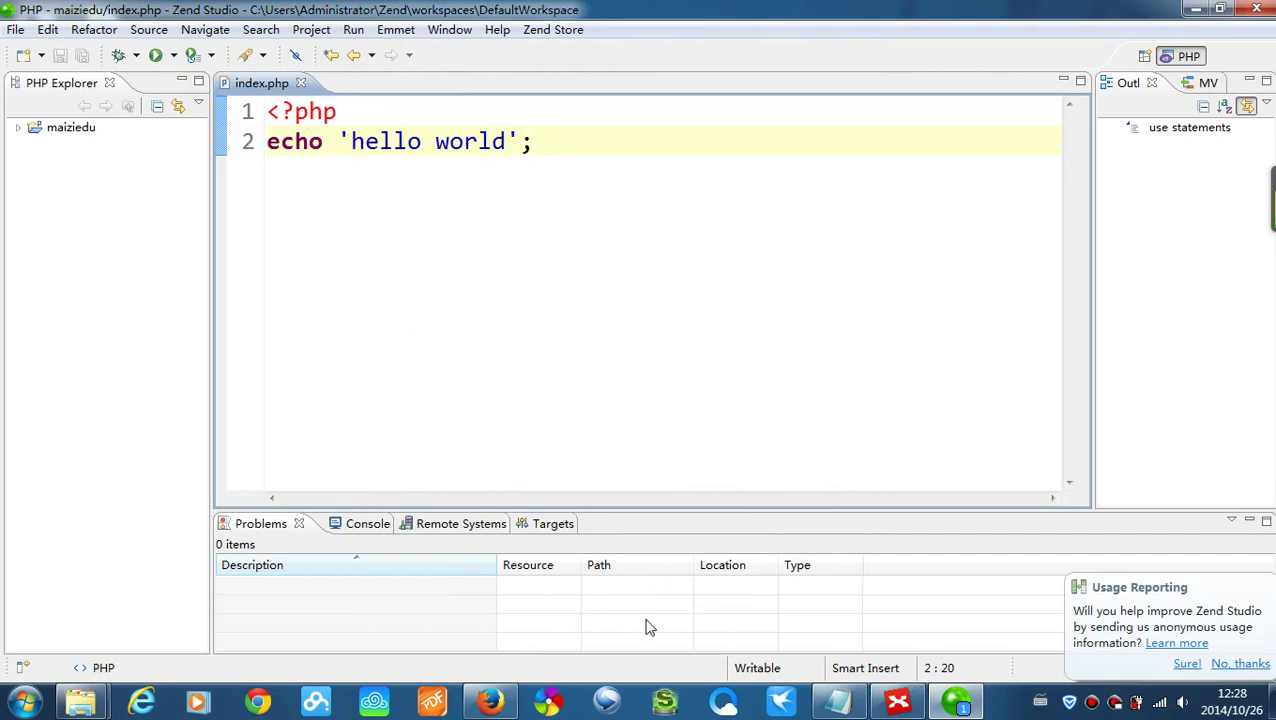
- Switch to XMind, restore its window to a smaller size and reposition it over Zend Studio
{"action": "mouse_move", "coordinate": [898, 703]}
{"action": "left_click", "coordinate": [883, 590]}
{"action": "left_click", "coordinate": [1219, 8]}
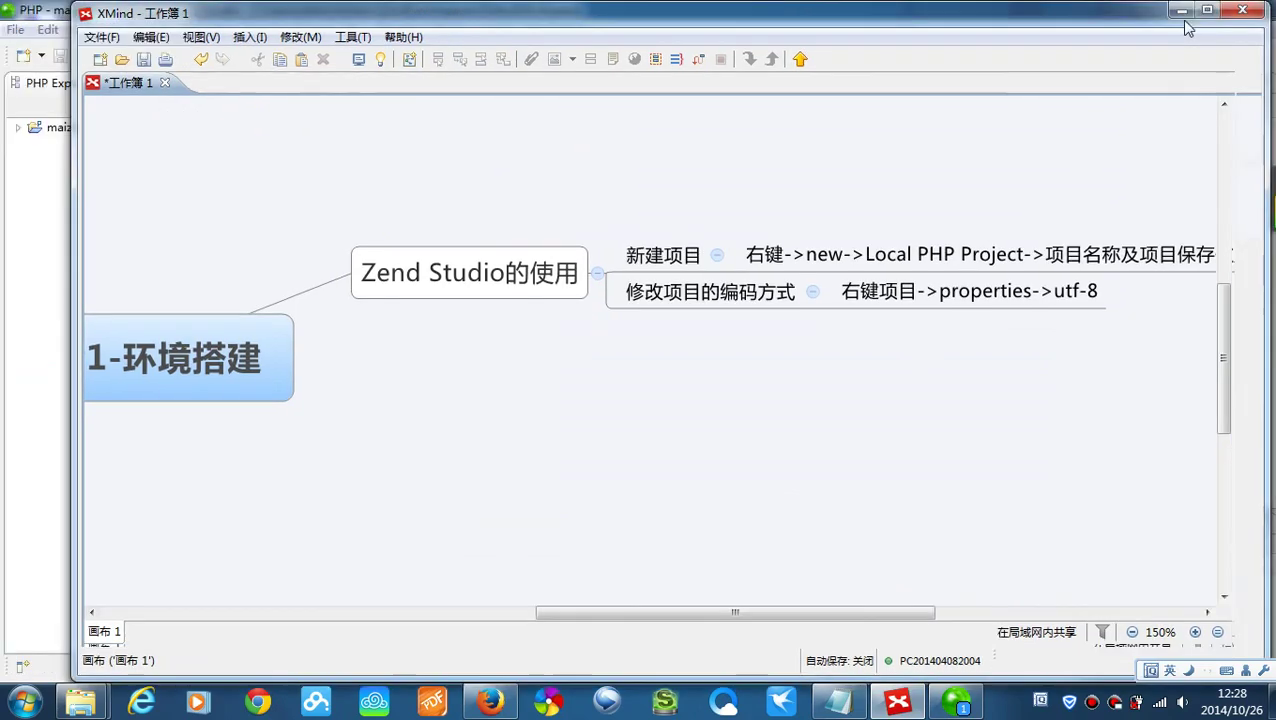
{"action": "left_click_drag", "start_coordinate": [775, 12], "coordinate": [762, 140]}
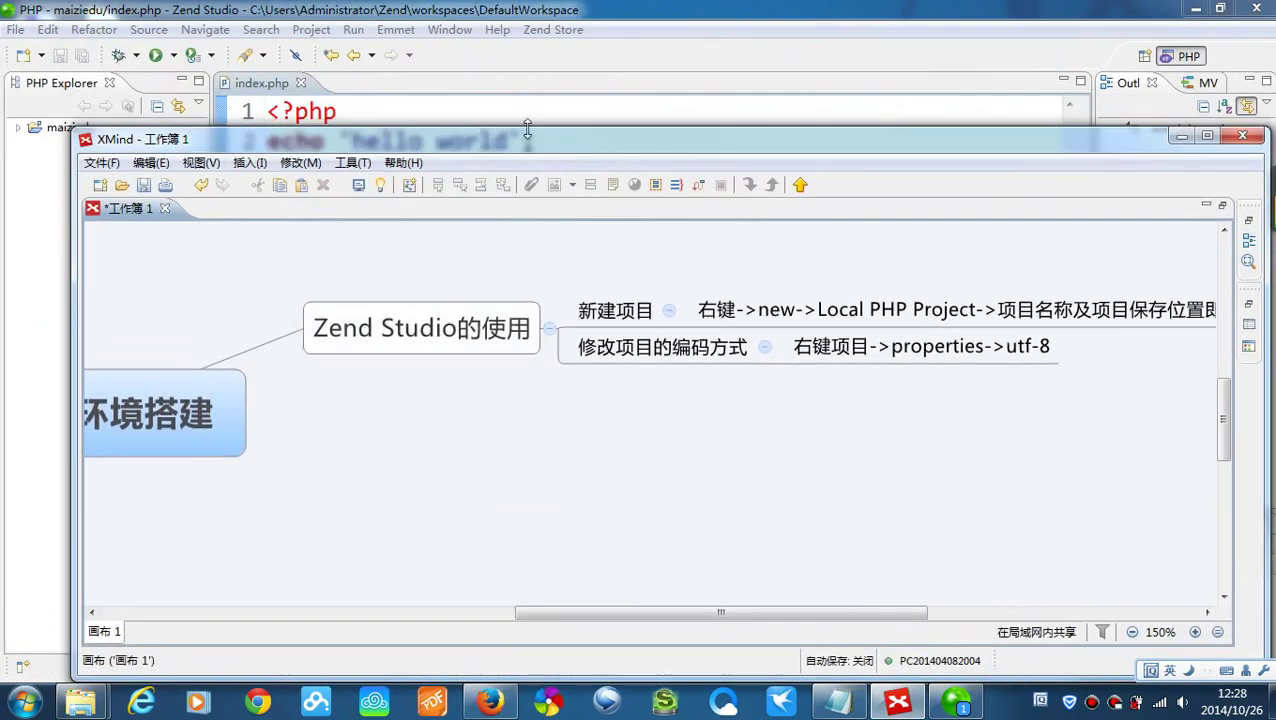
{"action": "left_click_drag", "start_coordinate": [526, 139], "coordinate": [470, 107]}
- Add a subtopic under "Zend Studio的使用" named "设置字体大小"
{"action": "left_click", "coordinate": [376, 305]}
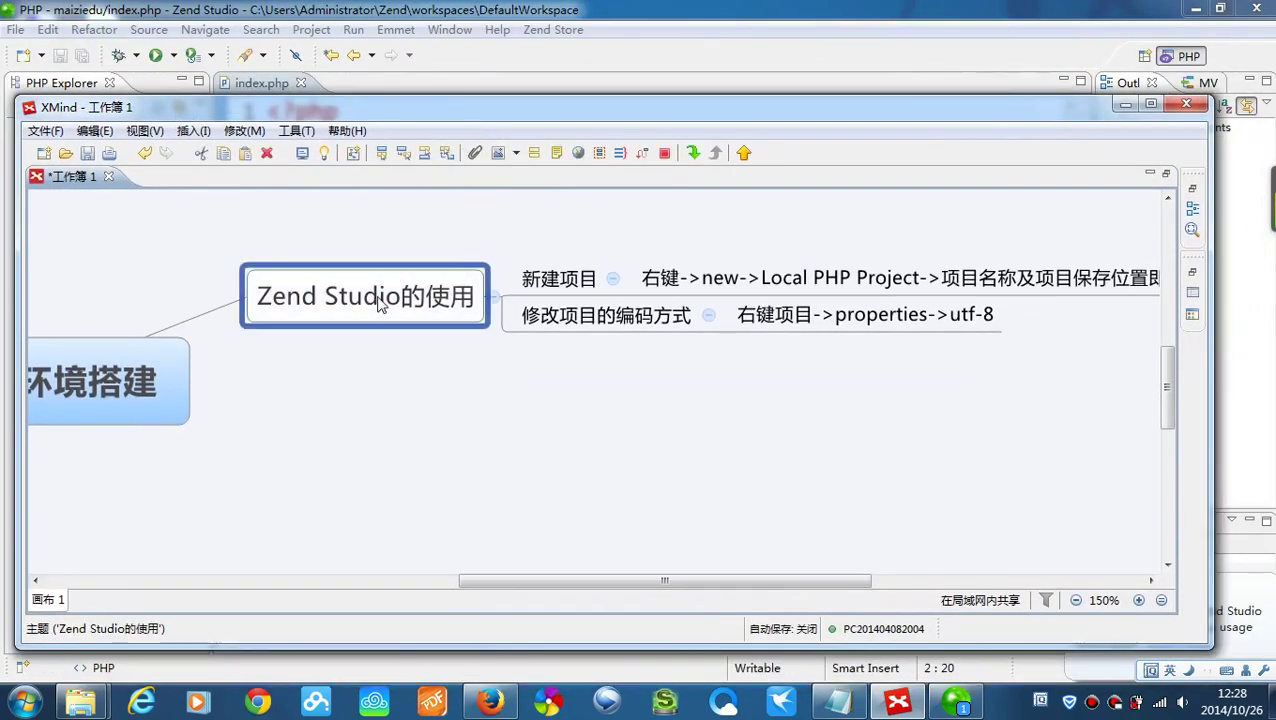
{"action": "key", "text": "Tab"}
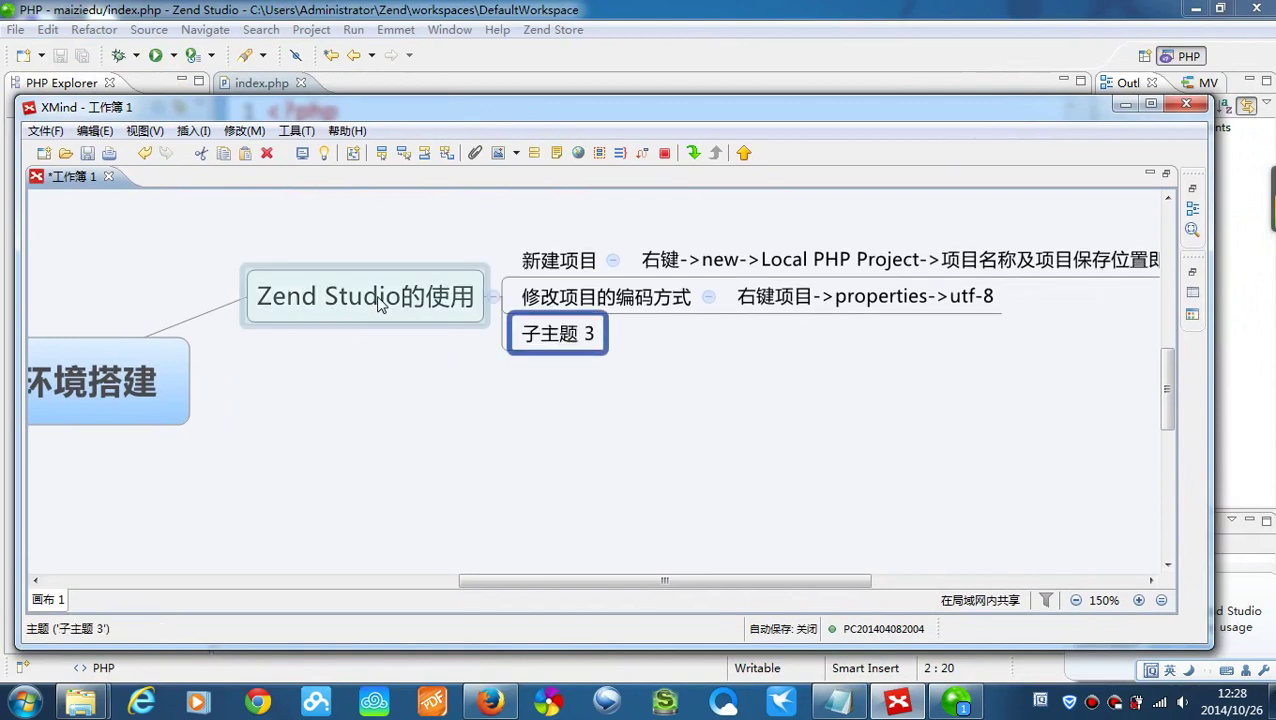
{"action": "type", "text": "shei"}
{"action": "type", "text": "zhiziti"}
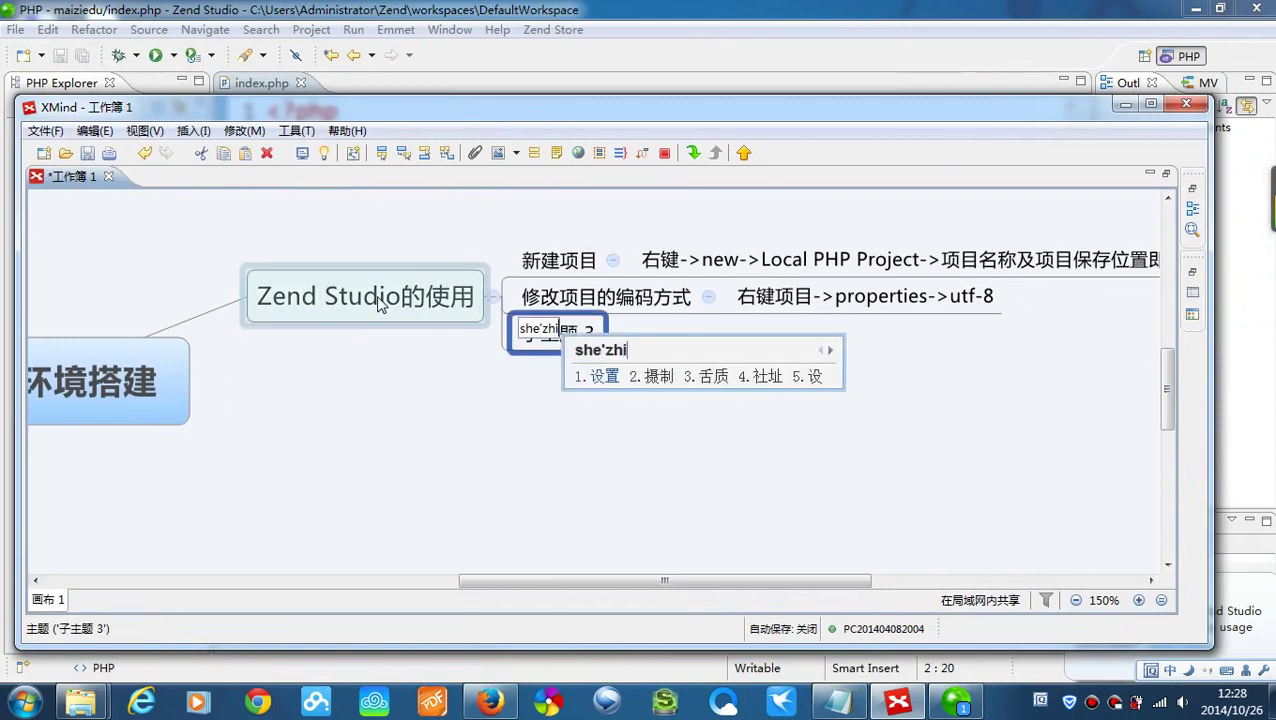
{"action": "key", "text": "space"}
{"action": "type", "text": "daka"}
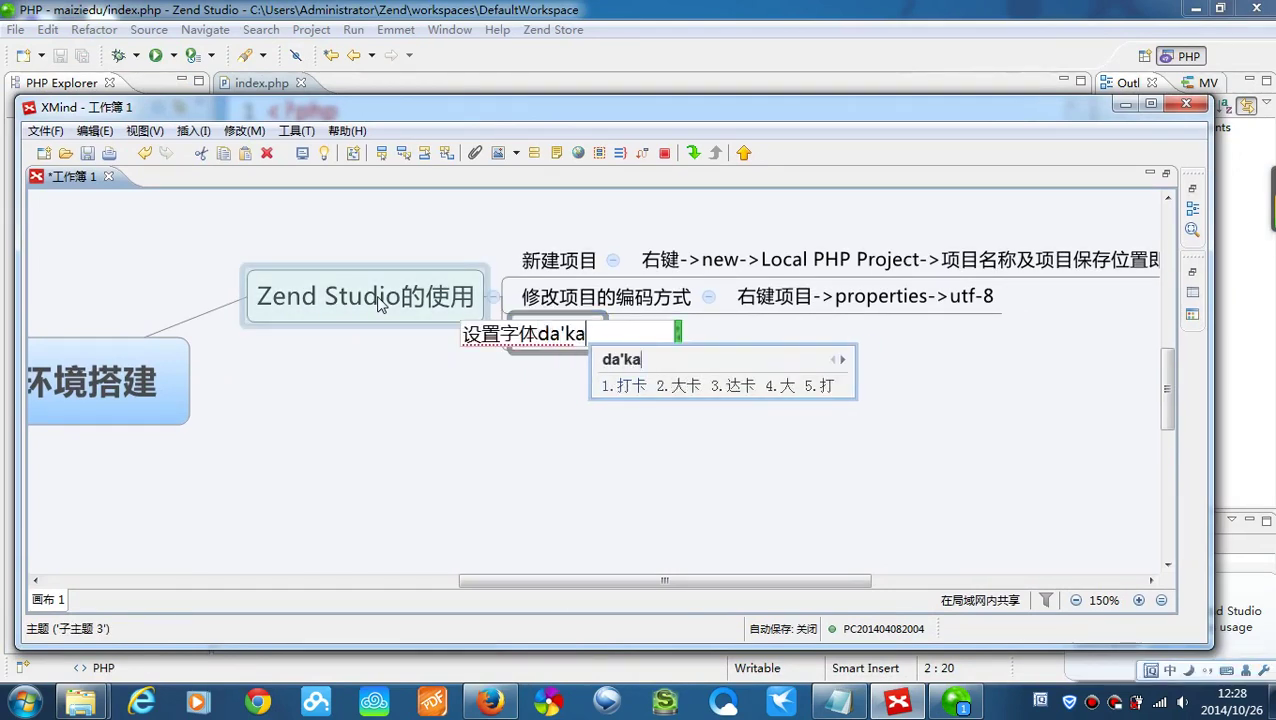
{"action": "key", "text": "BackSpace"}
{"action": "key", "text": "BackSpace"}
{"action": "type", "text": "xiao"}
{"action": "key", "text": "space"}
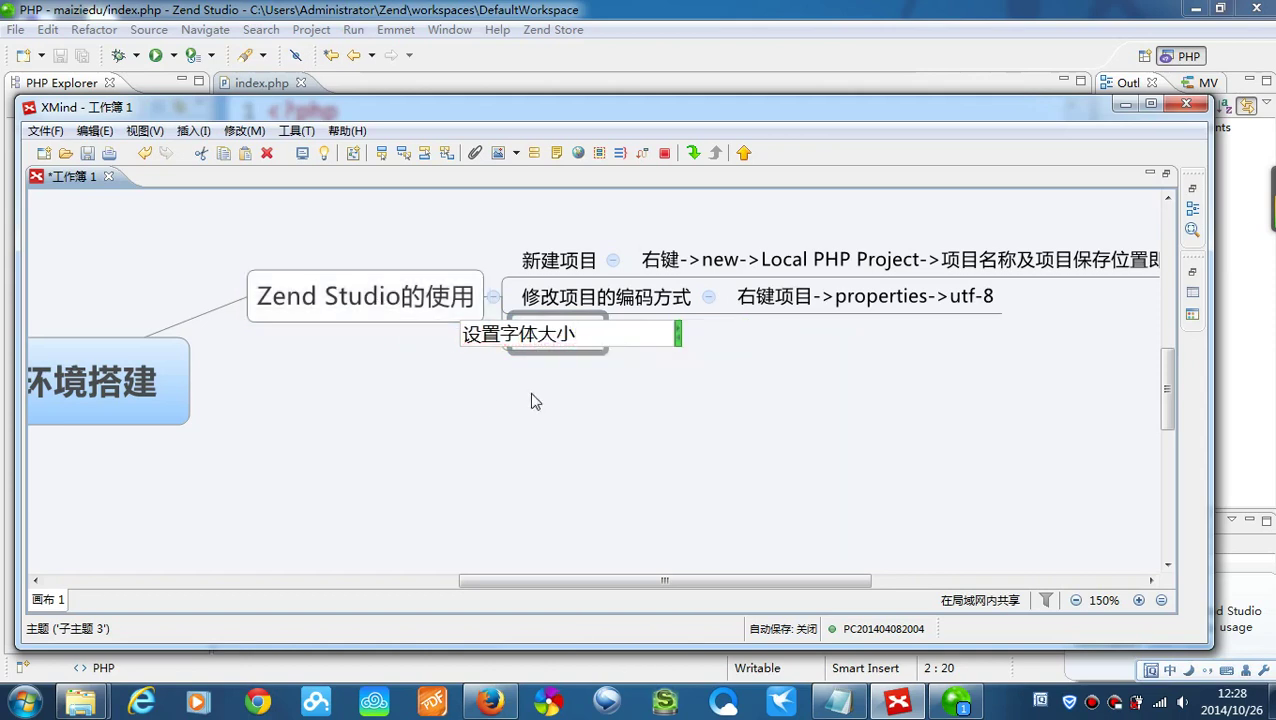
{"action": "key", "text": "Return"}
- Add a subtopic under "设置字体大小" and start its text with "window->perferences->general->apperances->"
{"action": "key", "text": "Tab"}
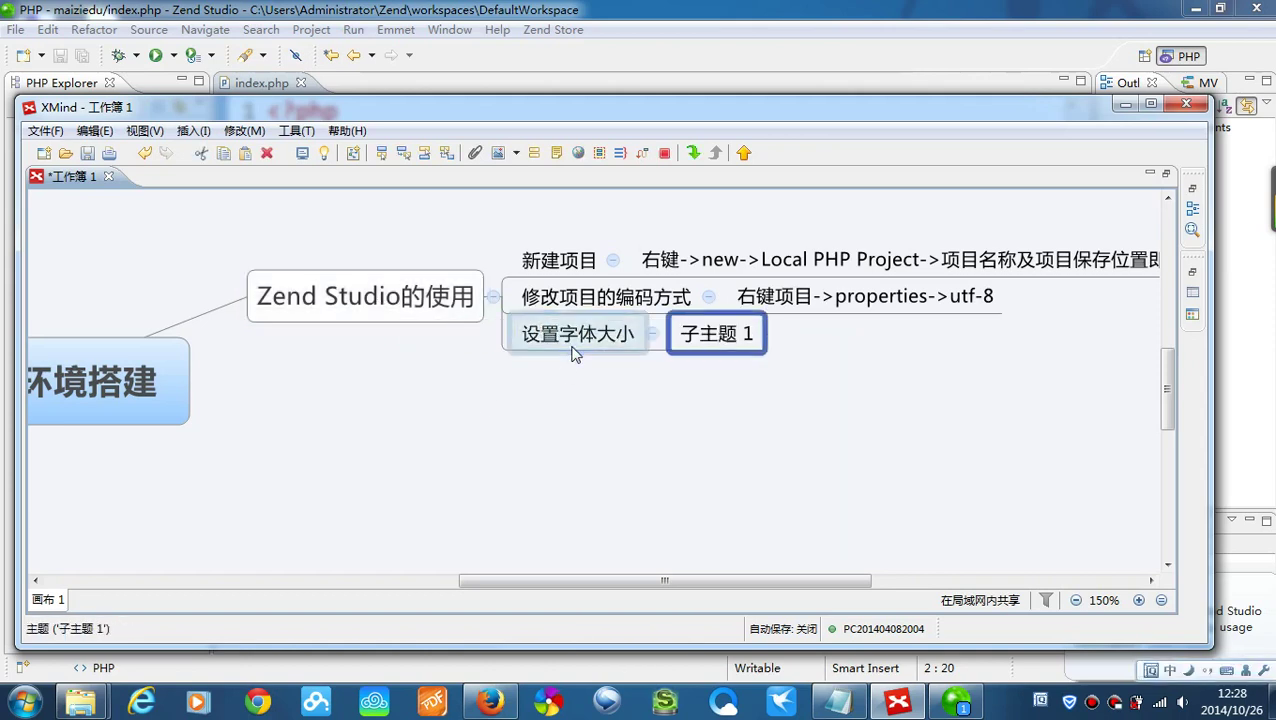
{"action": "key", "text": "space"}
{"action": "type", "text": "window"}
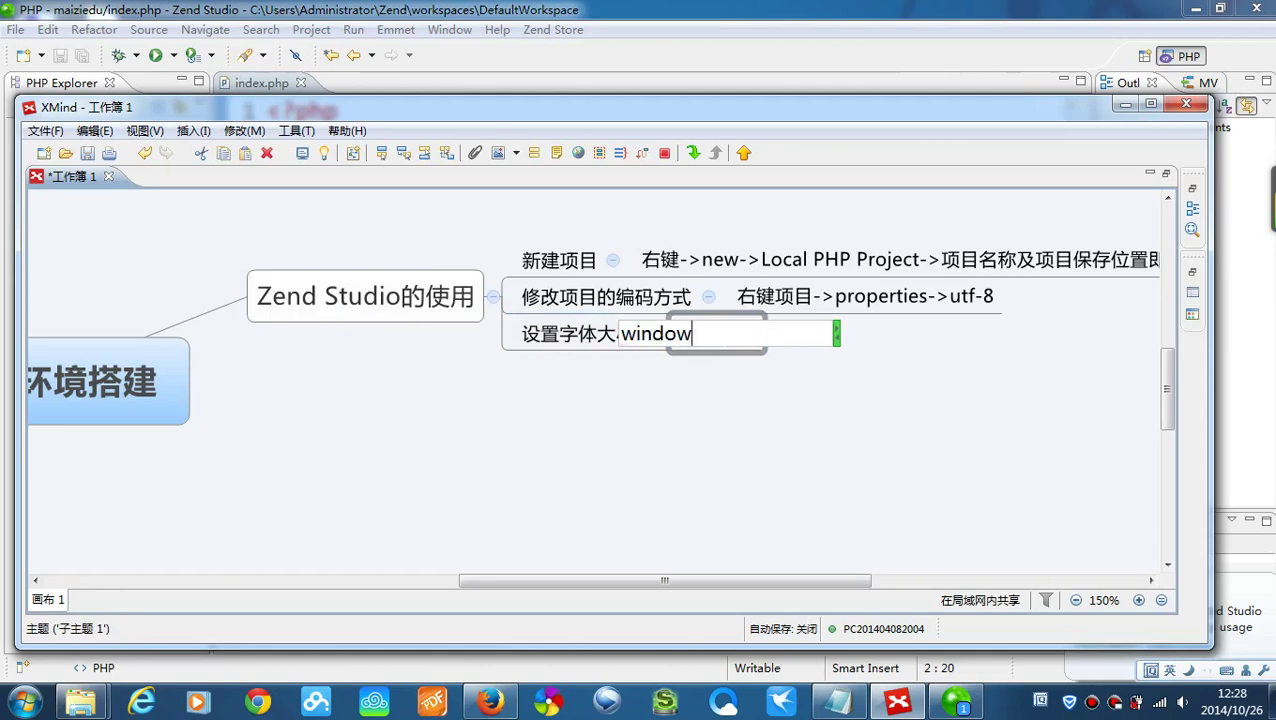
{"action": "type", "text": "->"}
{"action": "left_click", "coordinate": [449, 29]}
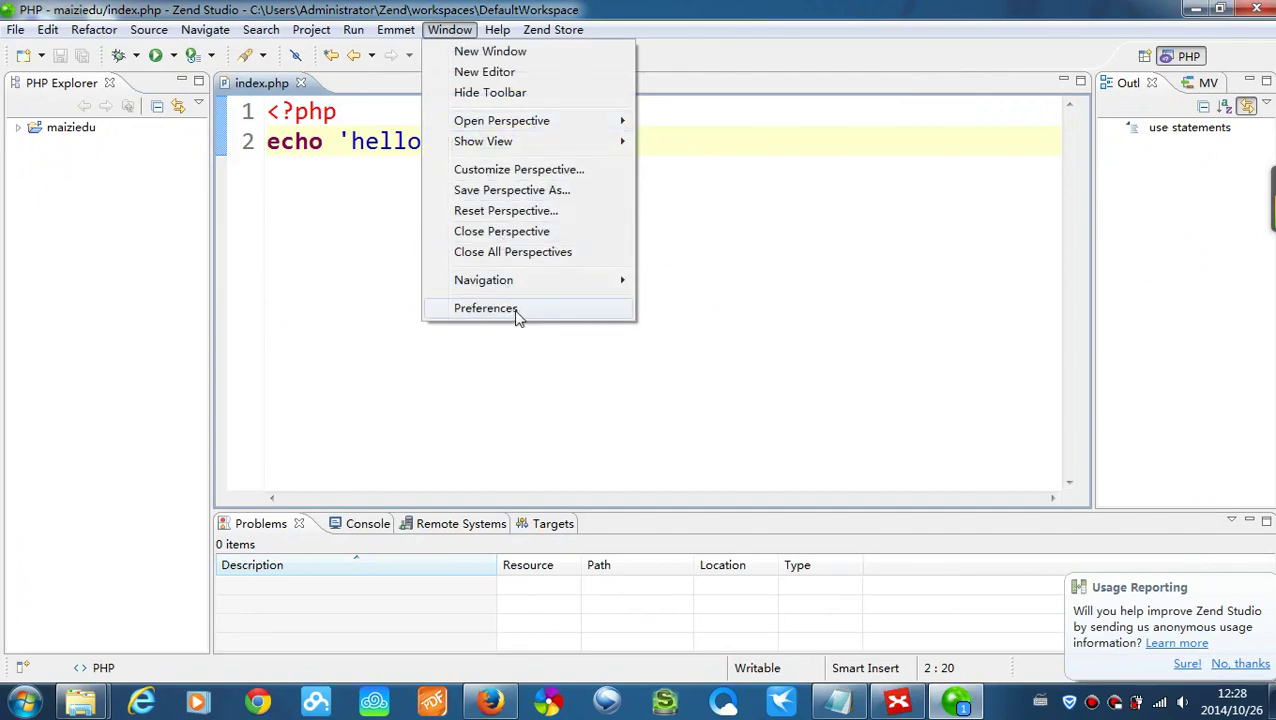
{"action": "left_click", "coordinate": [898, 702]}
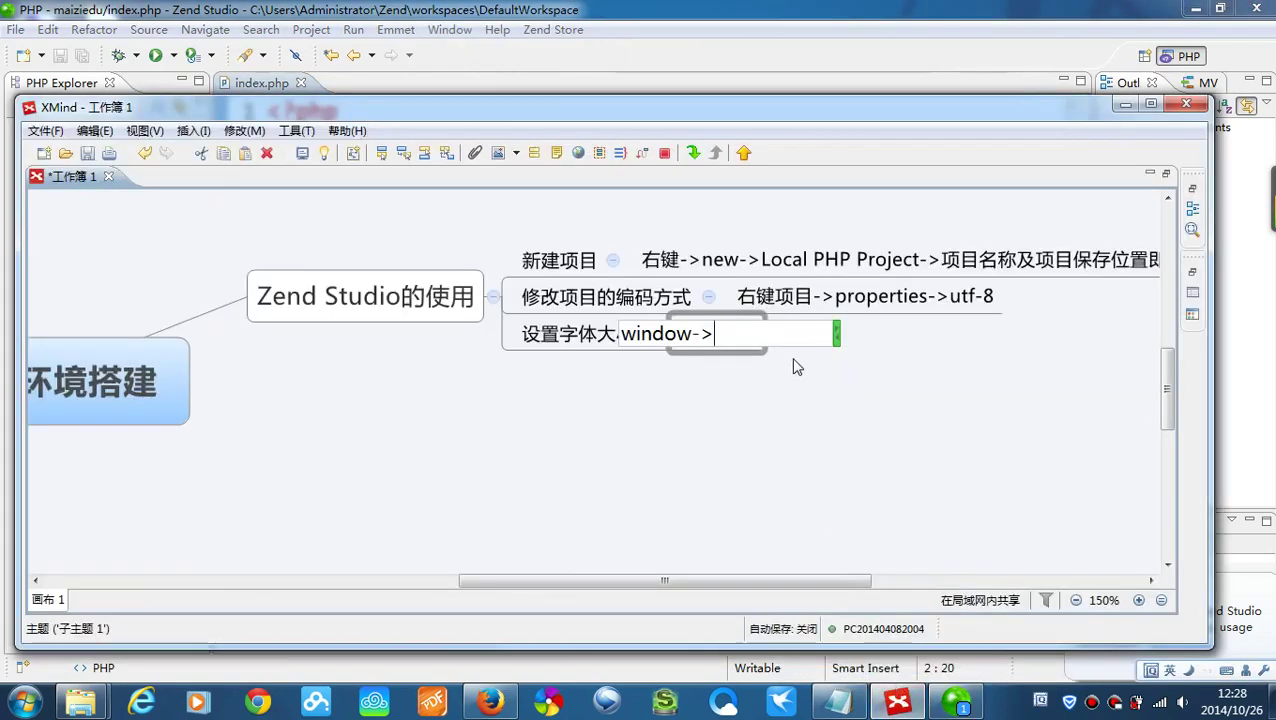
{"action": "type", "text": "per"}
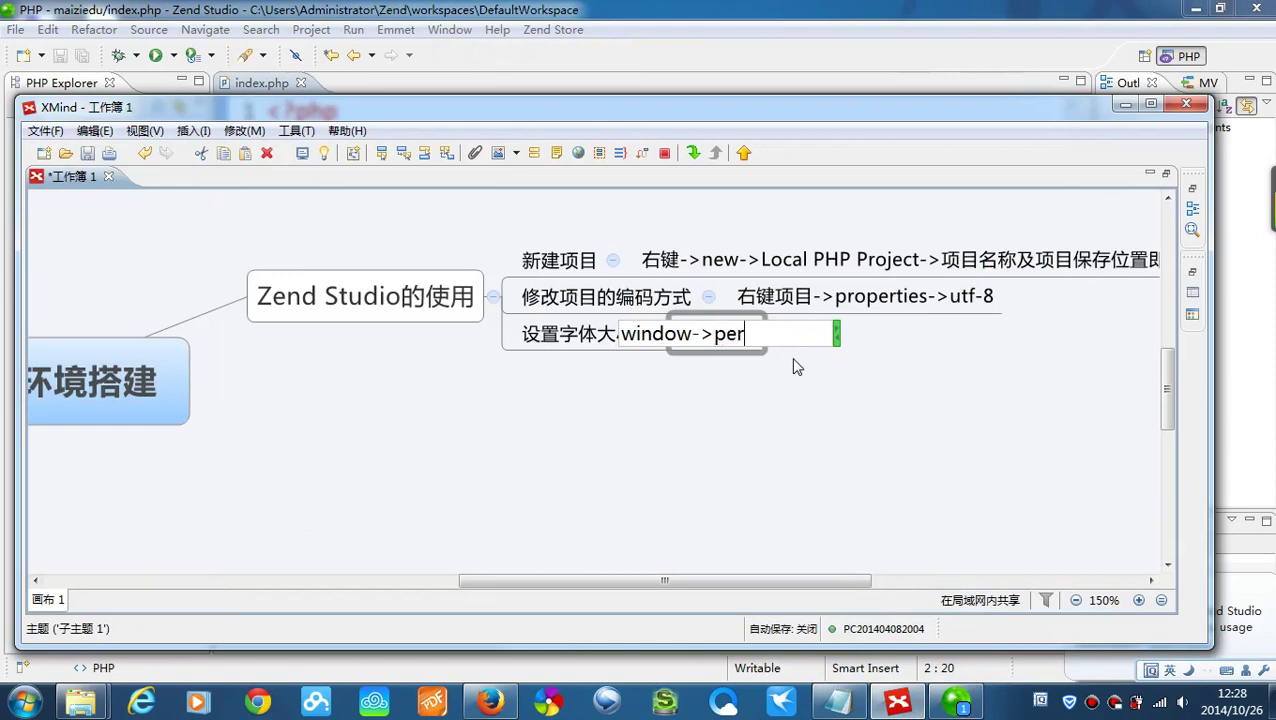
{"action": "type", "text": "fe"}
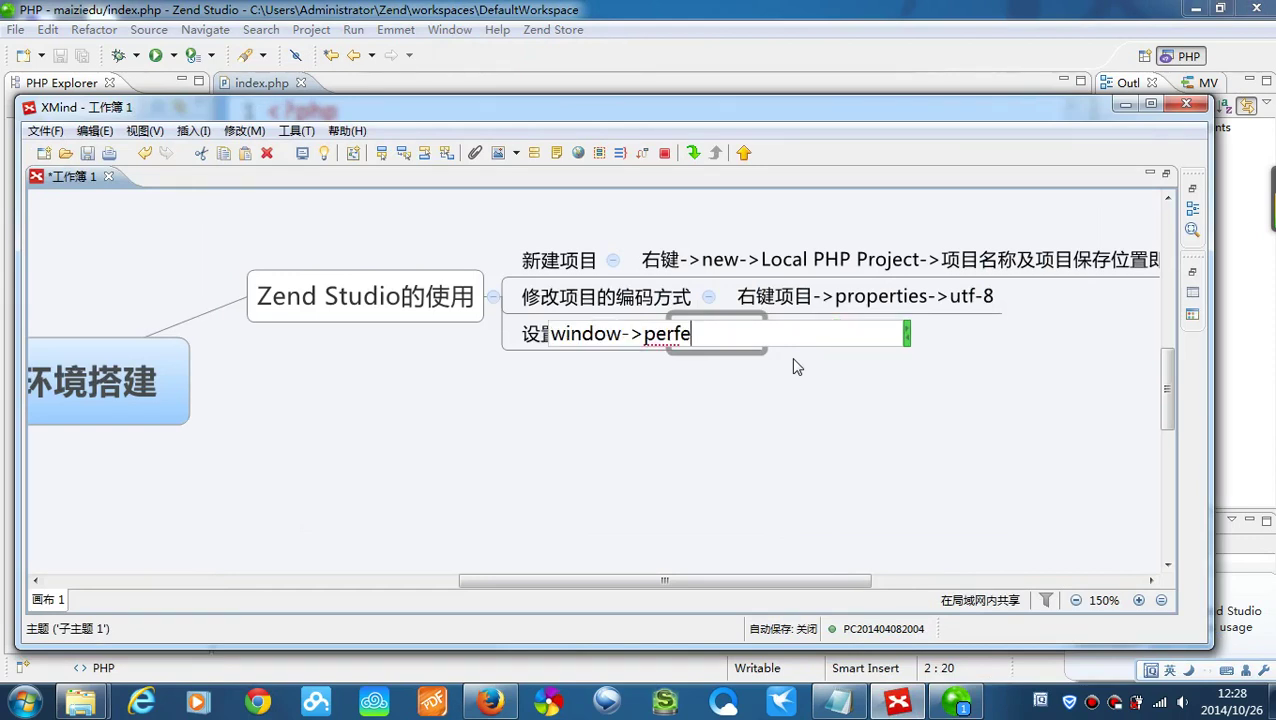
{"action": "type", "text": "rences-"}
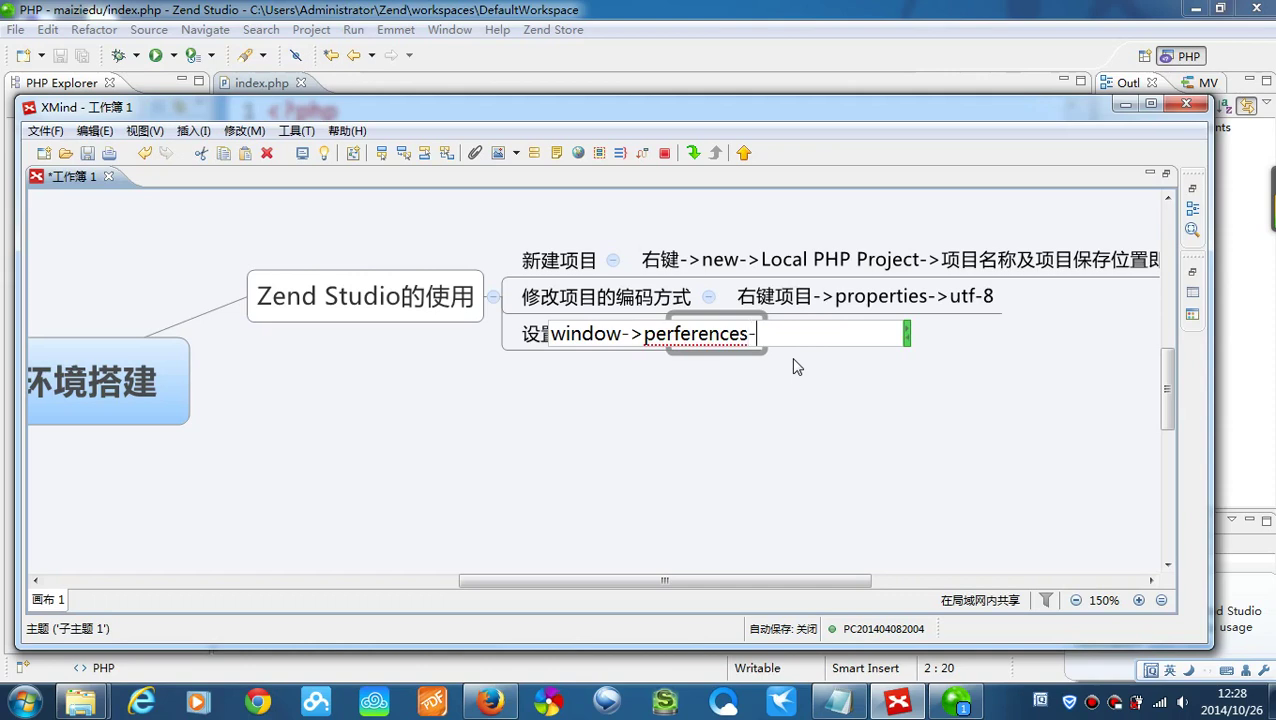
{"action": "type", "text": ">general-"}
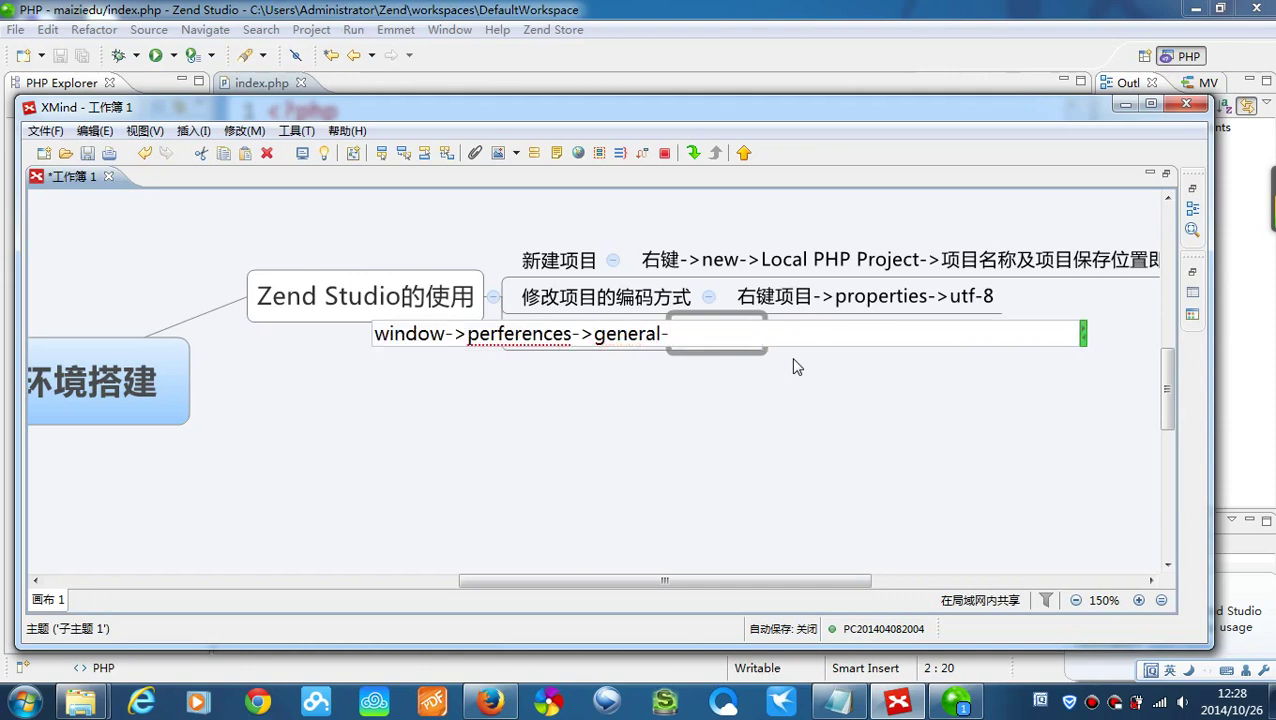
{"action": "type", "text": ">apperances"}
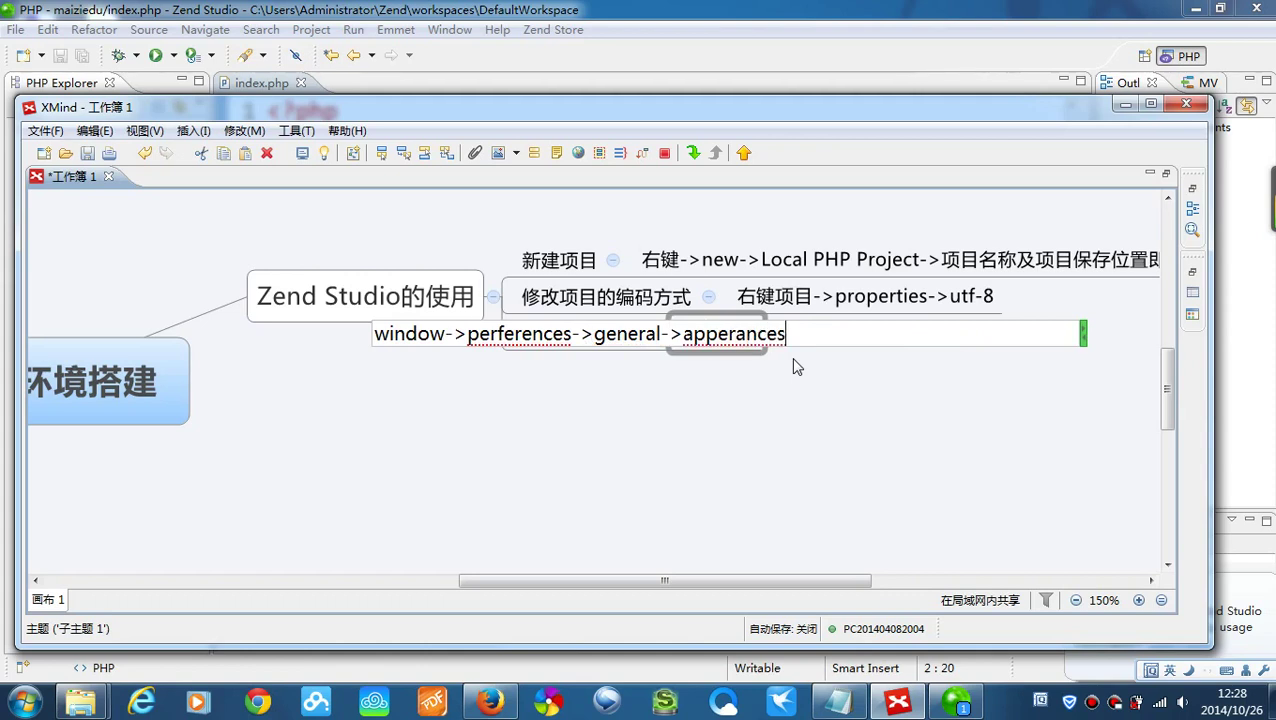
{"action": "type", "text": "->"}
- Switch to Zend Studio, check the Colors and Fonts path in the preferences, and return to XMind
{"action": "left_click", "coordinate": [440, 40]}
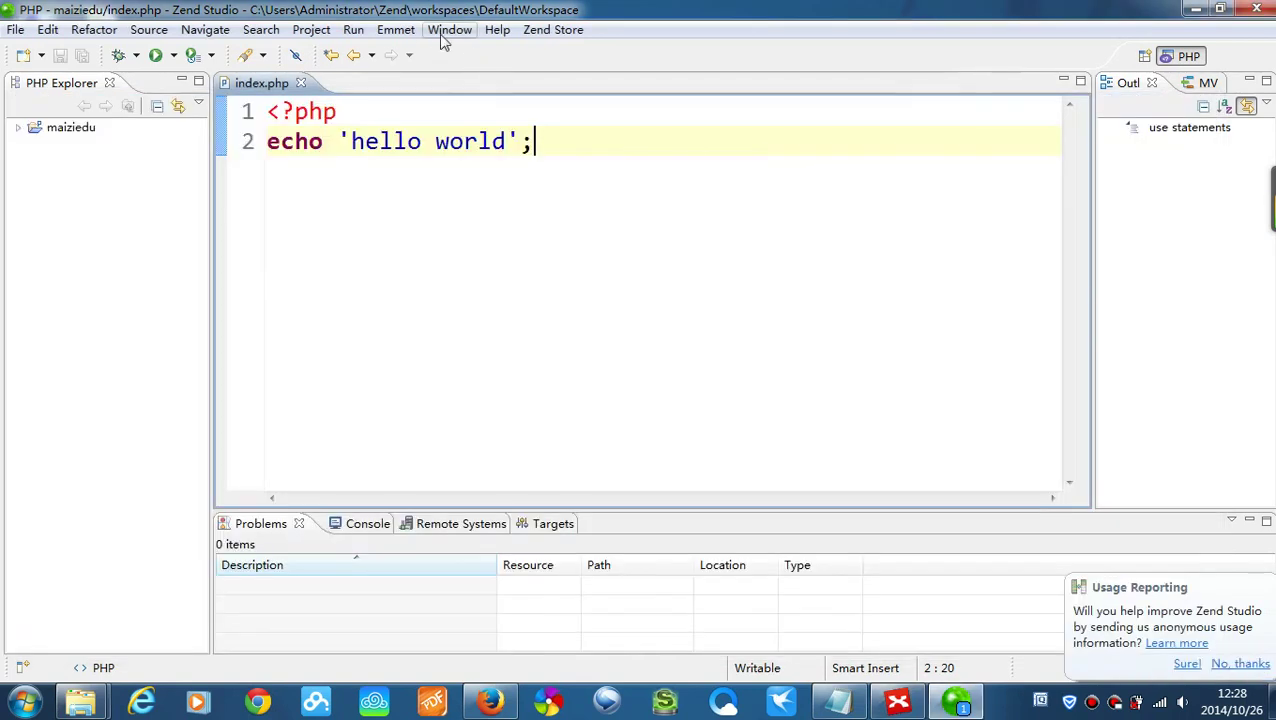
{"action": "left_click", "coordinate": [449, 29]}
{"action": "left_click", "coordinate": [485, 306]}
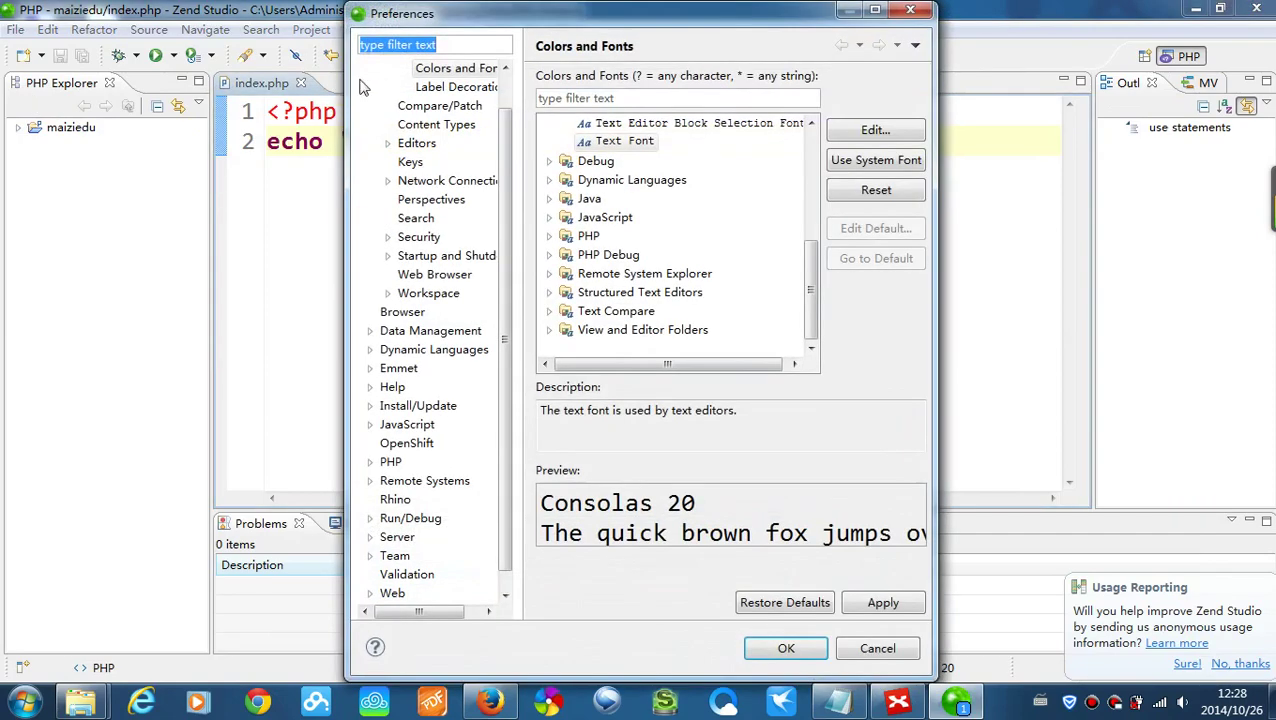
{"action": "scroll", "coordinate": [505, 130], "scroll_direction": "up", "scroll_amount": 1}
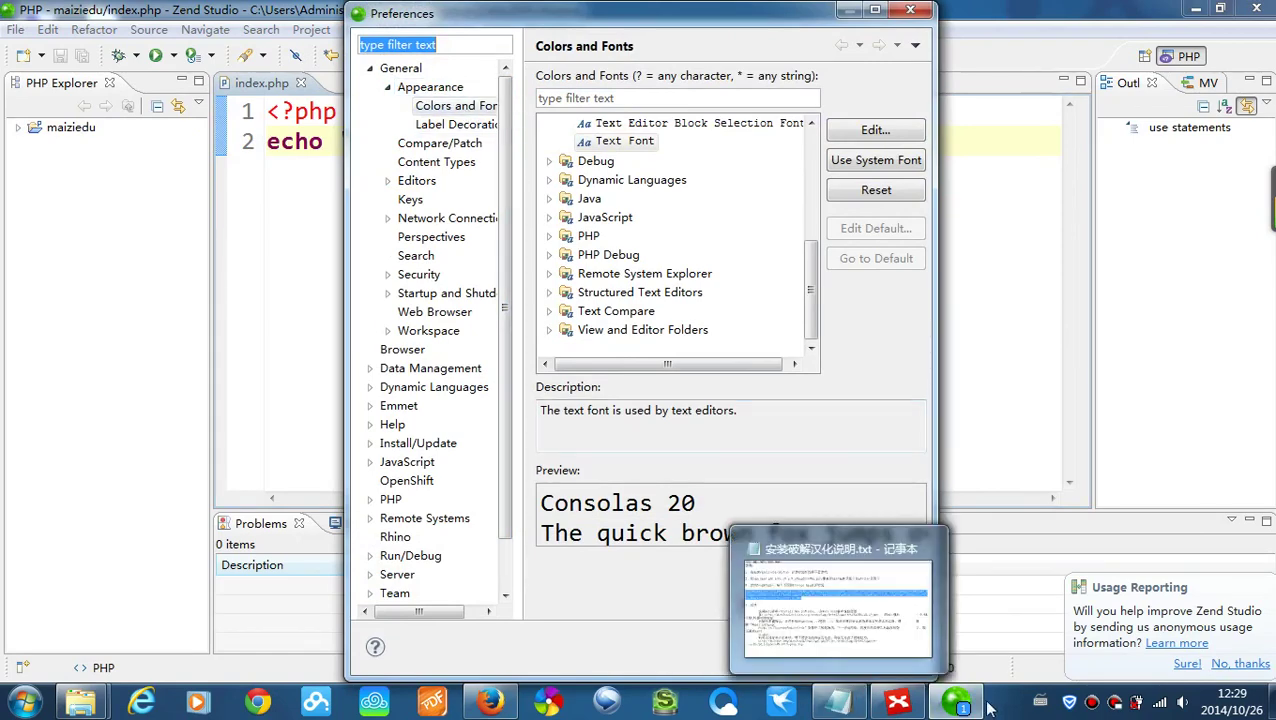
{"action": "left_click", "coordinate": [898, 703]}
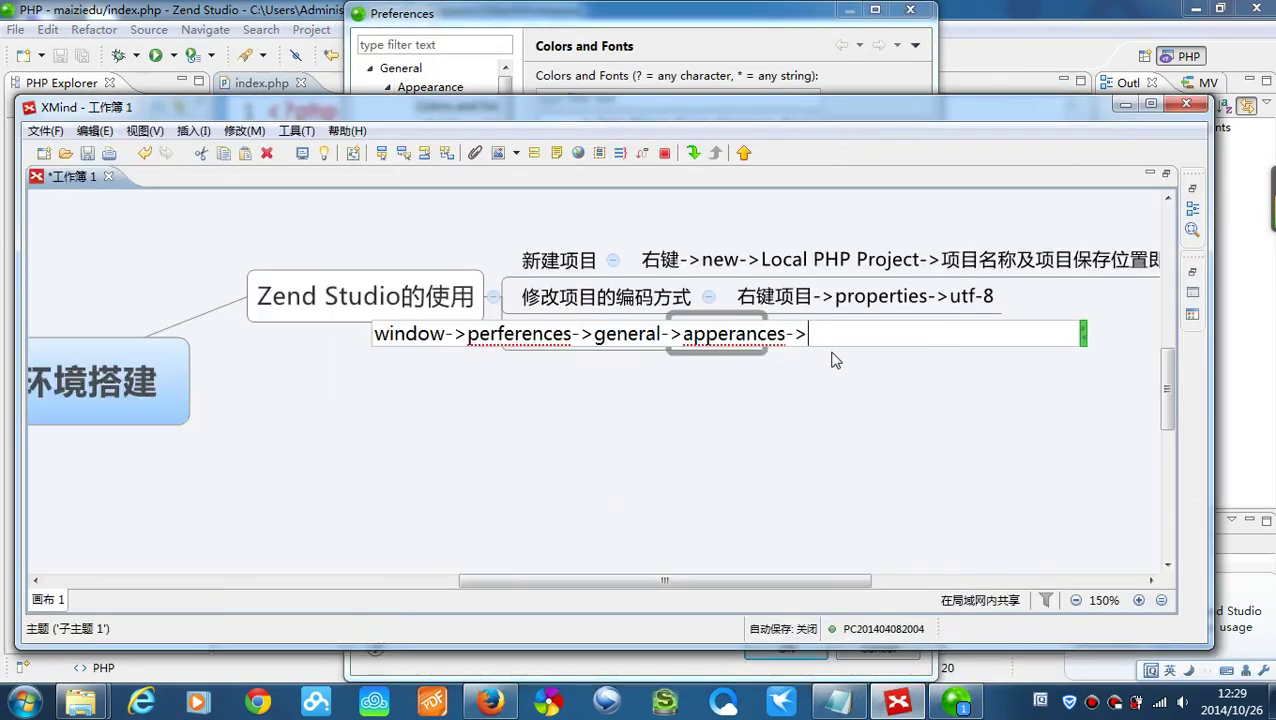
- Complete the font-size subtopic's text by appending "Colors and Fonts ->Basic->text Font->修改字体大小->Ok"
{"action": "type", "text": "Colors and F"}
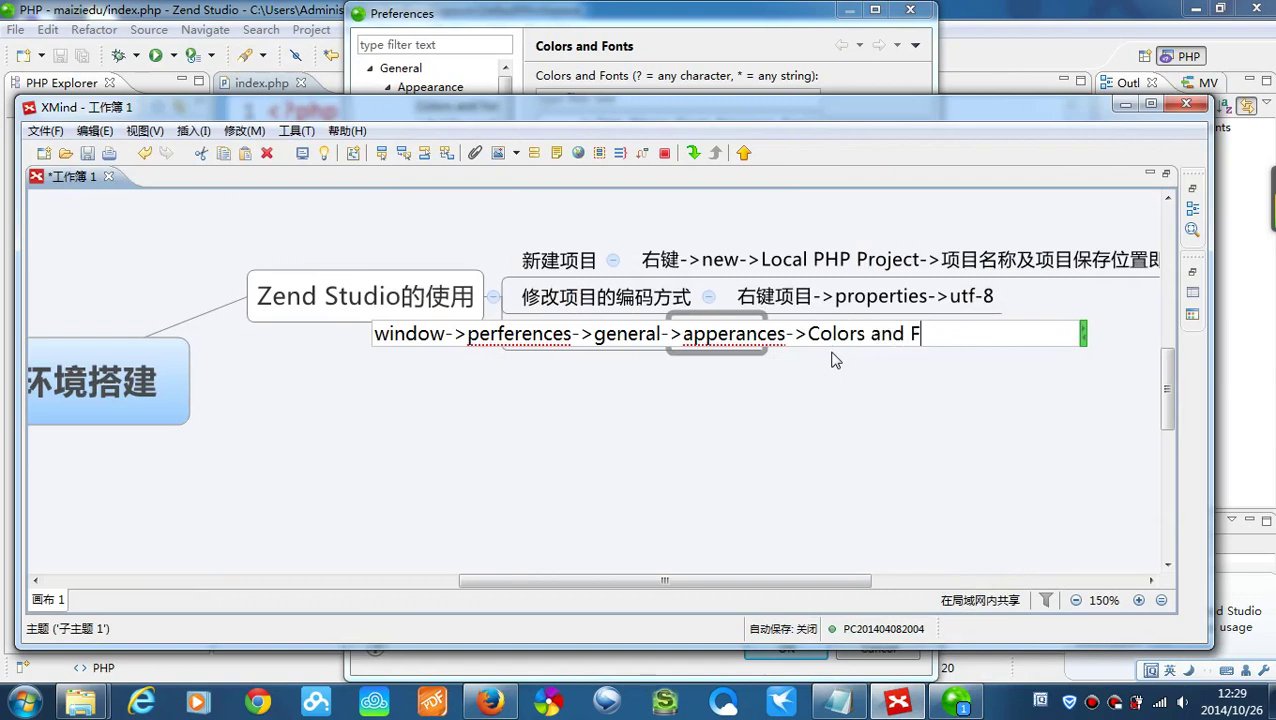
{"action": "type", "text": "onts ->Basic-"}
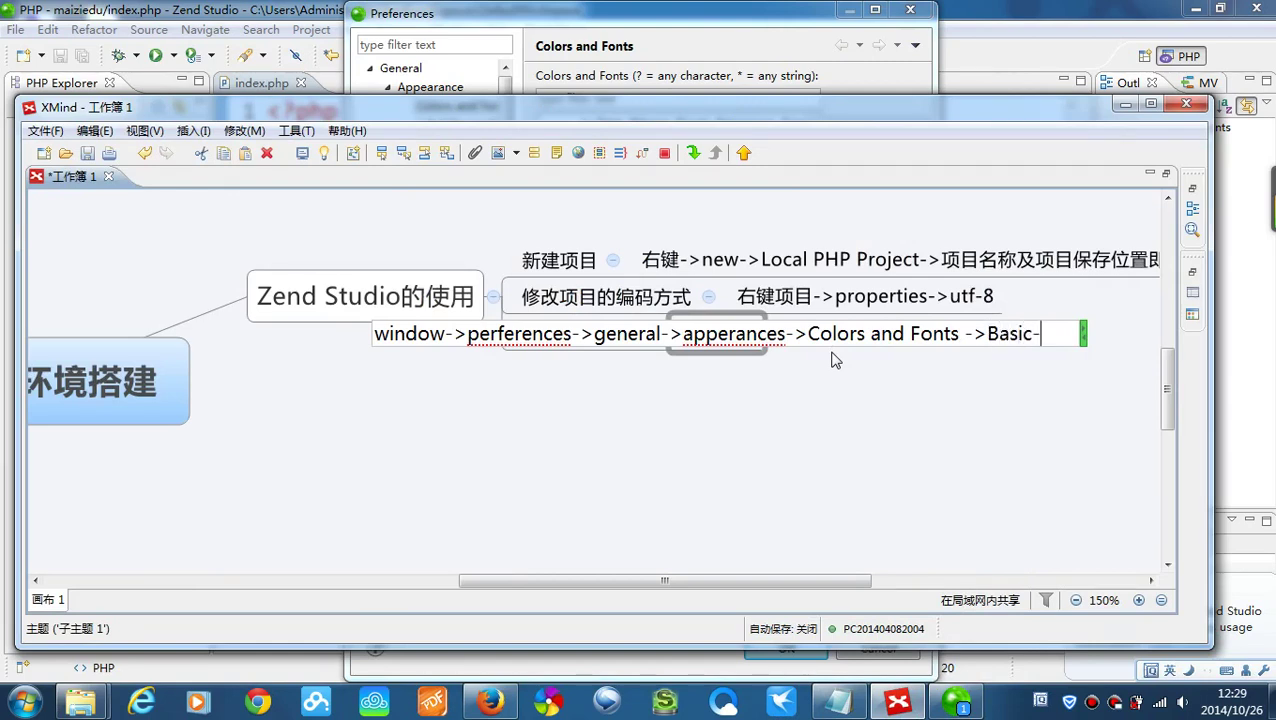
{"action": "type", "text": ">text"}
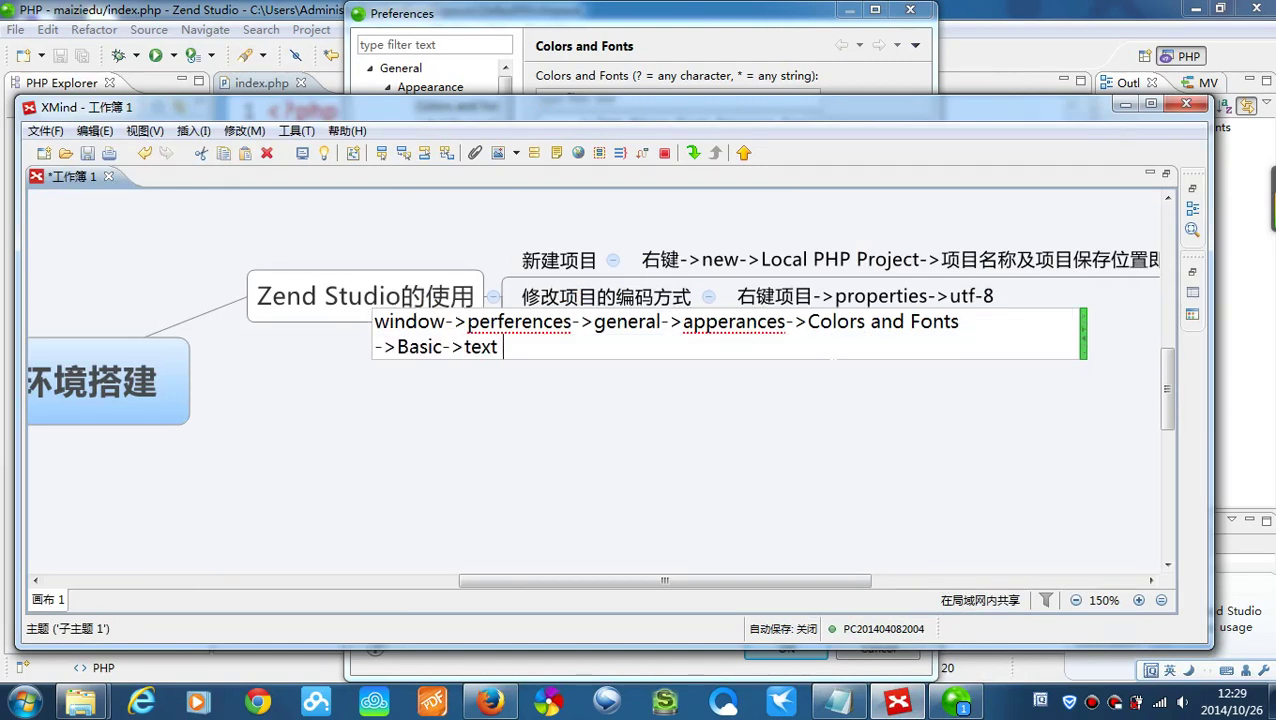
{"action": "type", "text": " Font->xiugai"}
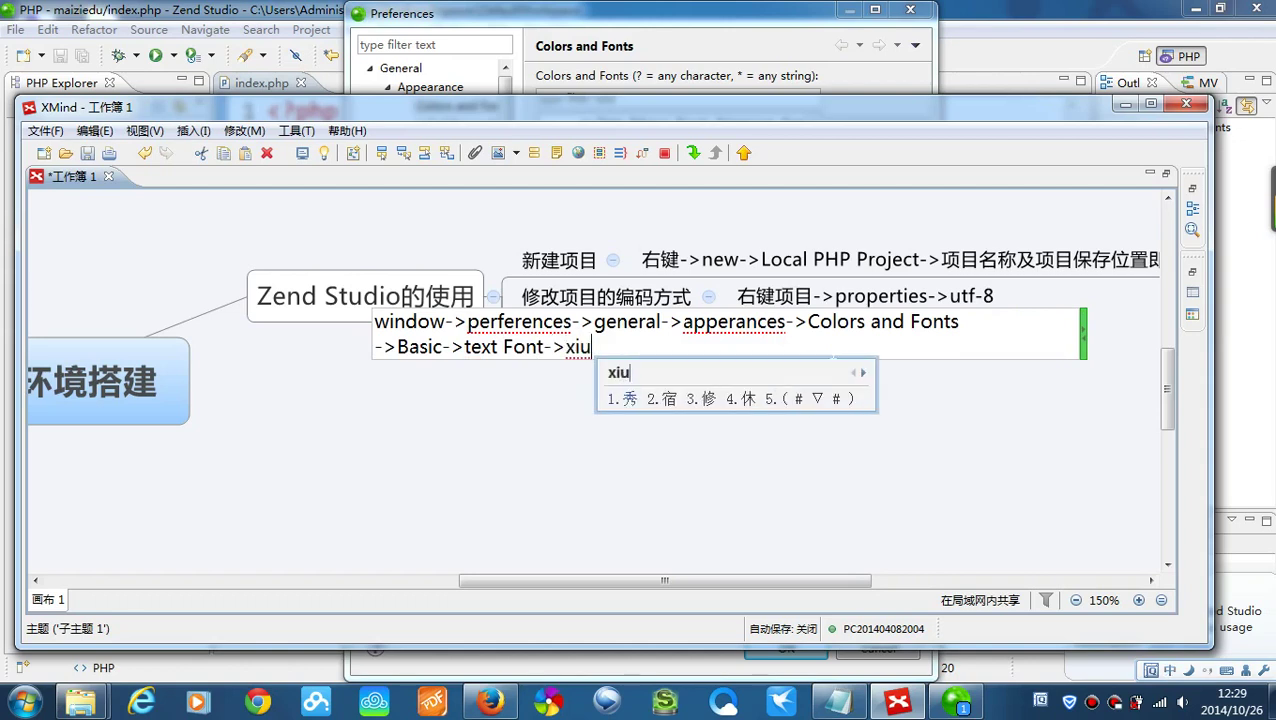
{"action": "key", "text": "space"}
{"action": "type", "text": "ziti"}
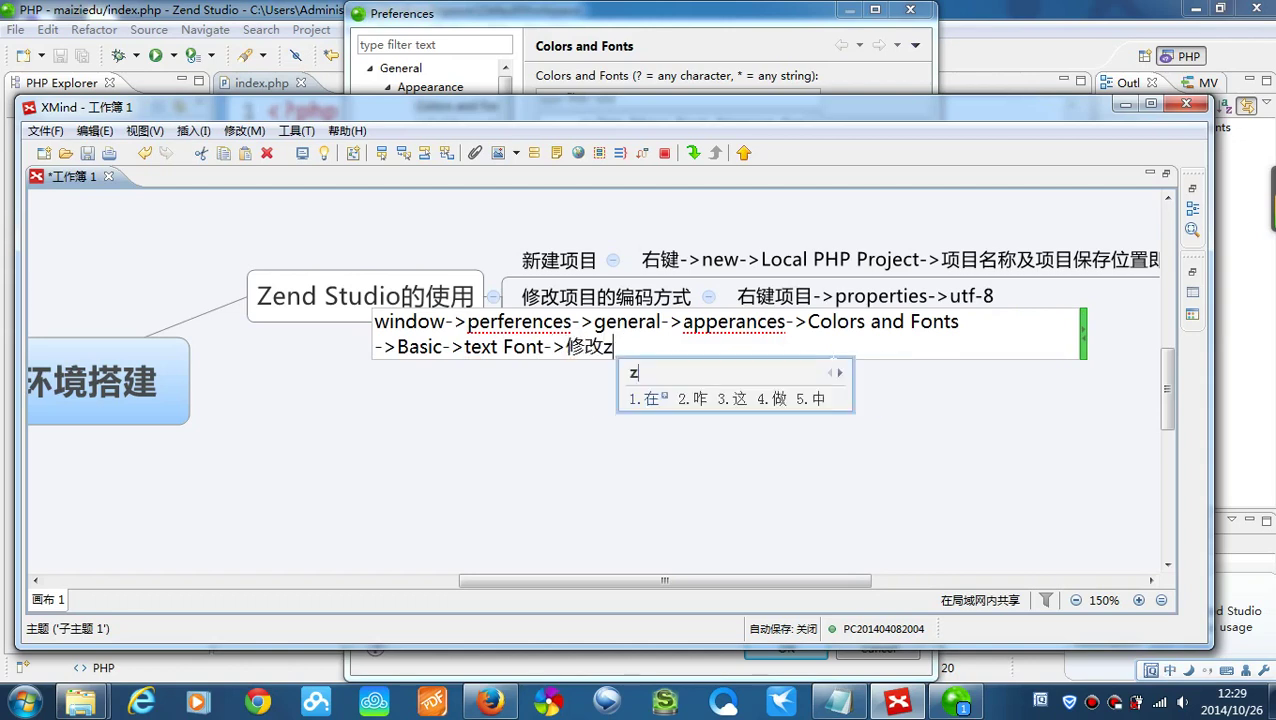
{"action": "key", "text": "space"}
{"action": "type", "text": "daxiao"}
{"action": "key", "text": "space"}
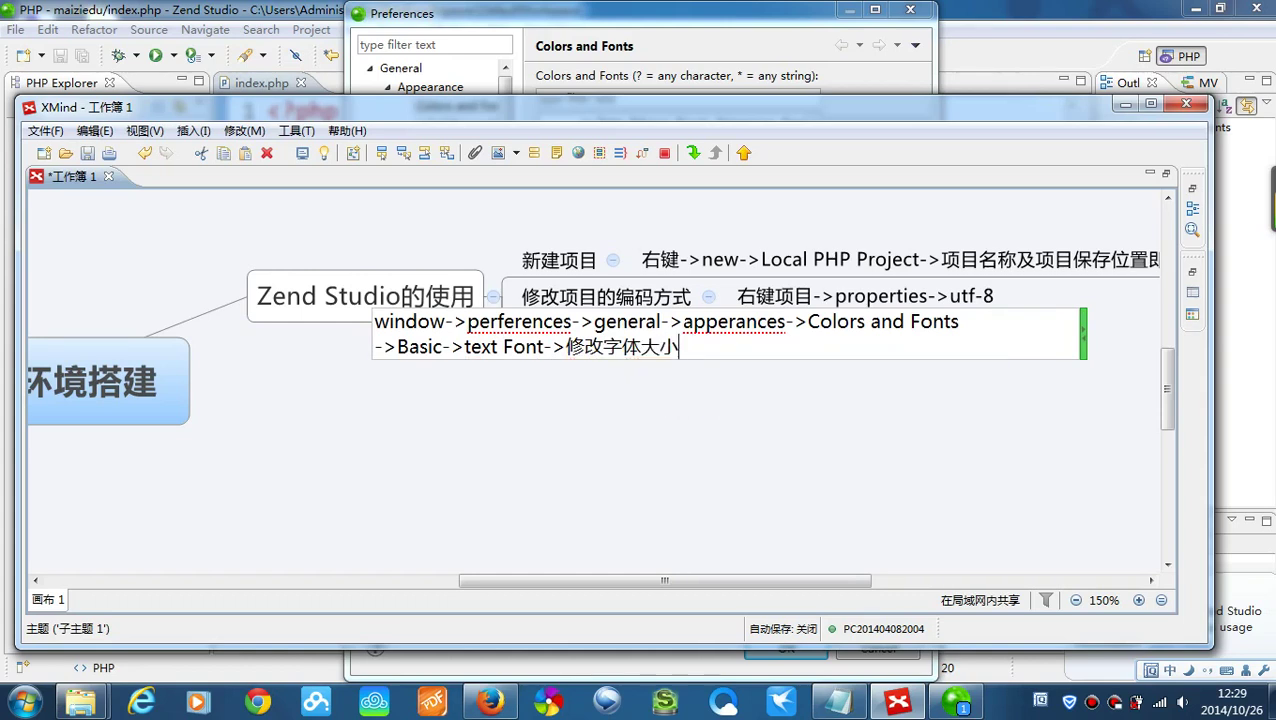
{"action": "type", "text": "->Ok"}
{"action": "left_click", "coordinate": [678, 415]}
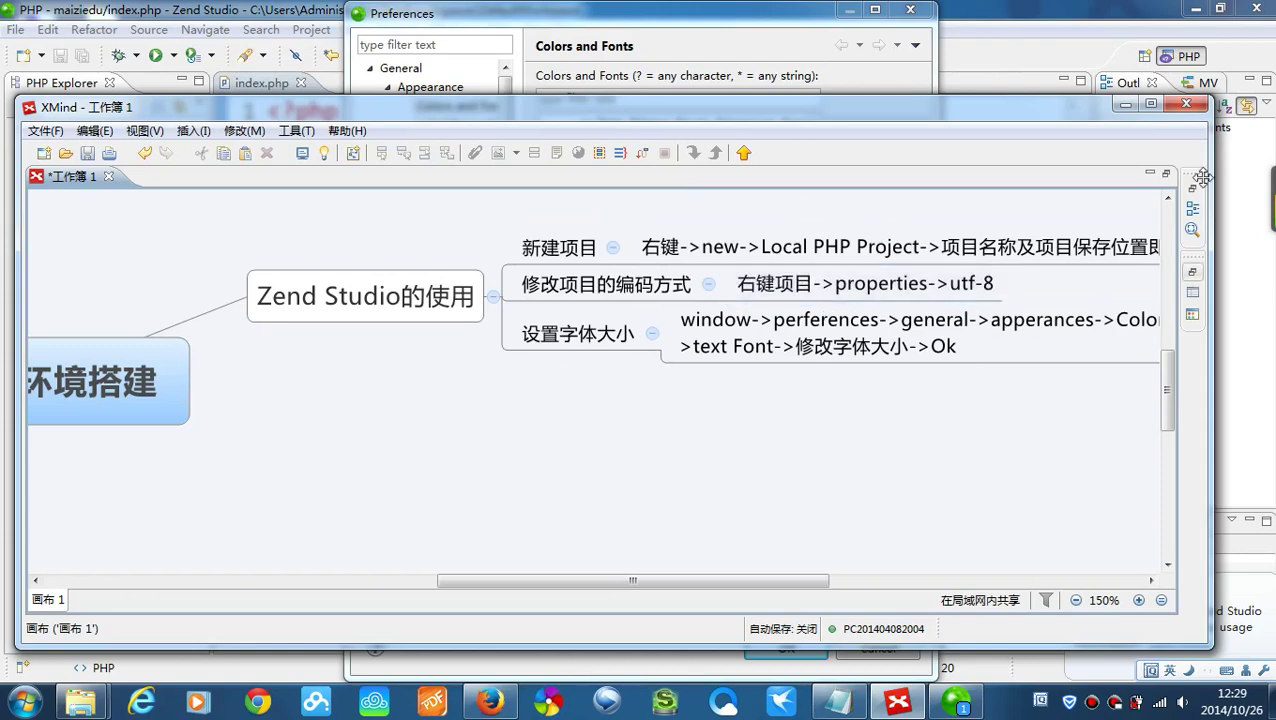
- Return to Zend Studio, dismiss the preferences without changes and expand the maiziedu project
{"action": "left_click", "coordinate": [1124, 104]}
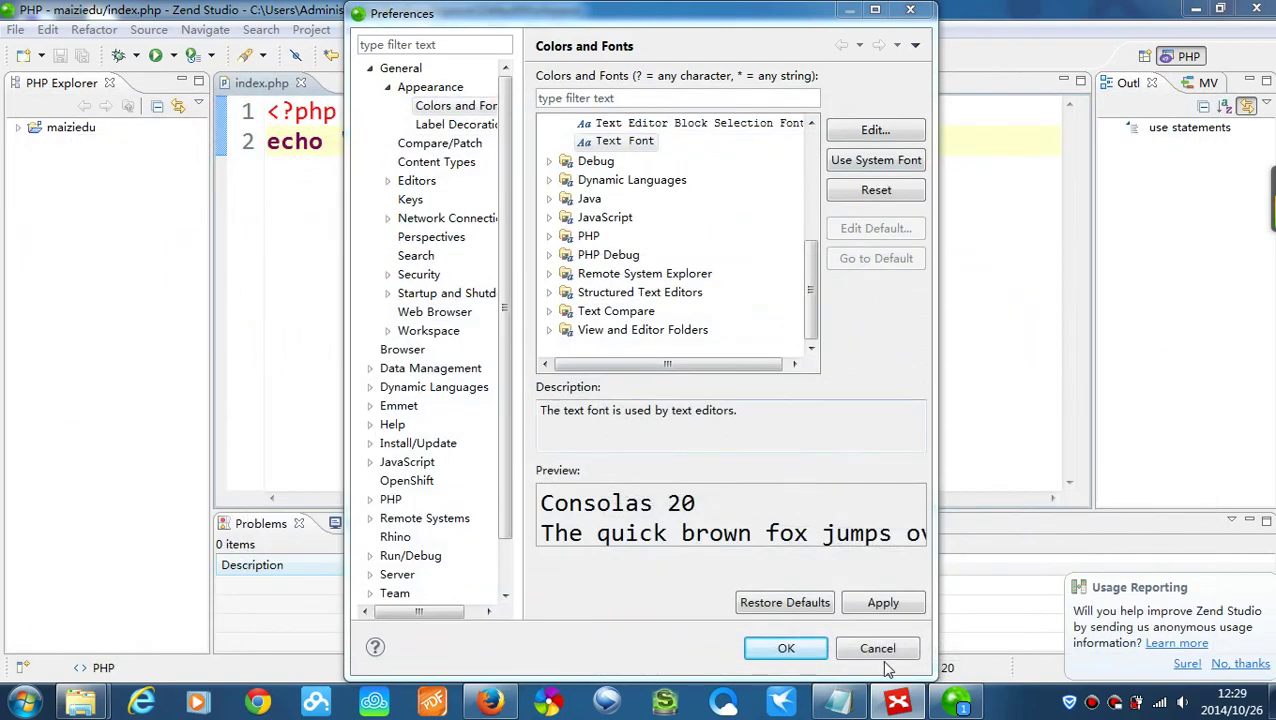
{"action": "left_click", "coordinate": [878, 650]}
{"action": "left_click", "coordinate": [18, 127]}
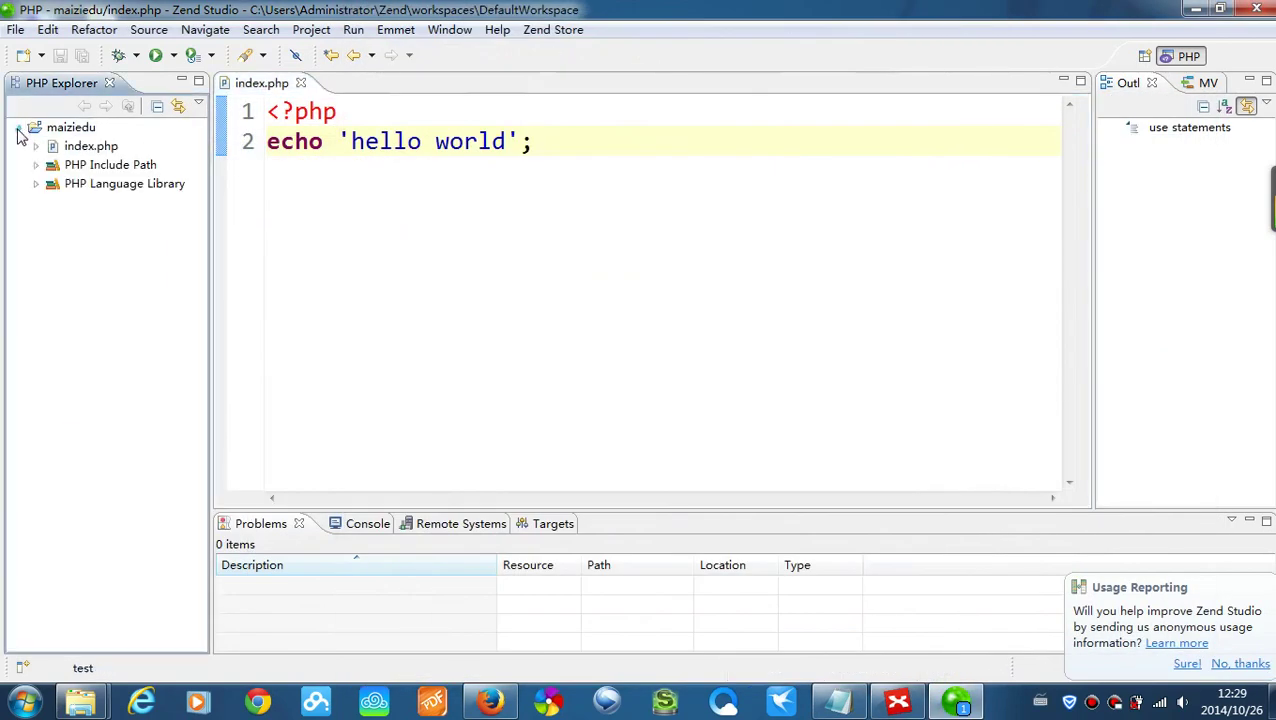
- Create an HTML file named test1.html in the maiziedu project using the default template
{"action": "left_click", "coordinate": [72, 128]}
{"action": "right_click", "coordinate": [84, 136]}
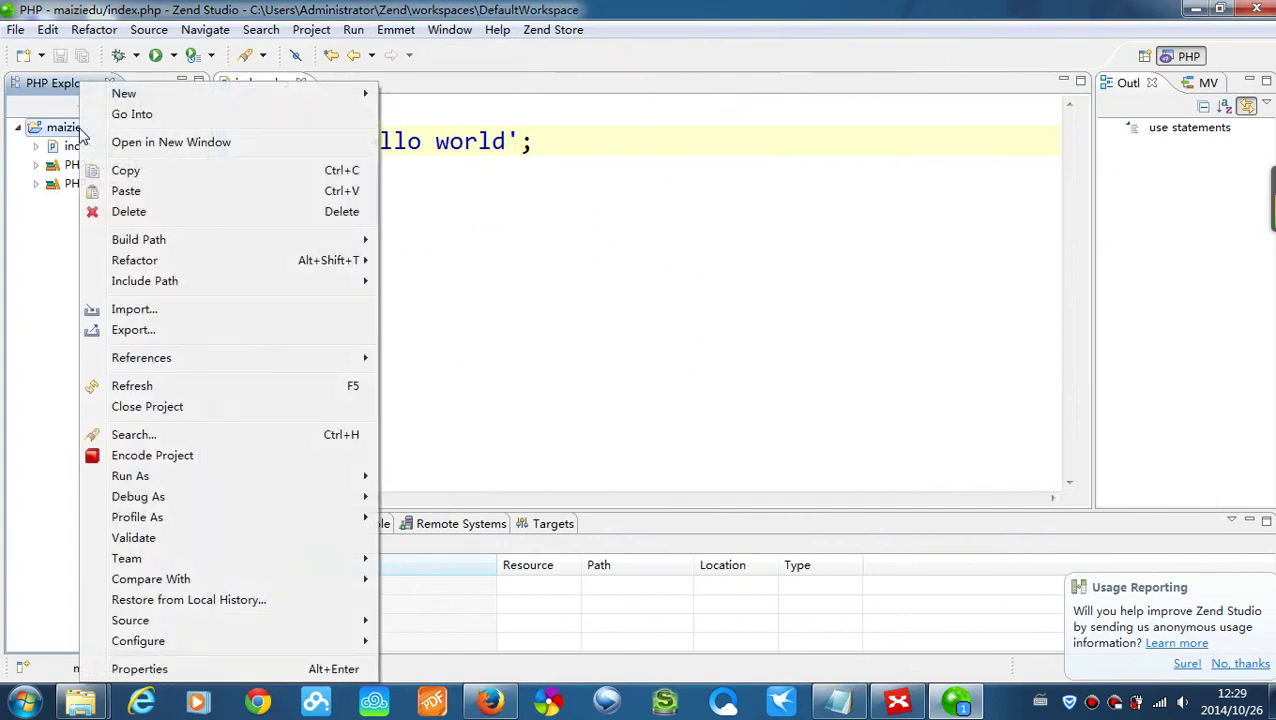
{"action": "mouse_move", "coordinate": [165, 100]}
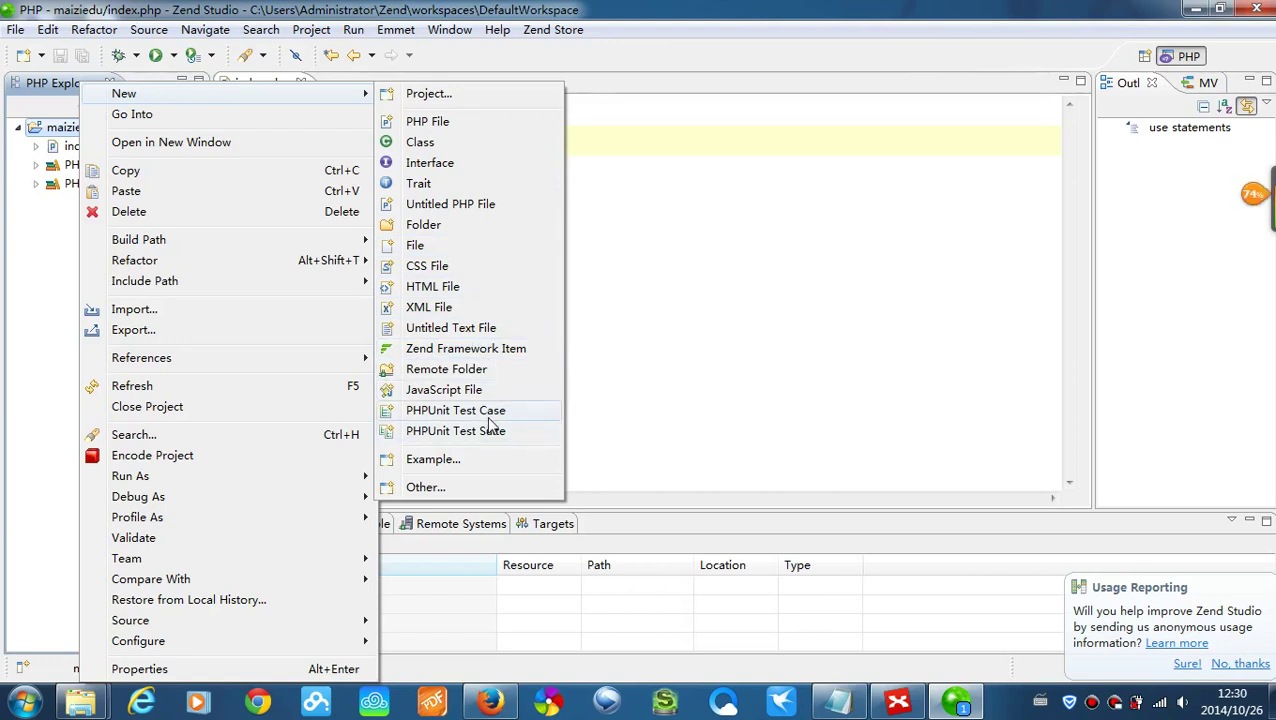
{"action": "left_click", "coordinate": [505, 287]}
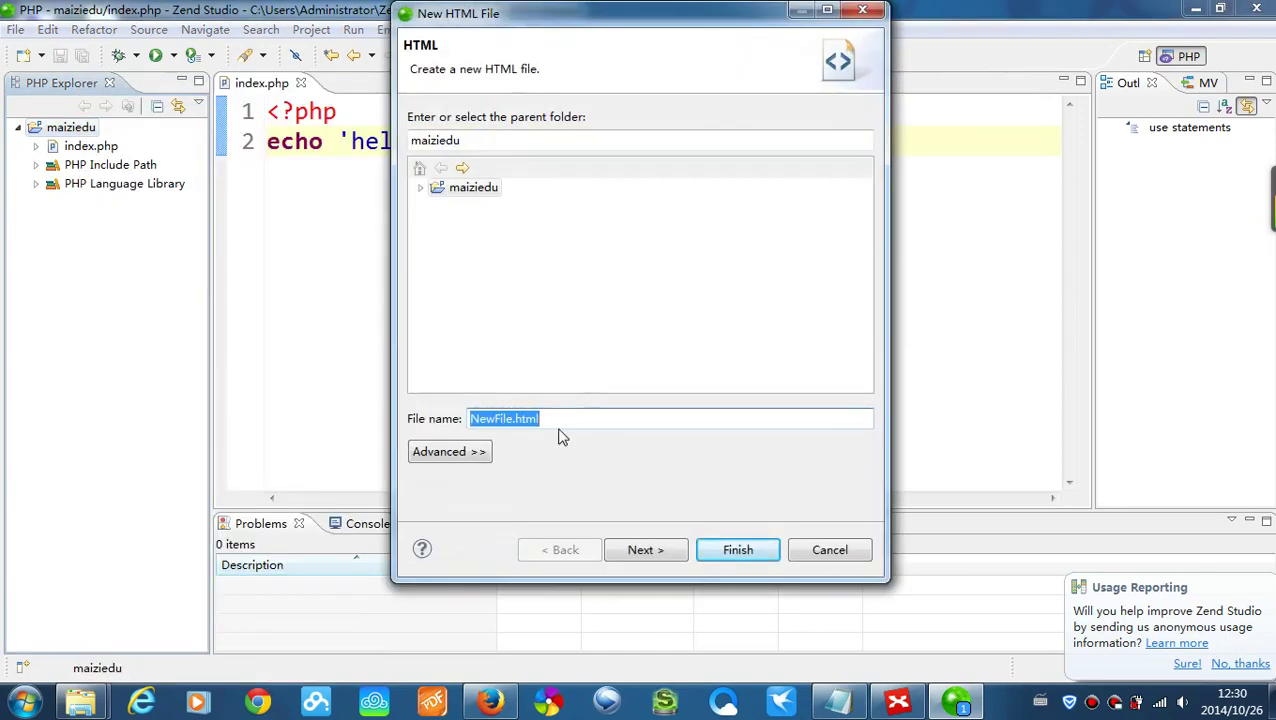
{"action": "left_click", "coordinate": [472, 420]}
{"action": "double_click", "coordinate": [476, 419]}
{"action": "type", "text": "est1"}
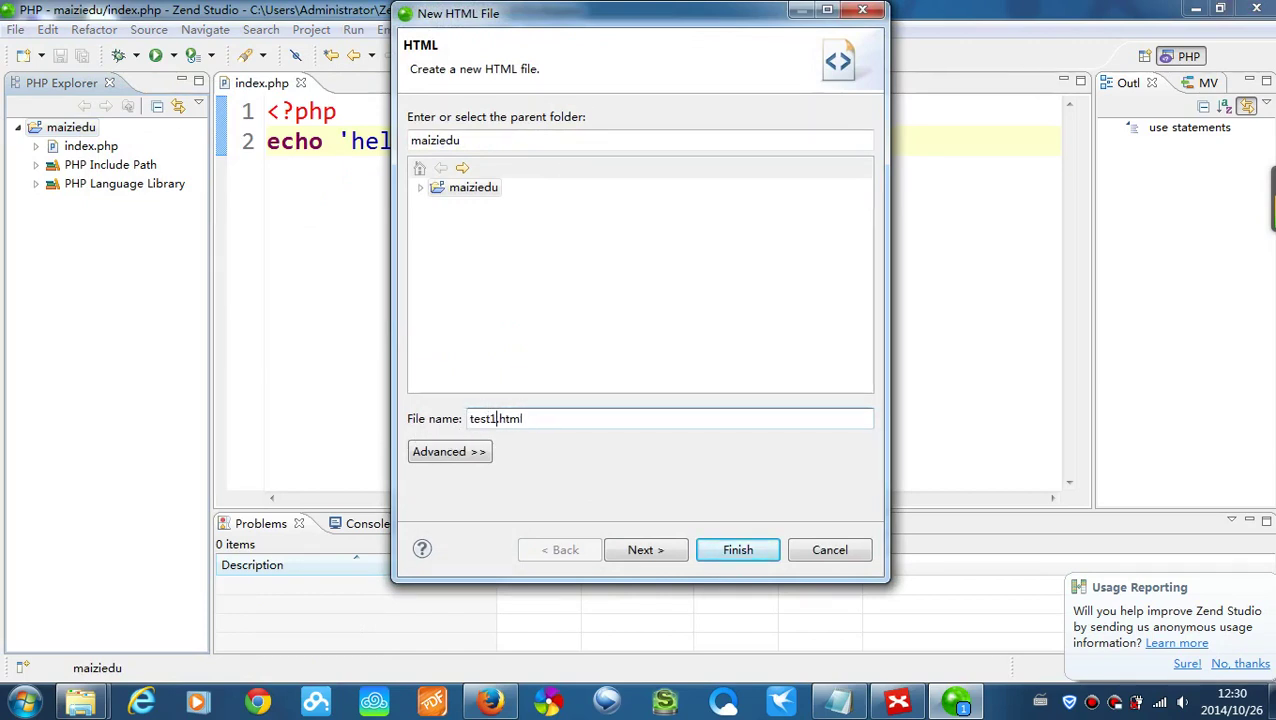
{"action": "left_click", "coordinate": [736, 551]}
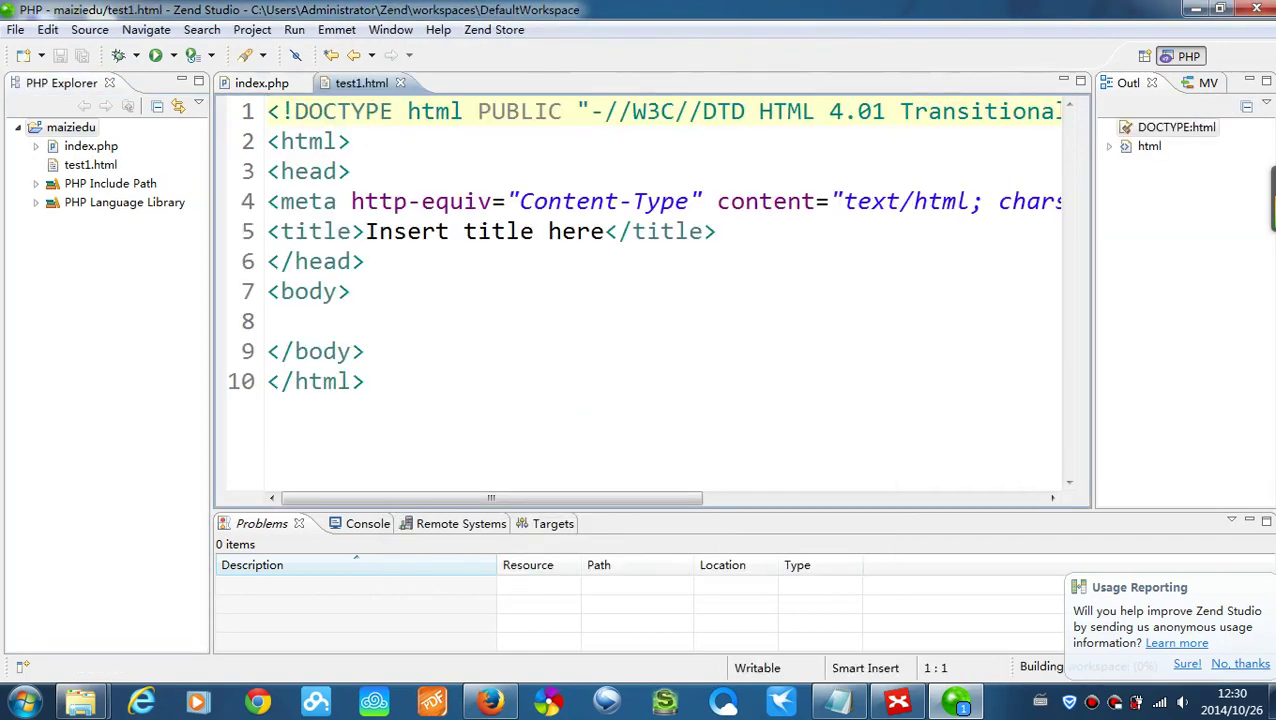
- Examine the generated body and the HTML version in the DOCTYPE line of test1.html
{"action": "left_click", "coordinate": [268, 321]}
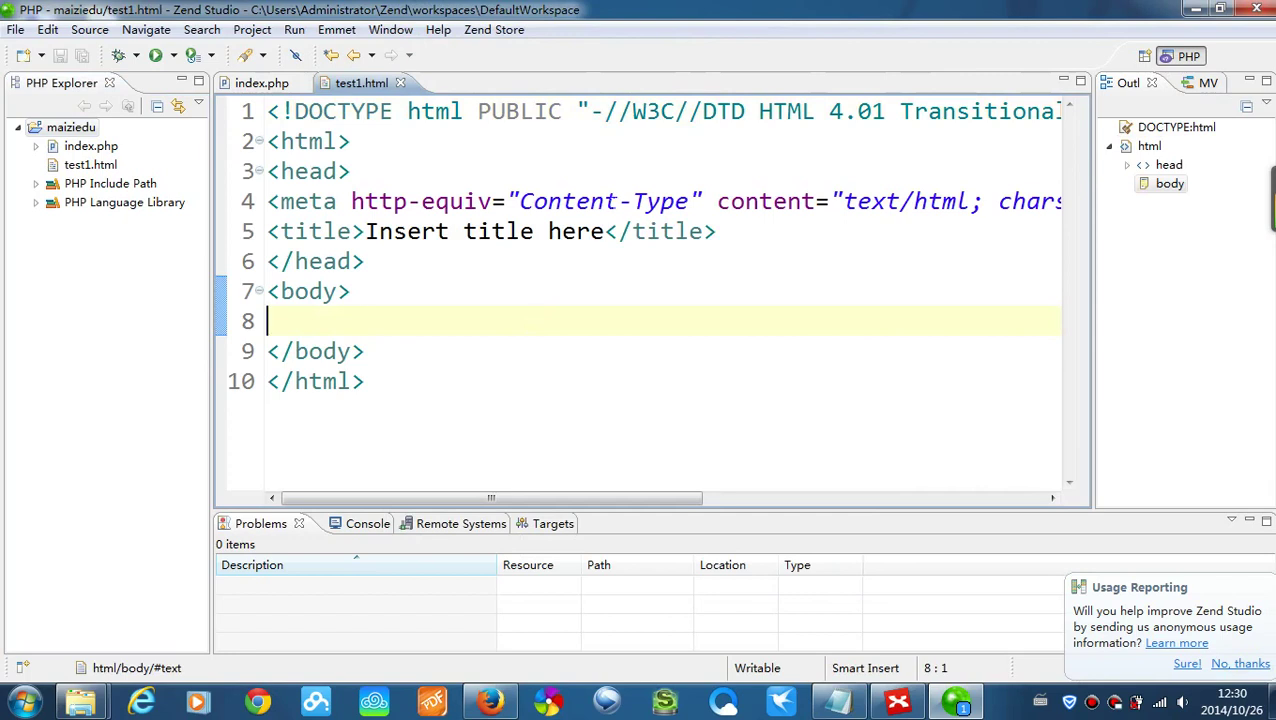
{"action": "left_click_drag", "start_coordinate": [759, 111], "coordinate": [816, 111]}
{"action": "left_click", "coordinate": [816, 111]}
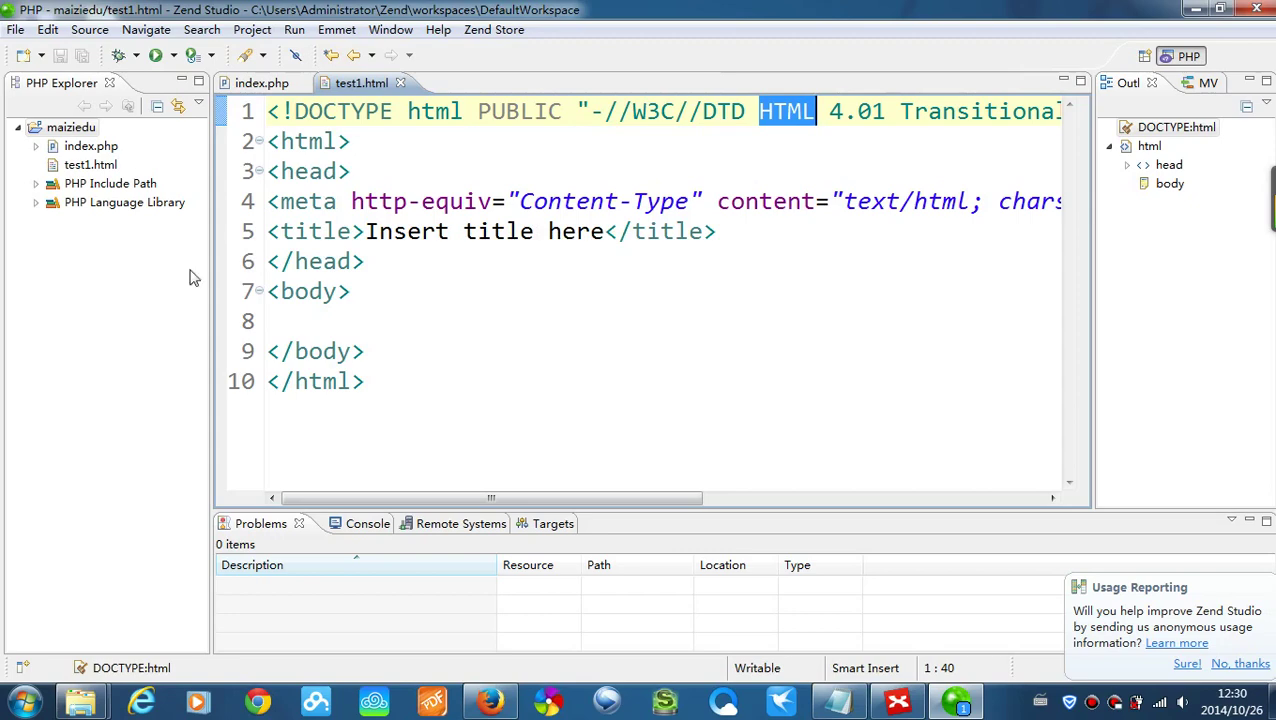
- Start a new HTML file named test2.html in the maiziedu project and proceed to the template selection
{"action": "left_click", "coordinate": [80, 130]}
{"action": "right_click", "coordinate": [84, 139]}
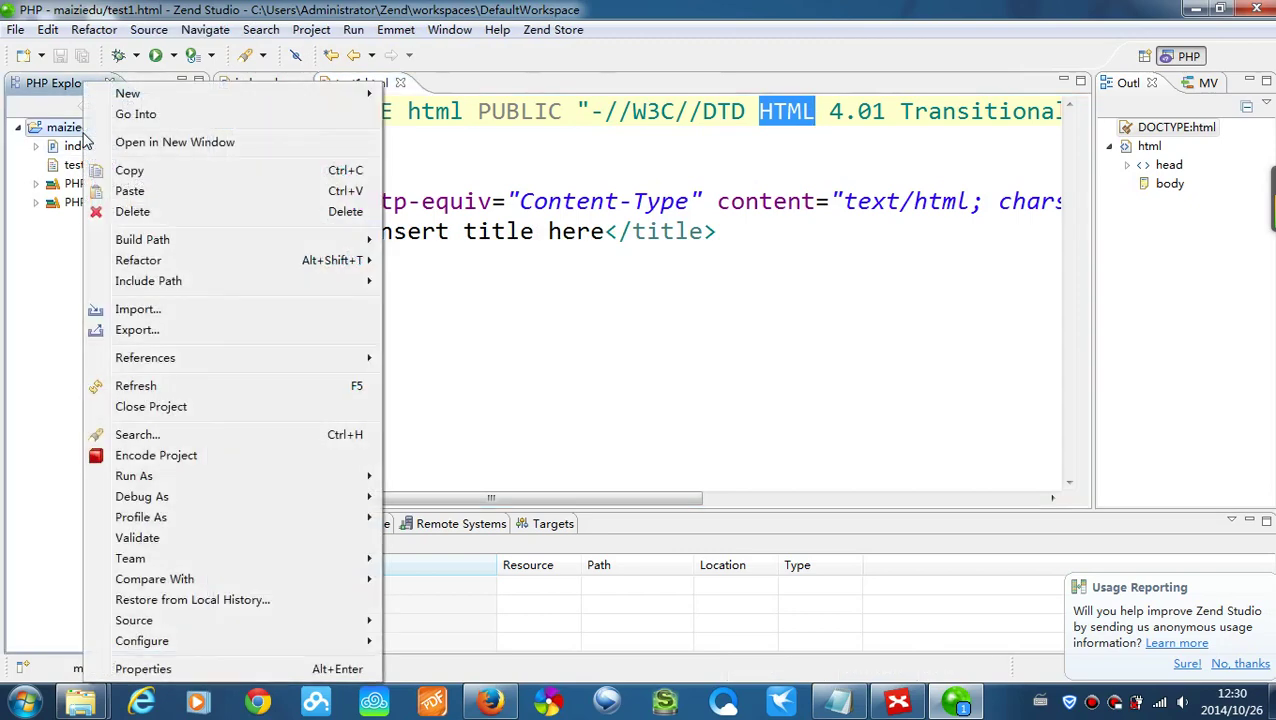
{"action": "mouse_move", "coordinate": [347, 95]}
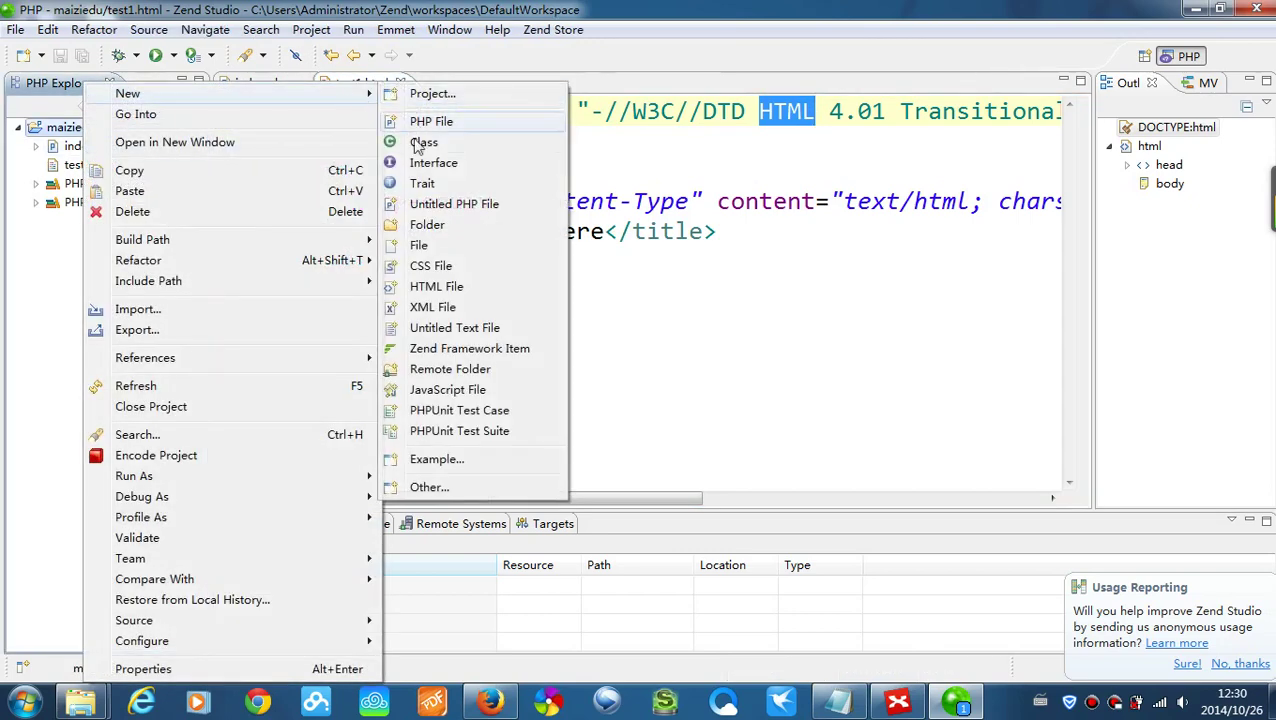
{"action": "left_click", "coordinate": [440, 288]}
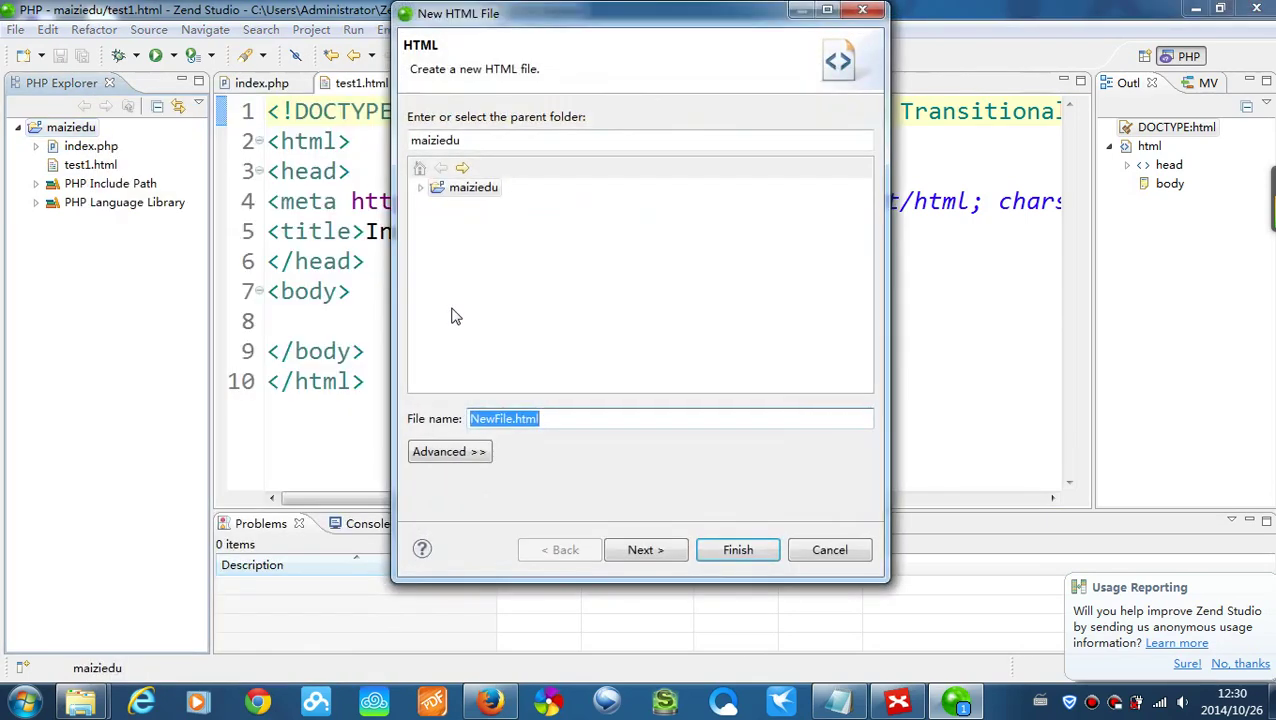
{"action": "left_click", "coordinate": [497, 419]}
{"action": "left_click_drag", "start_coordinate": [506, 419], "coordinate": [447, 419]}
{"action": "left_click", "coordinate": [506, 419]}
{"action": "type", "text": "tes2"}
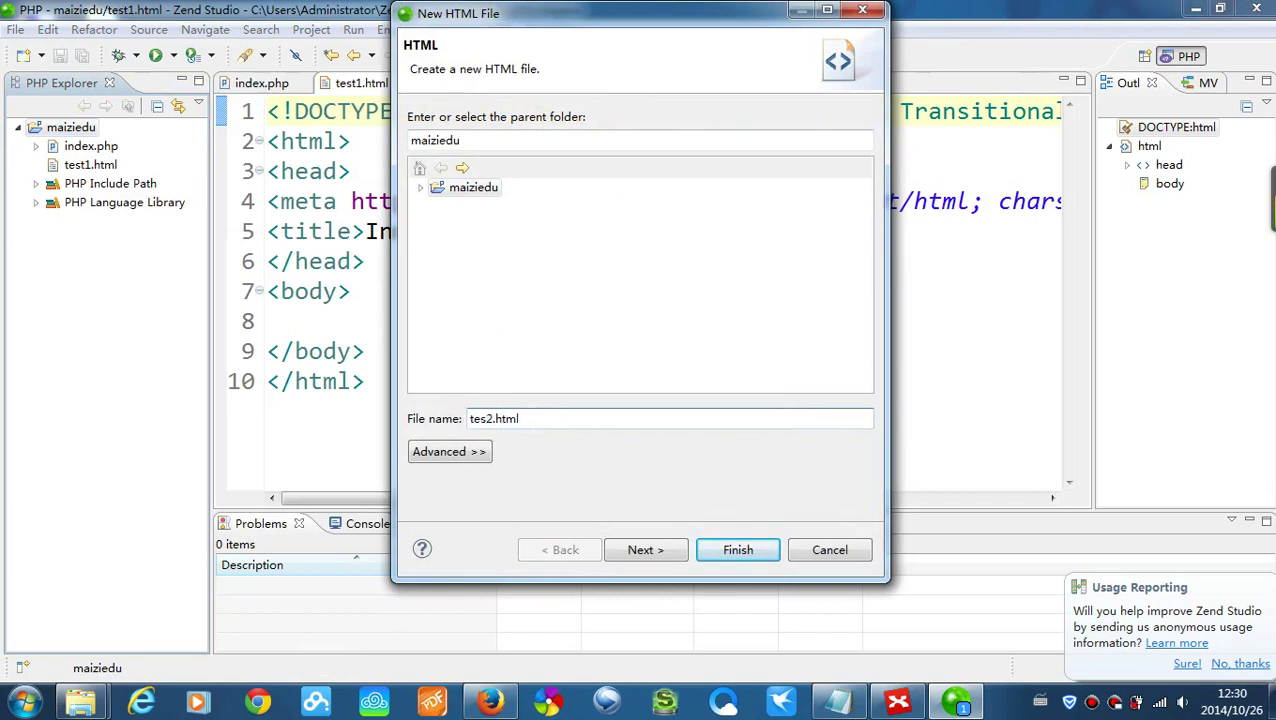
{"action": "key", "text": "Left"}
{"action": "type", "text": "t"}
{"action": "left_click", "coordinate": [660, 555]}
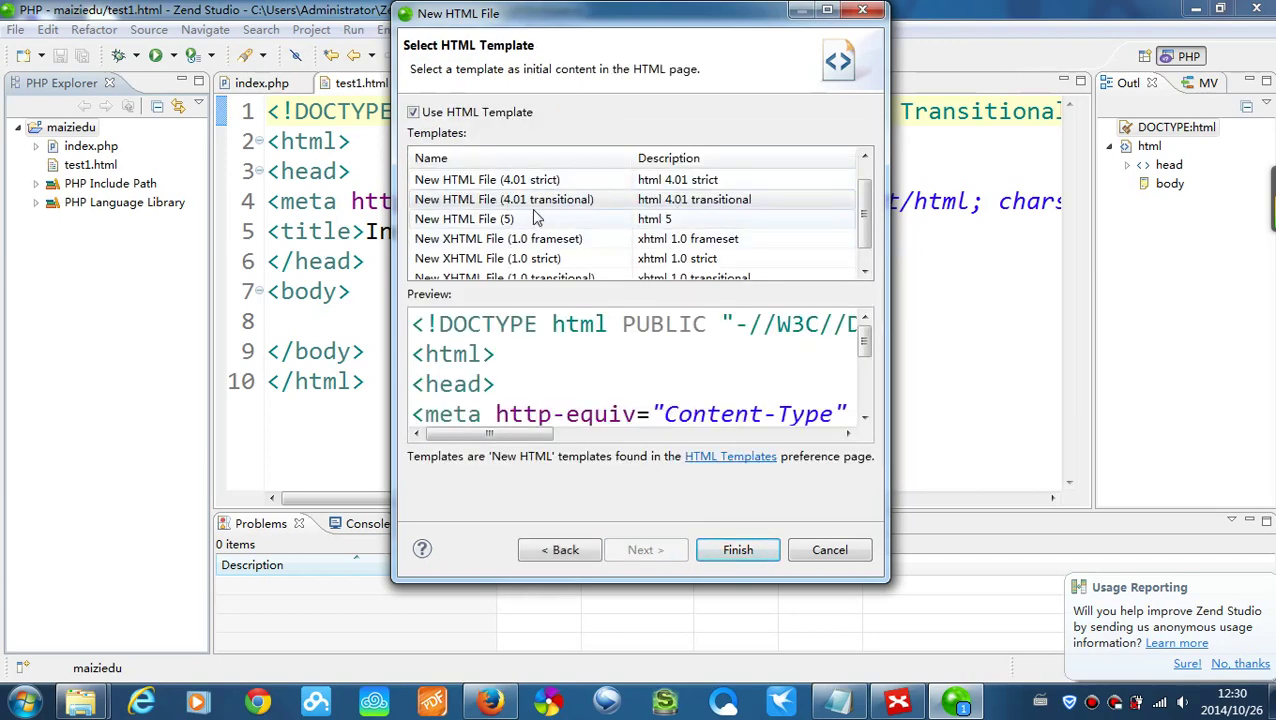
- Select the New XHTML File (1.0 transitional) template and inspect the XML declaration in its preview
{"action": "left_click", "coordinate": [556, 240]}
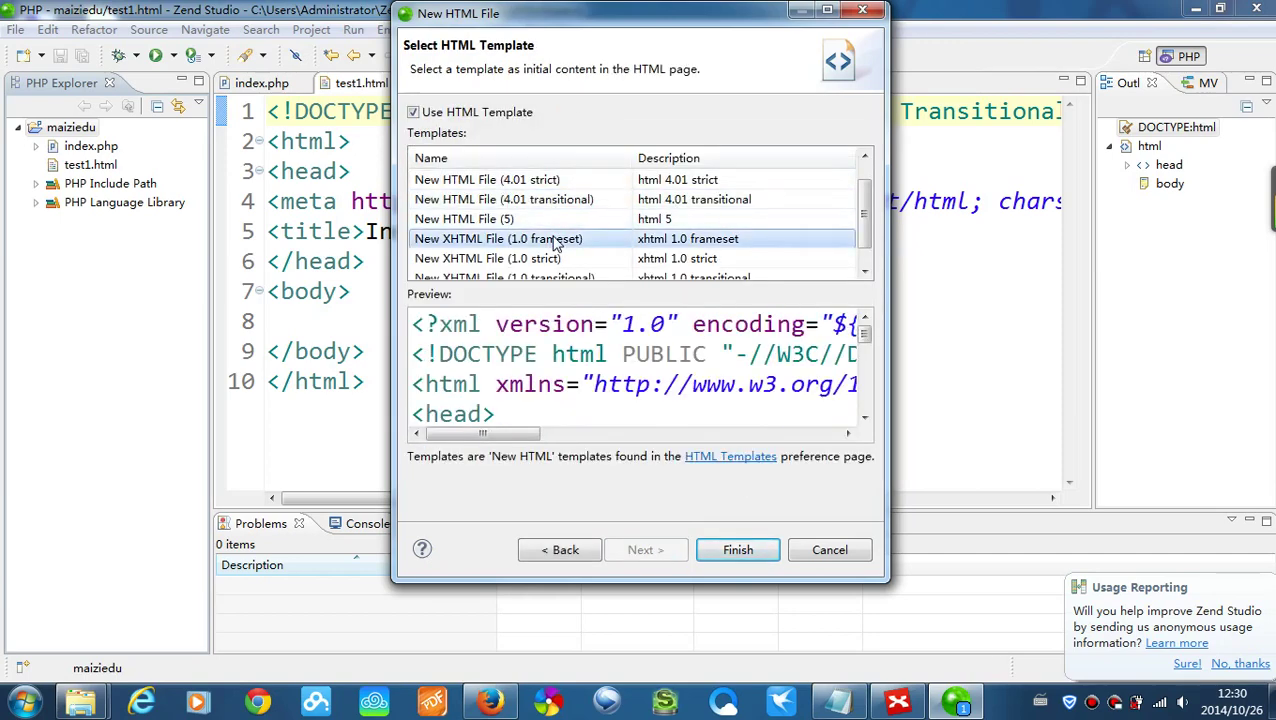
{"action": "scroll", "coordinate": [560, 250], "scroll_direction": "up", "scroll_amount": 1}
{"action": "scroll", "coordinate": [566, 262], "scroll_direction": "down", "scroll_amount": 2}
{"action": "left_click", "coordinate": [566, 262]}
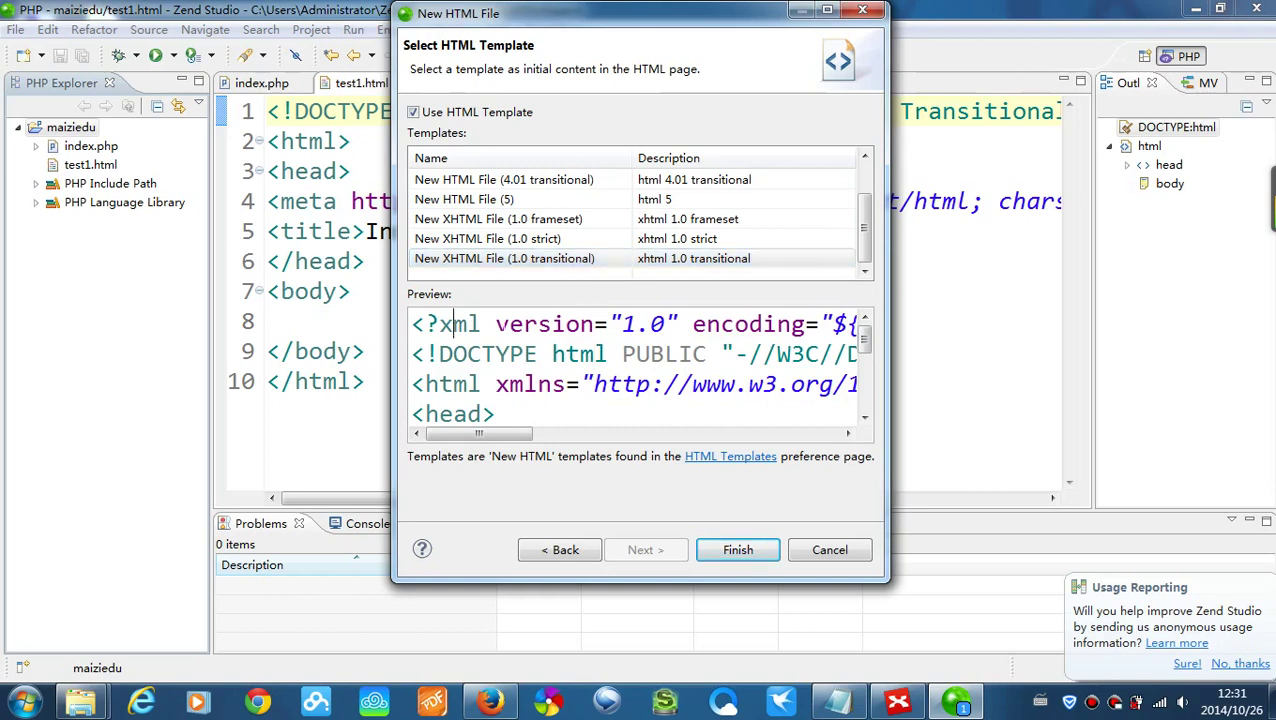
{"action": "left_click_drag", "start_coordinate": [453, 324], "coordinate": [850, 324]}
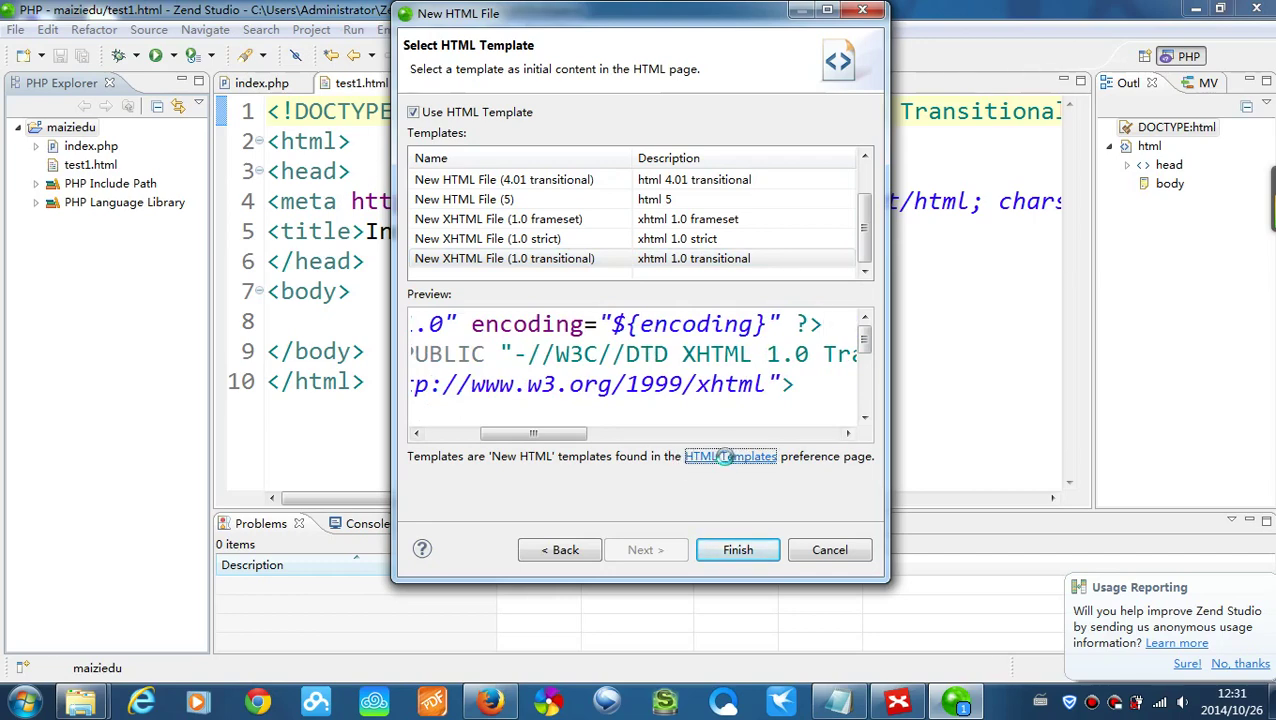
- Go to the HTML Templates preferences, widen the Name column and open the New XHTML File (1.0 transitional) template for editing
{"action": "left_click", "coordinate": [726, 460]}
{"action": "left_click_drag", "start_coordinate": [926, 28], "coordinate": [661, 35]}
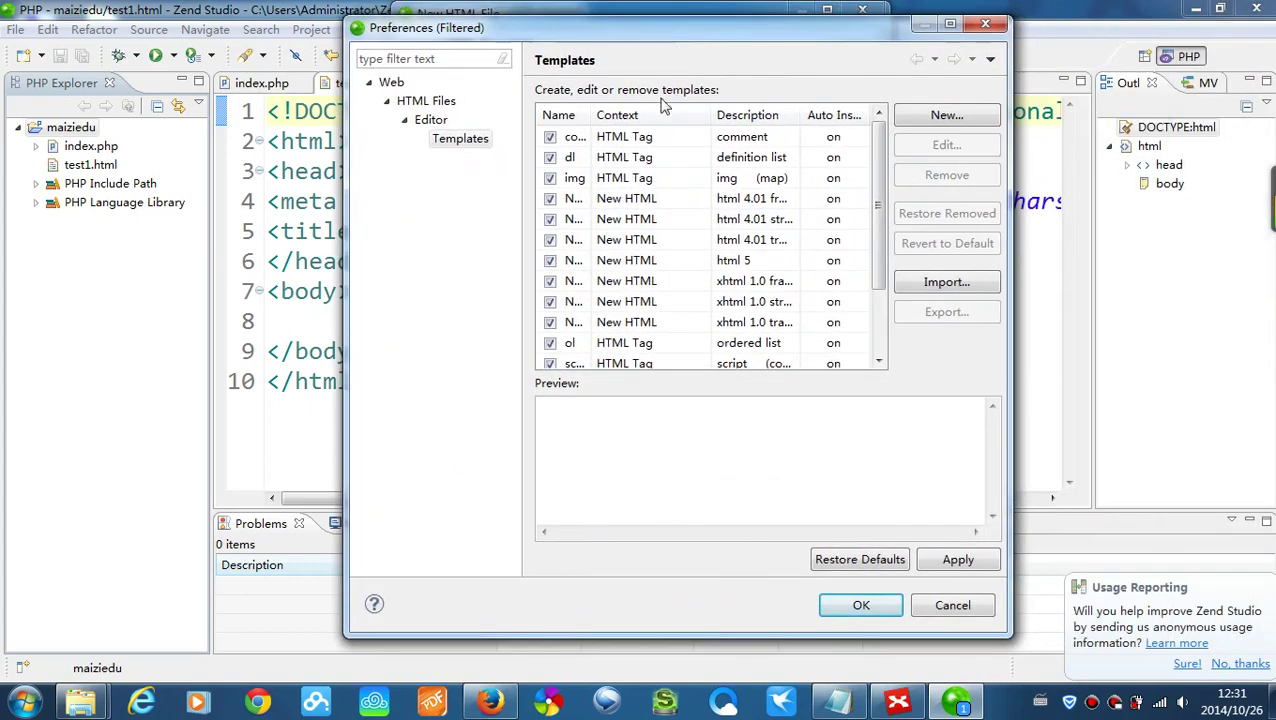
{"action": "left_click_drag", "start_coordinate": [592, 116], "coordinate": [767, 115]}
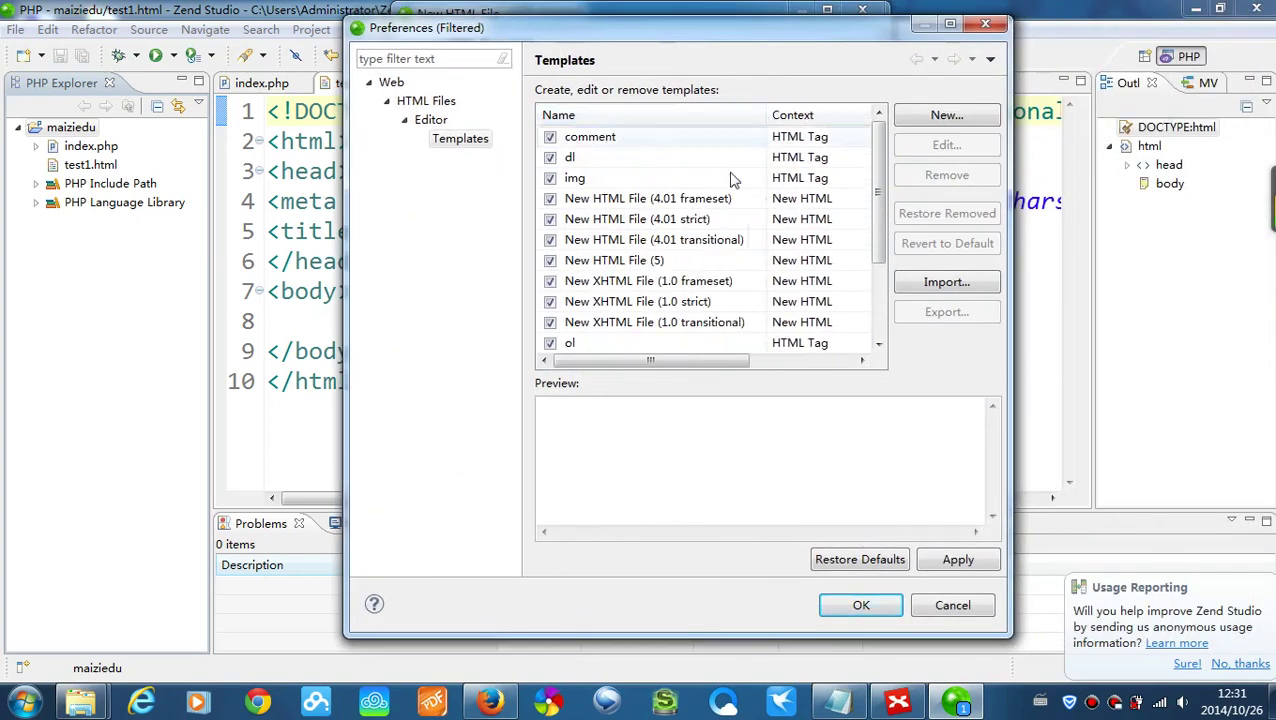
{"action": "left_click", "coordinate": [687, 327]}
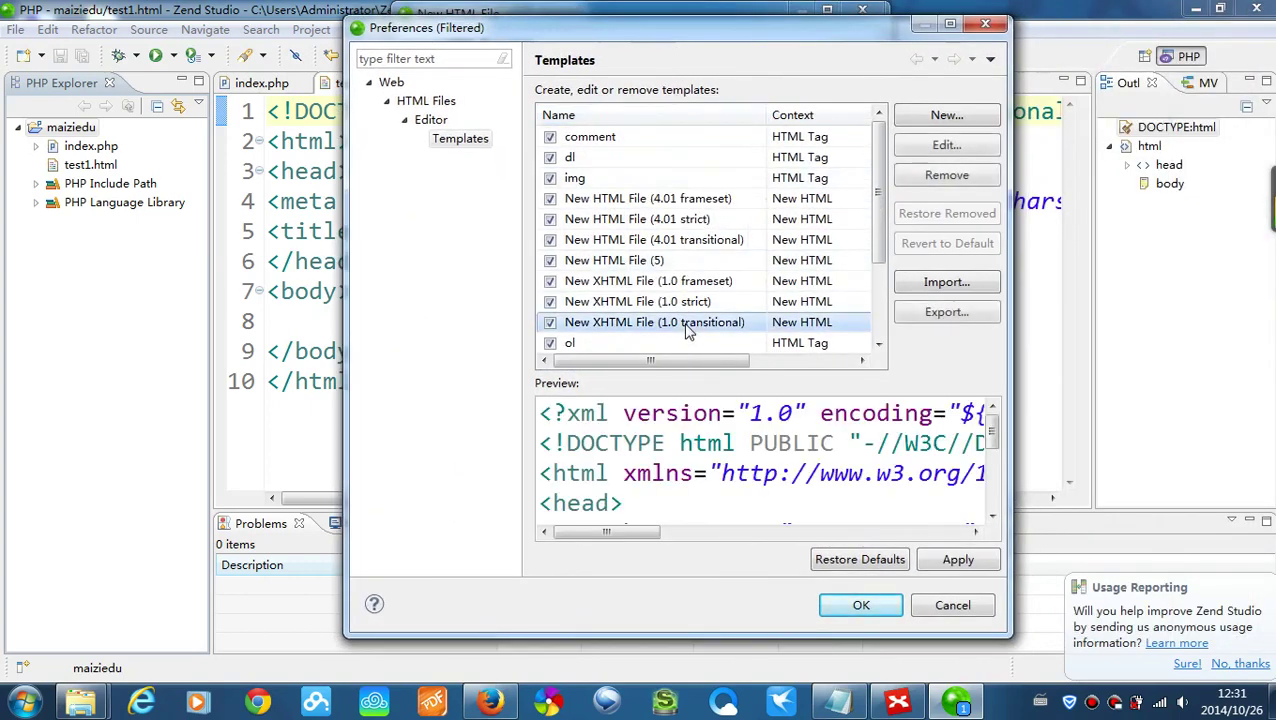
{"action": "left_click", "coordinate": [947, 146]}
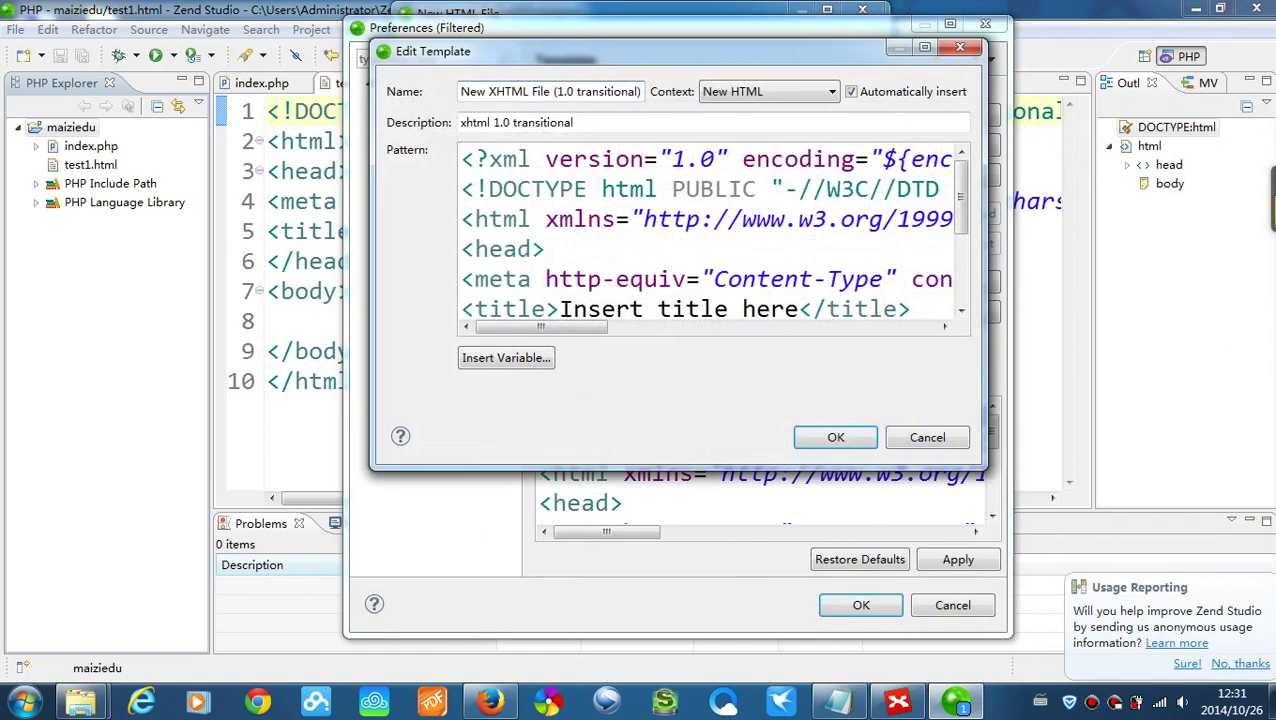